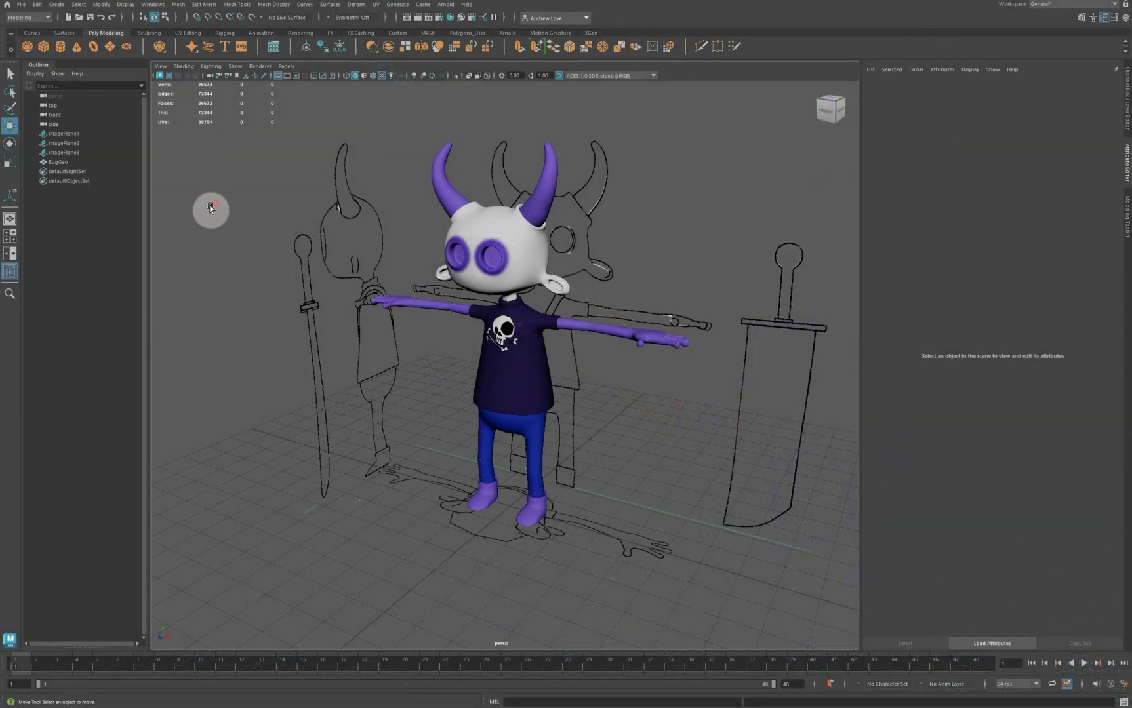
Create a polygon sphere and raise it up into the character's head.
key("a")
scroll(210, 209, "up", 2)
left_click(27, 46)
left_click_drag(498, 451, 471, 193)
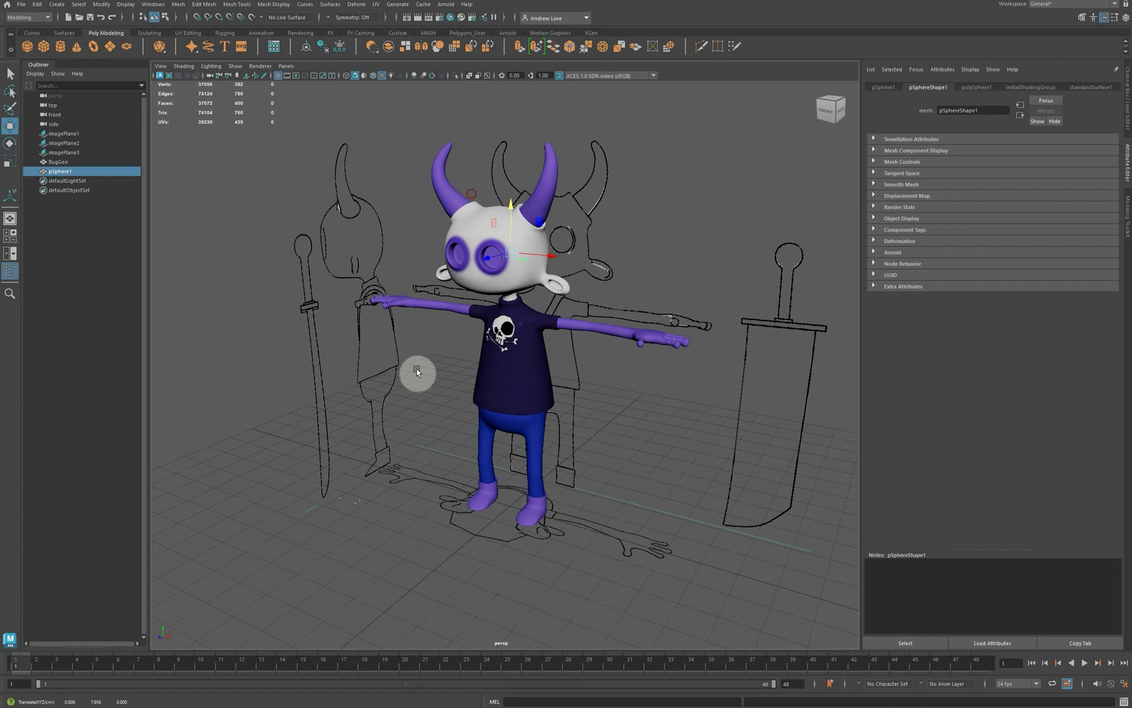
Position the sphere over the right-hand eye socket using the front and perspective views.
key("space")
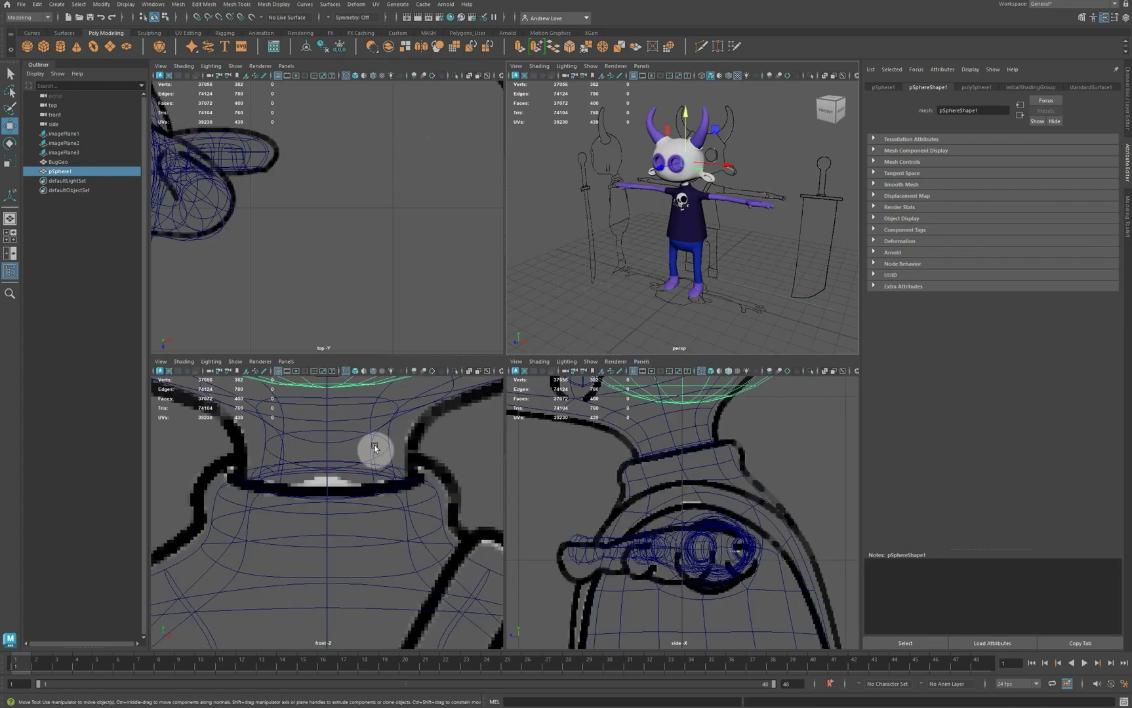
key("space")
key("f")
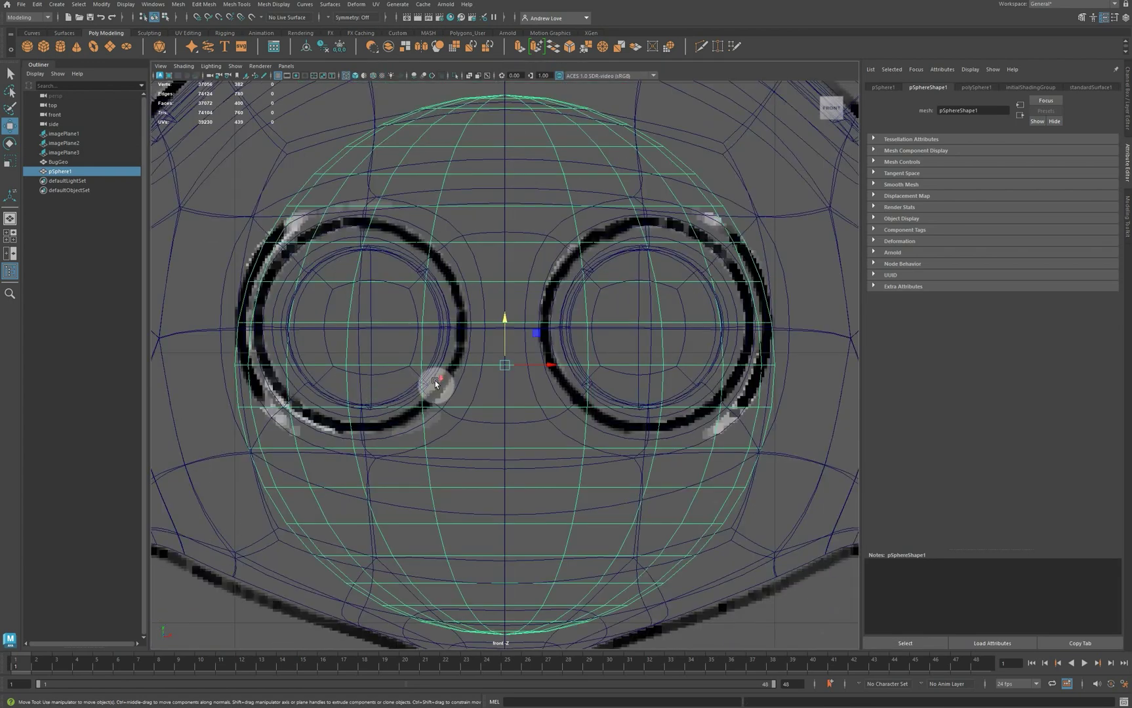
scroll(435, 381, "down", 5)
mouse_move(531, 362)
left_mouse_down()
mouse_move(554, 367)
mouse_move(529, 334)
mouse_move(543, 358)
mouse_move(535, 348)
left_mouse_up()
key("space")
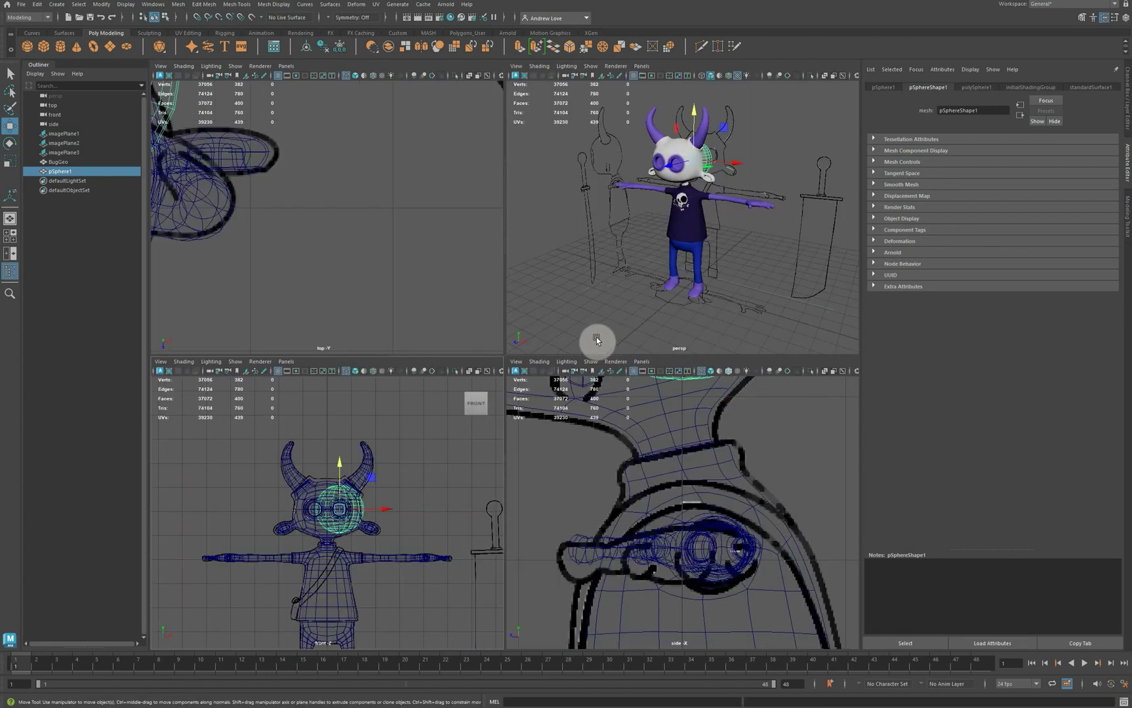
key("space")
left_click_drag(500, 258, 483, 262)
key("ctrl+z")
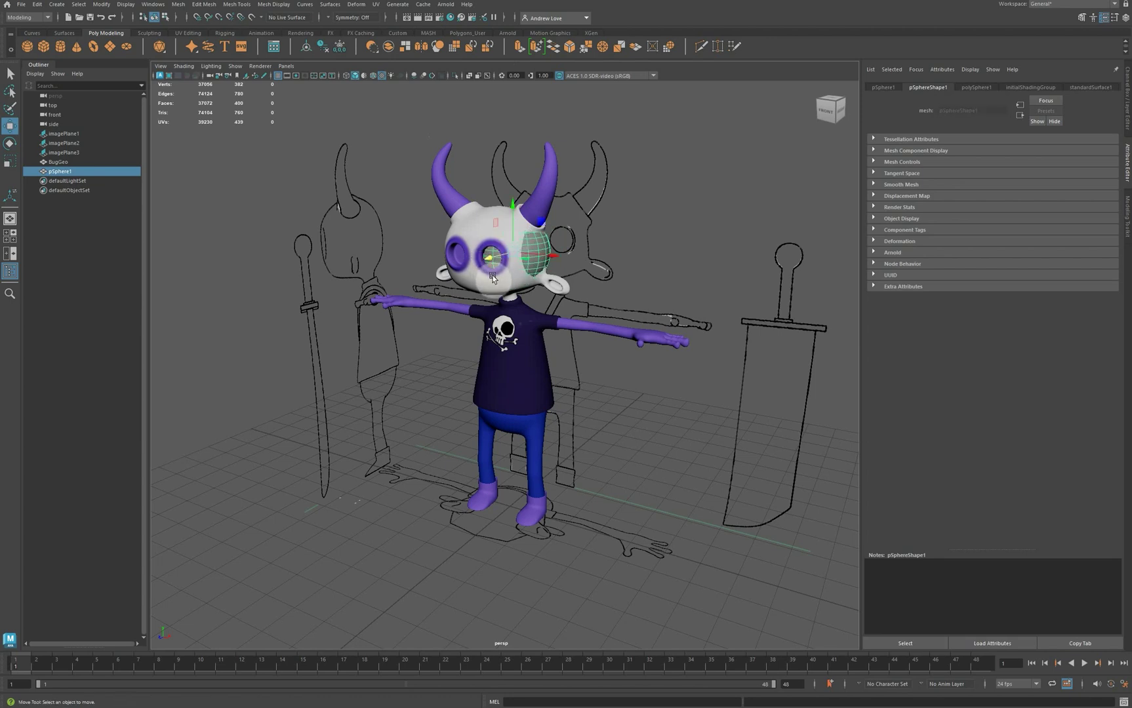
Delete the sphere and create a polygon cube, smoothed with 2 division levels into a rounded ball.
key("Delete")
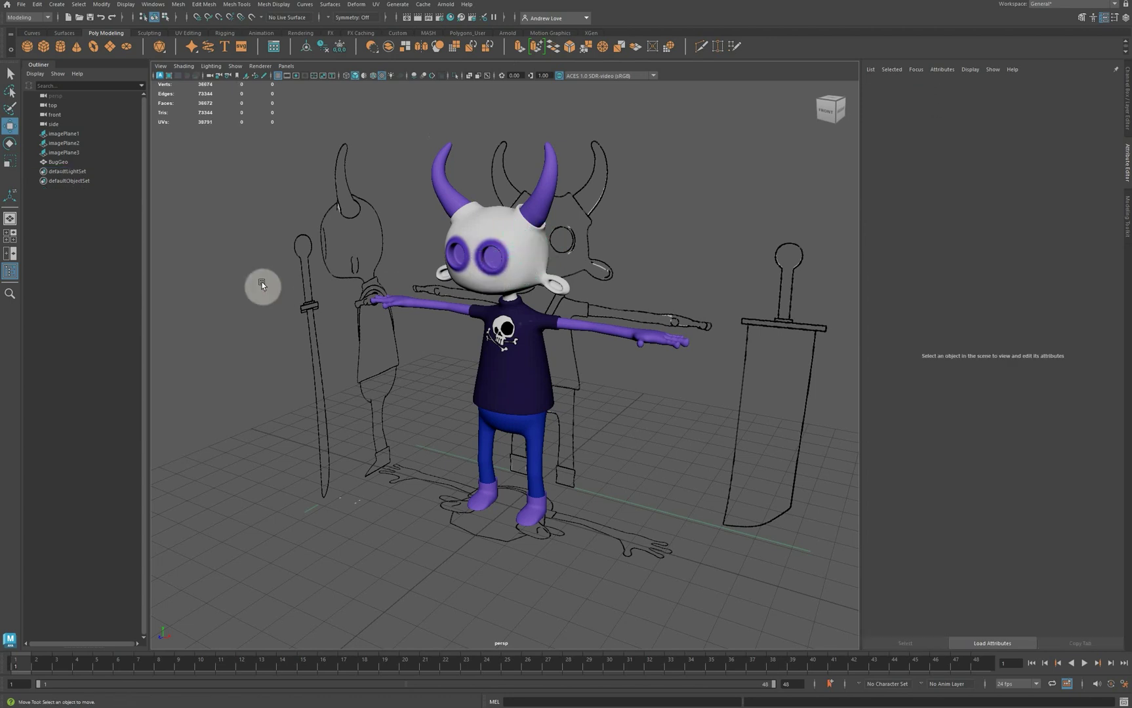
left_click(45, 47)
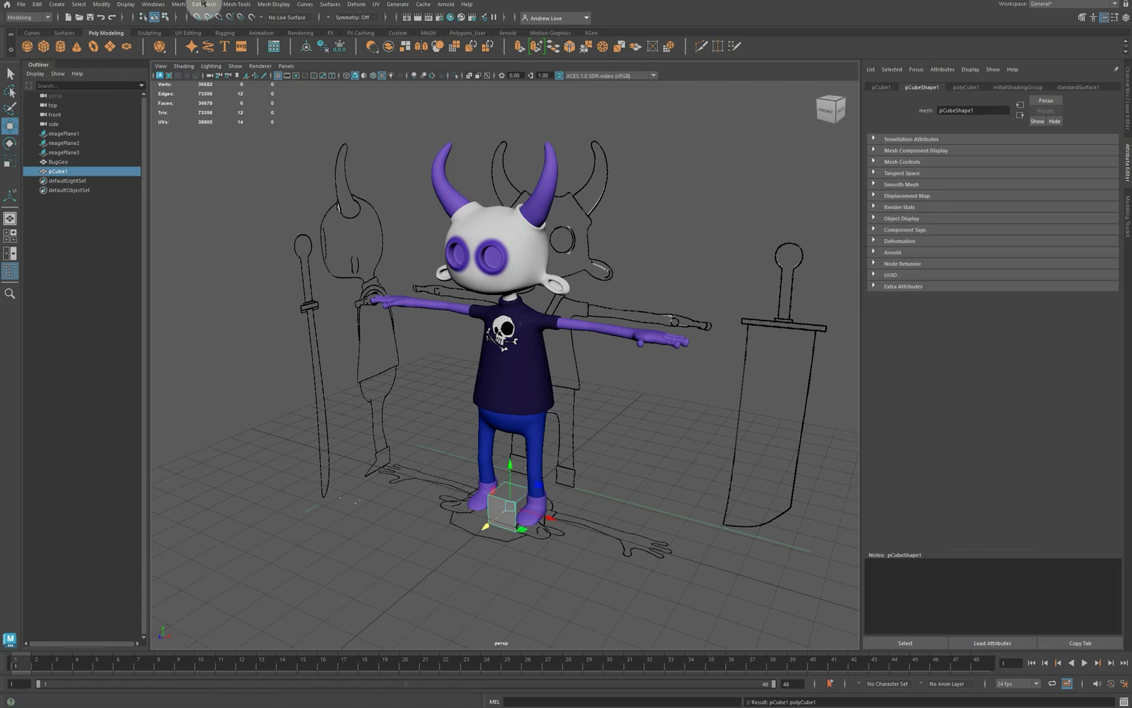
left_click(178, 4)
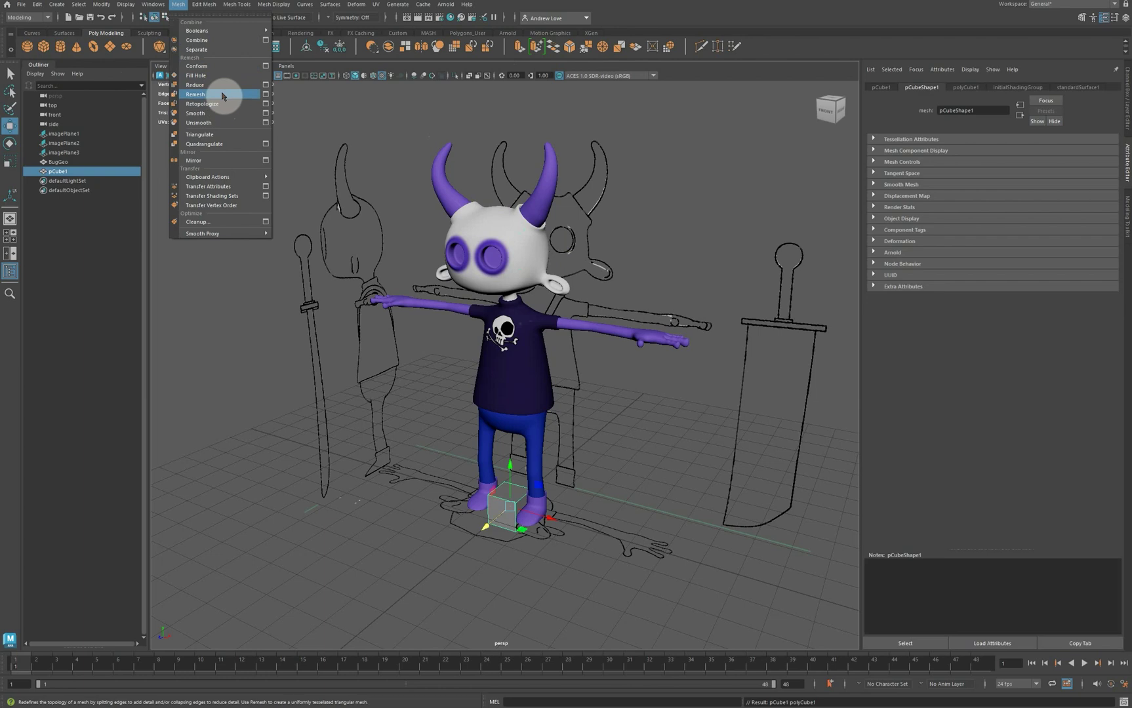
left_click(266, 113)
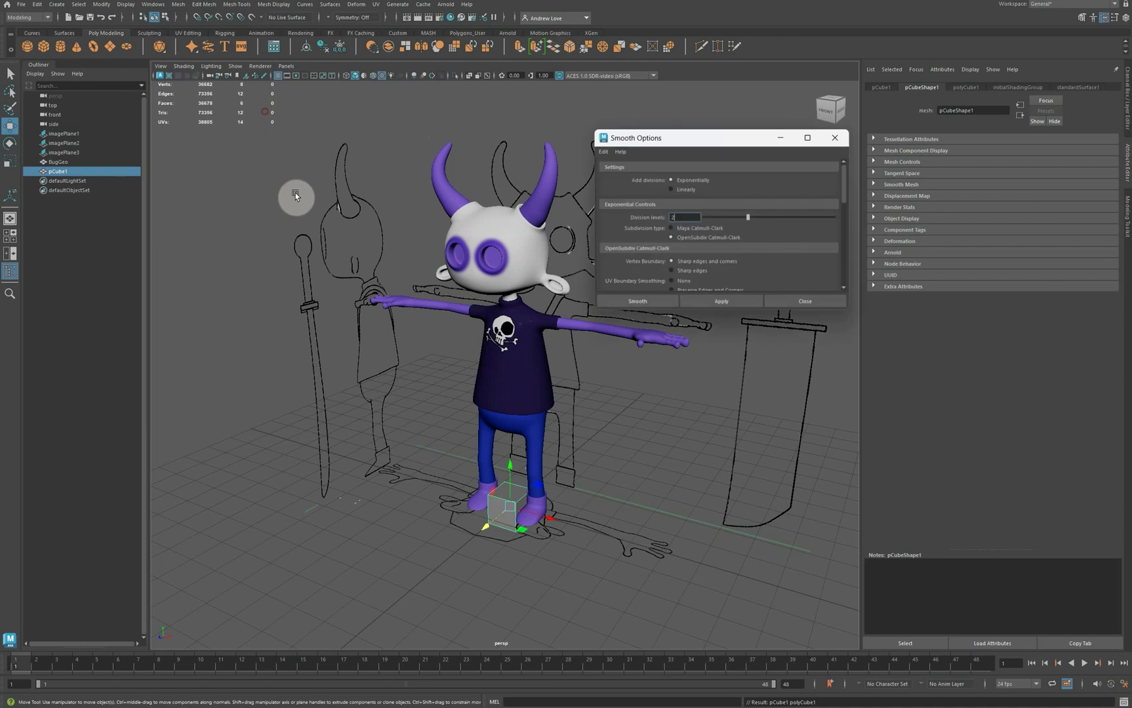
left_click(715, 303)
left_click(774, 302)
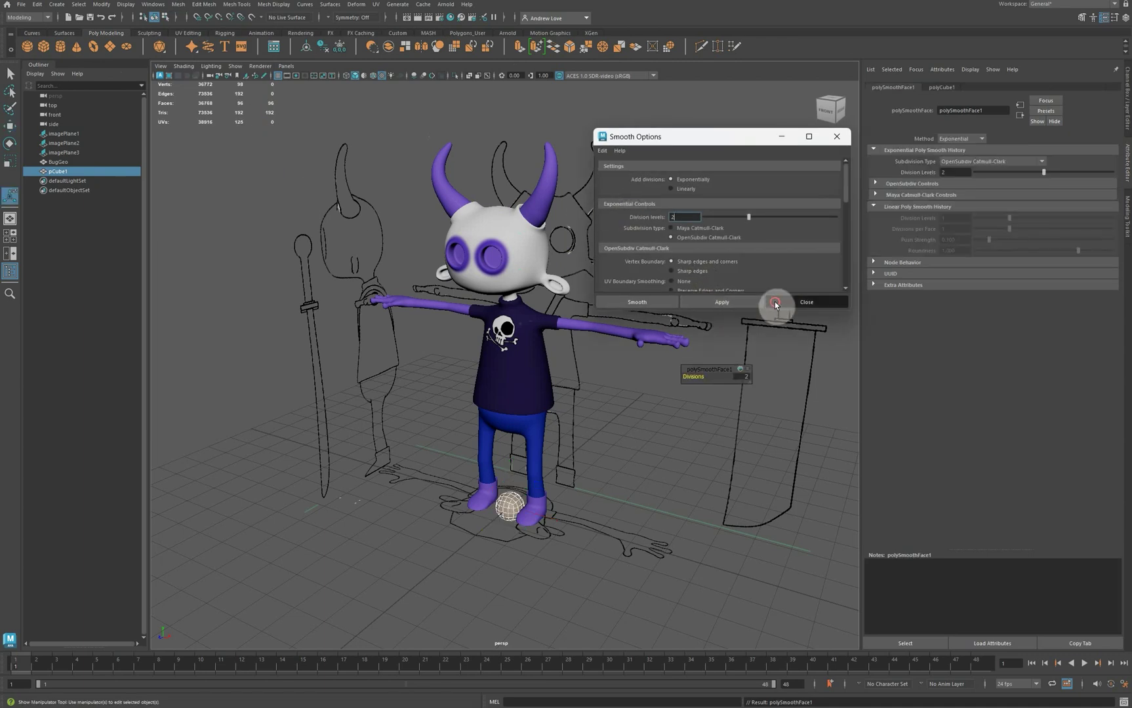
left_click(512, 507)
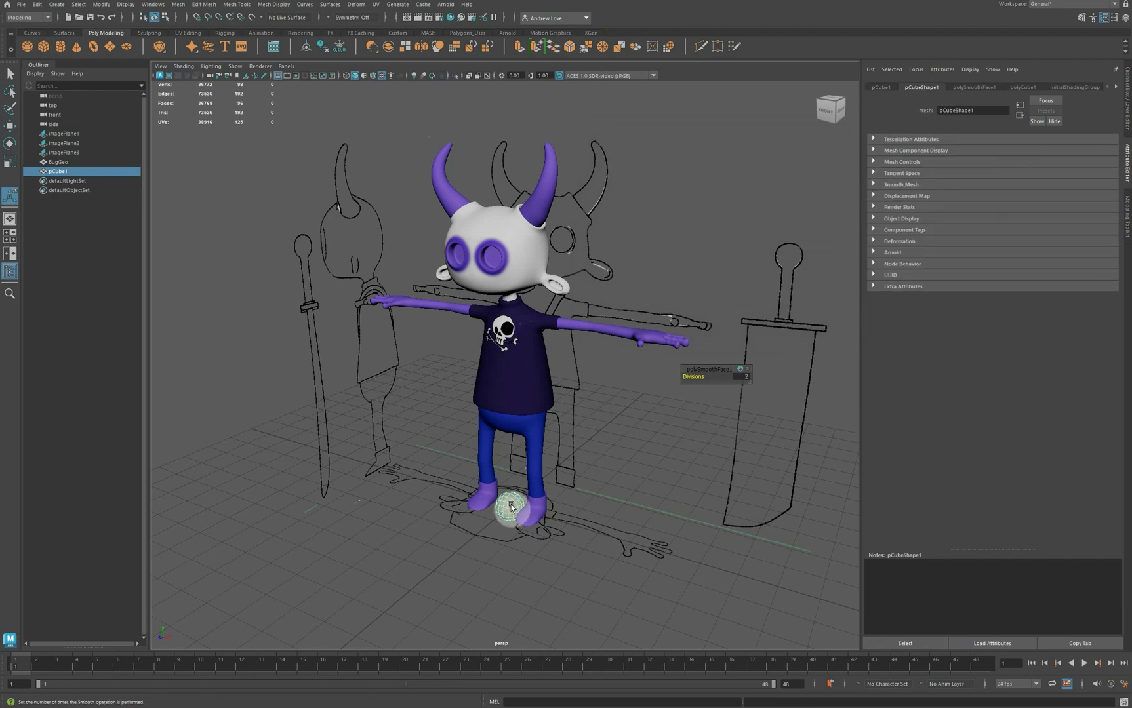
Raise the ball and move it up into the right-hand eye socket in the front view.
key("w")
left_click_drag(510, 482, 470, 322)
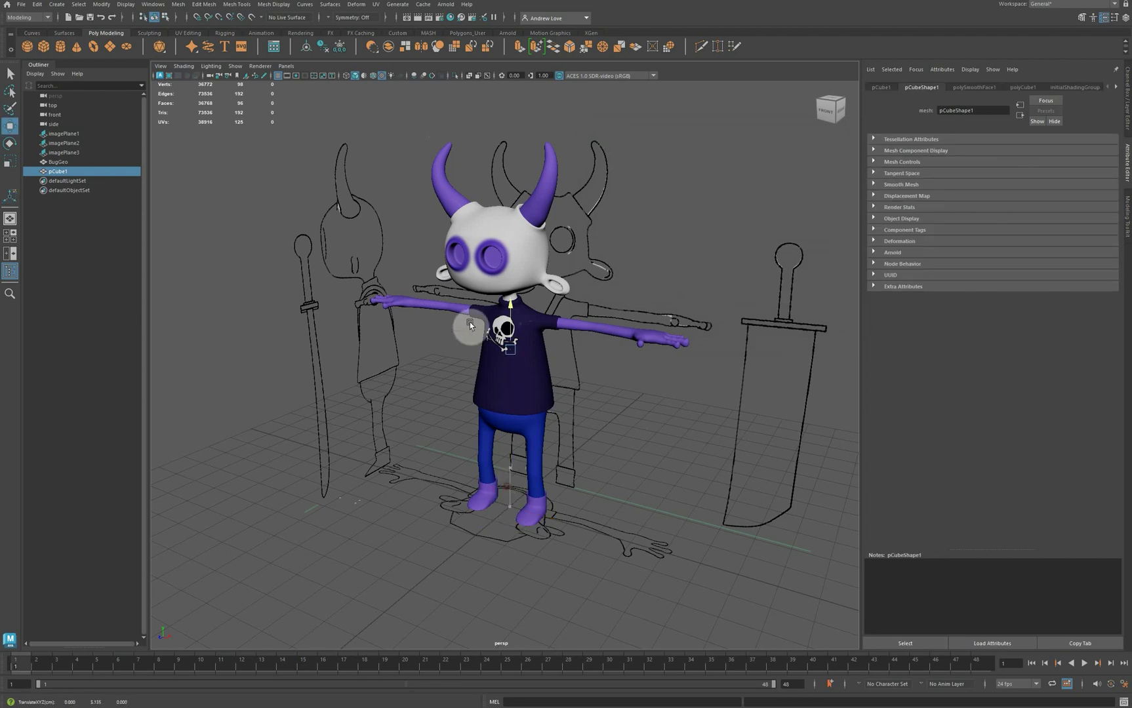
key("space")
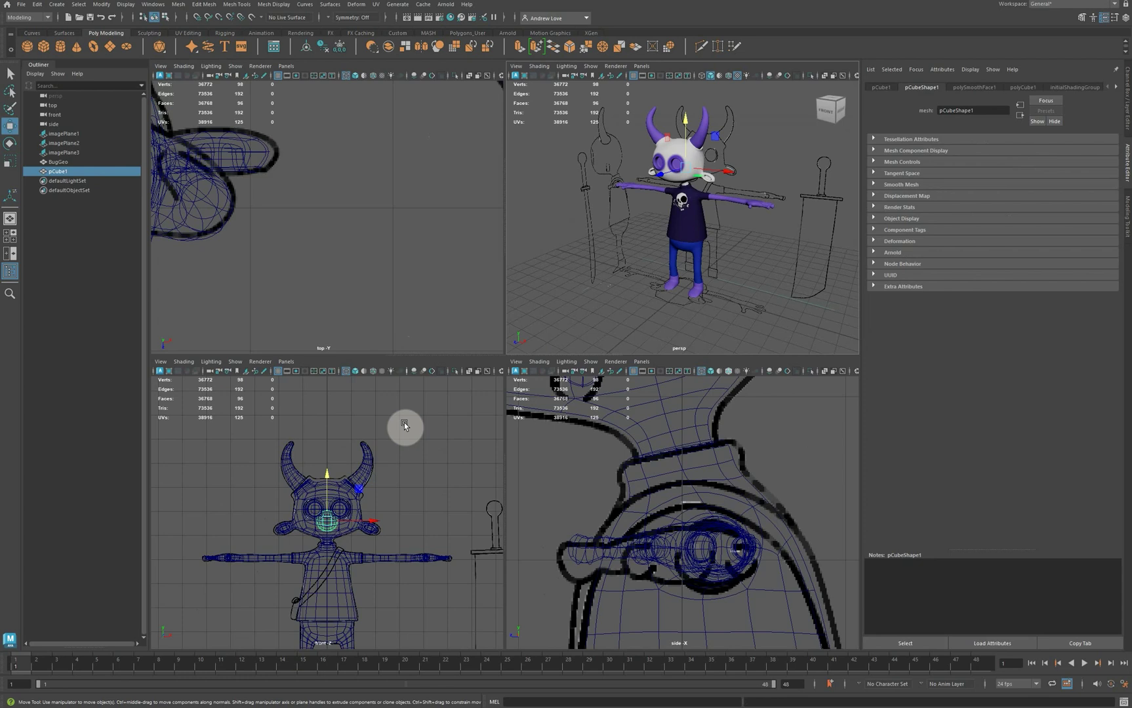
key("space")
scroll(396, 413, "up", 6)
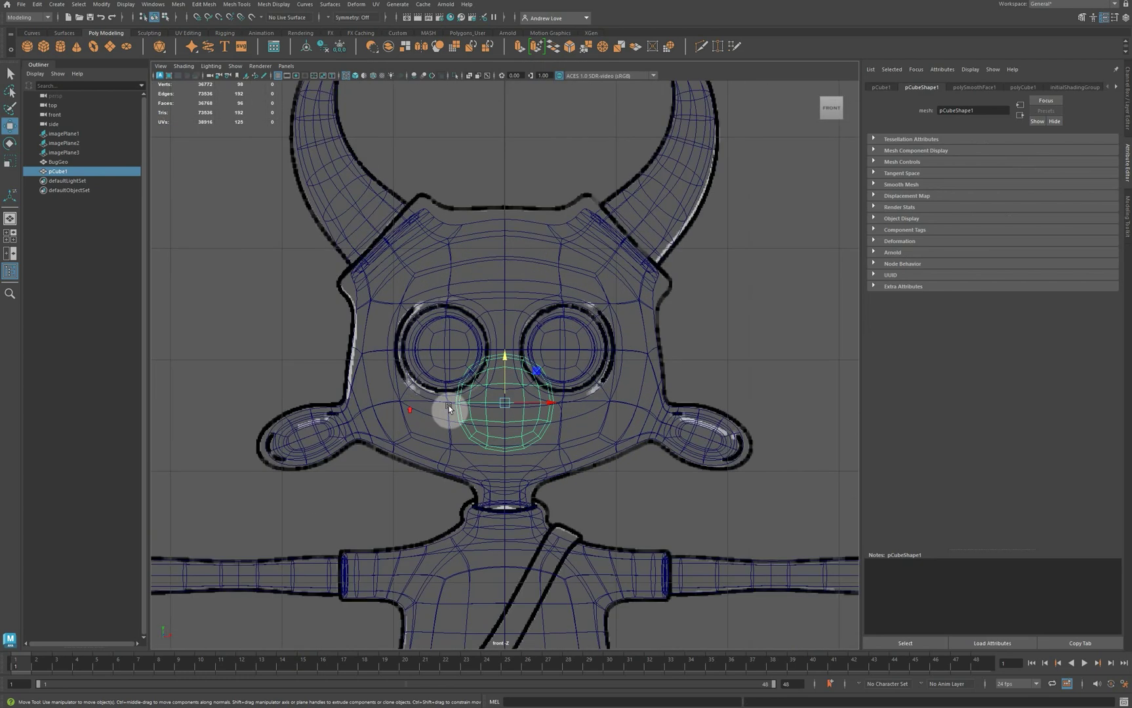
left_click_drag(518, 401, 551, 315)
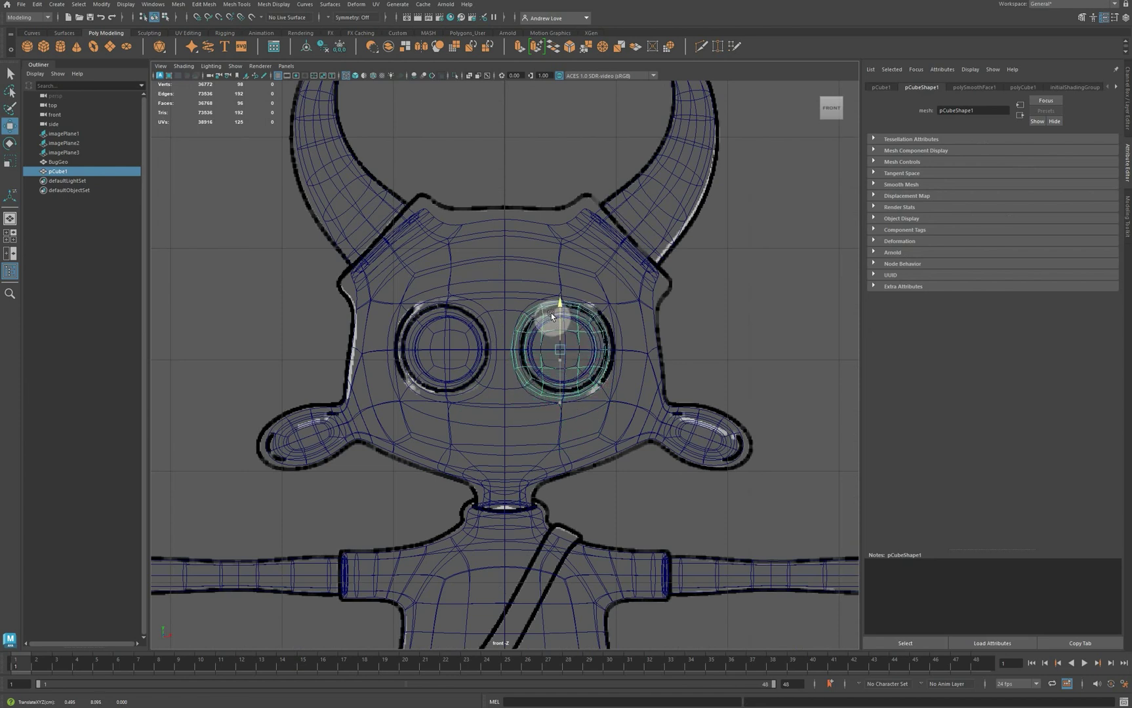
mouse_move(589, 354)
left_mouse_down()
mouse_move(580, 352)
mouse_move(590, 354)
left_mouse_up()
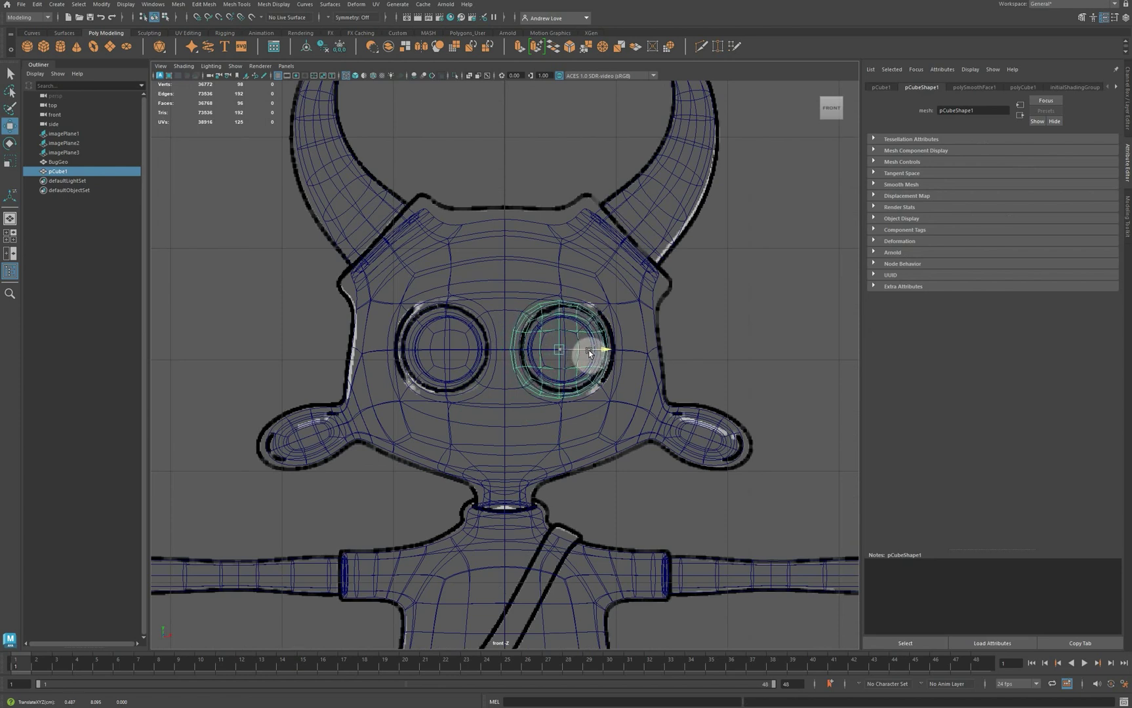
Slide the ball back into the socket and fine-tune its position in the perspective view.
key("space")
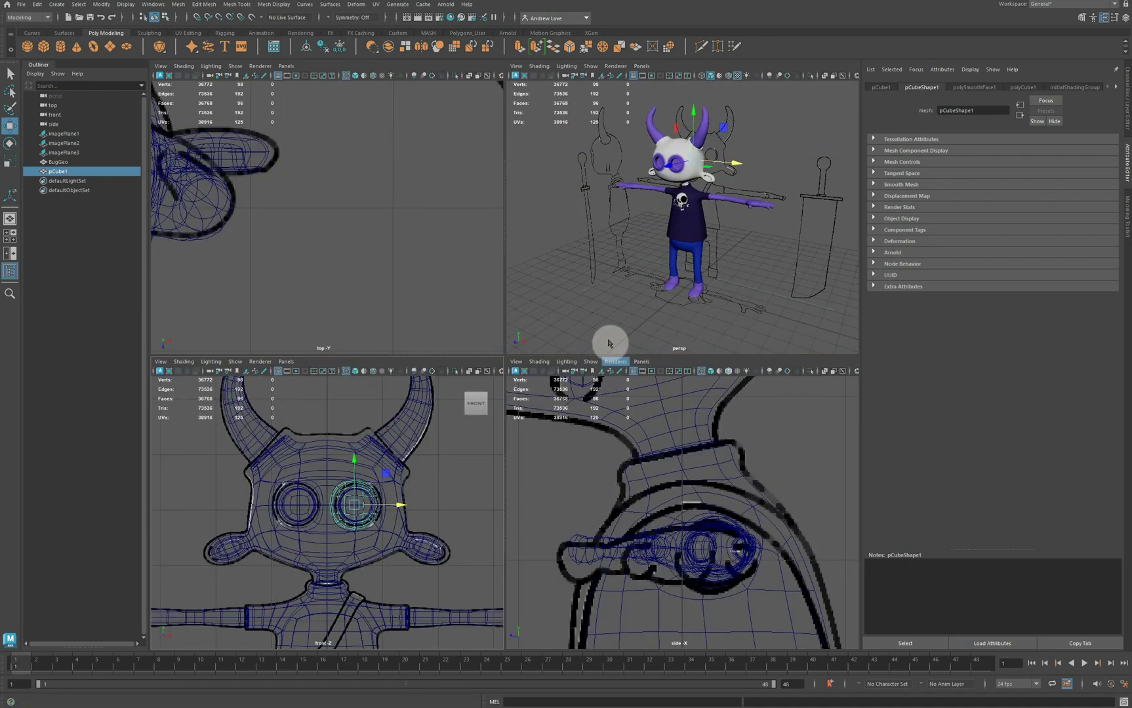
key("space")
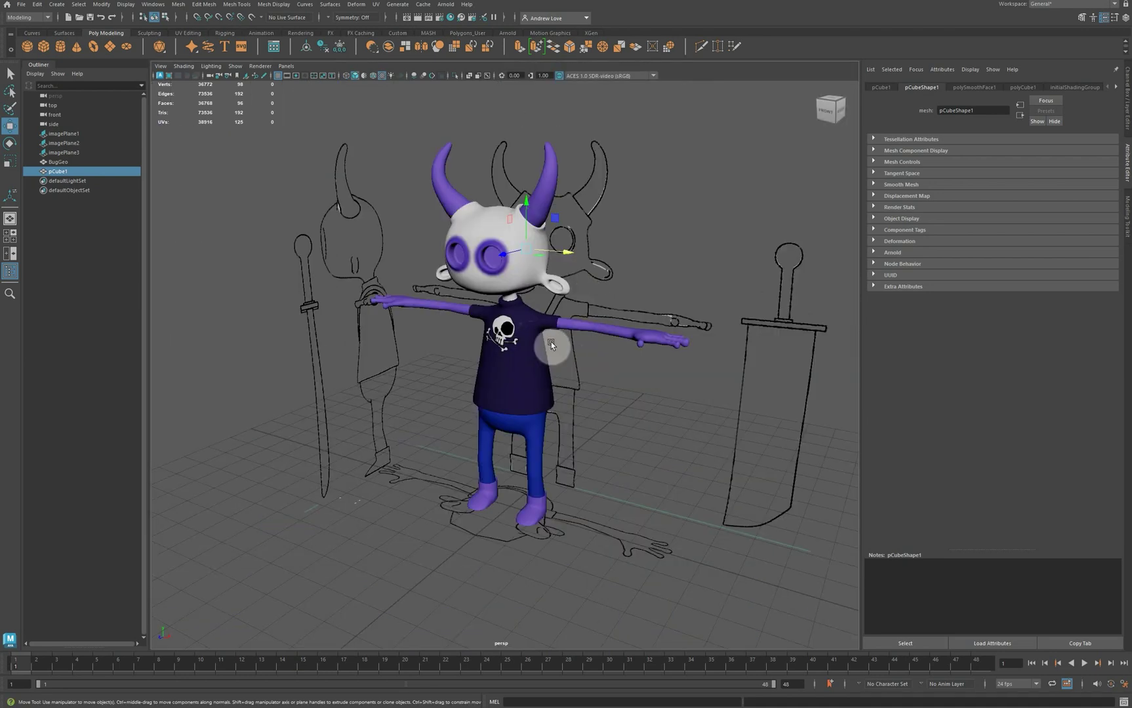
scroll(518, 137, "up", 5)
left_click_drag(527, 134, 468, 136)
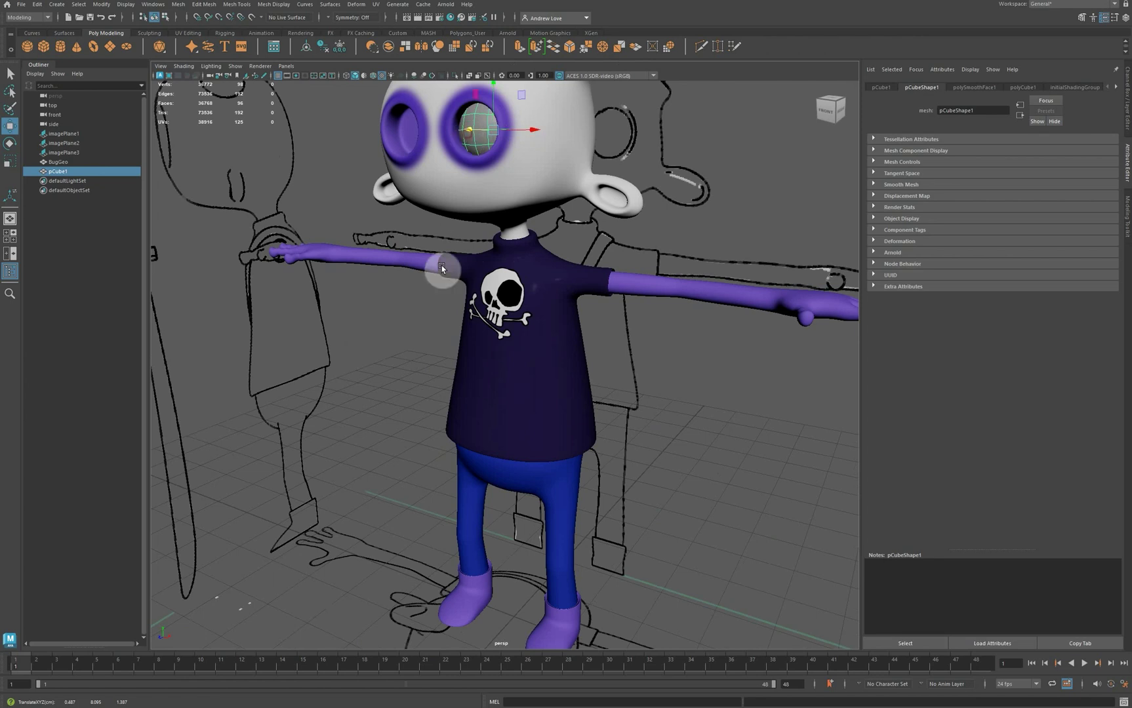
left_click_drag(405, 325, 476, 328, "alt")
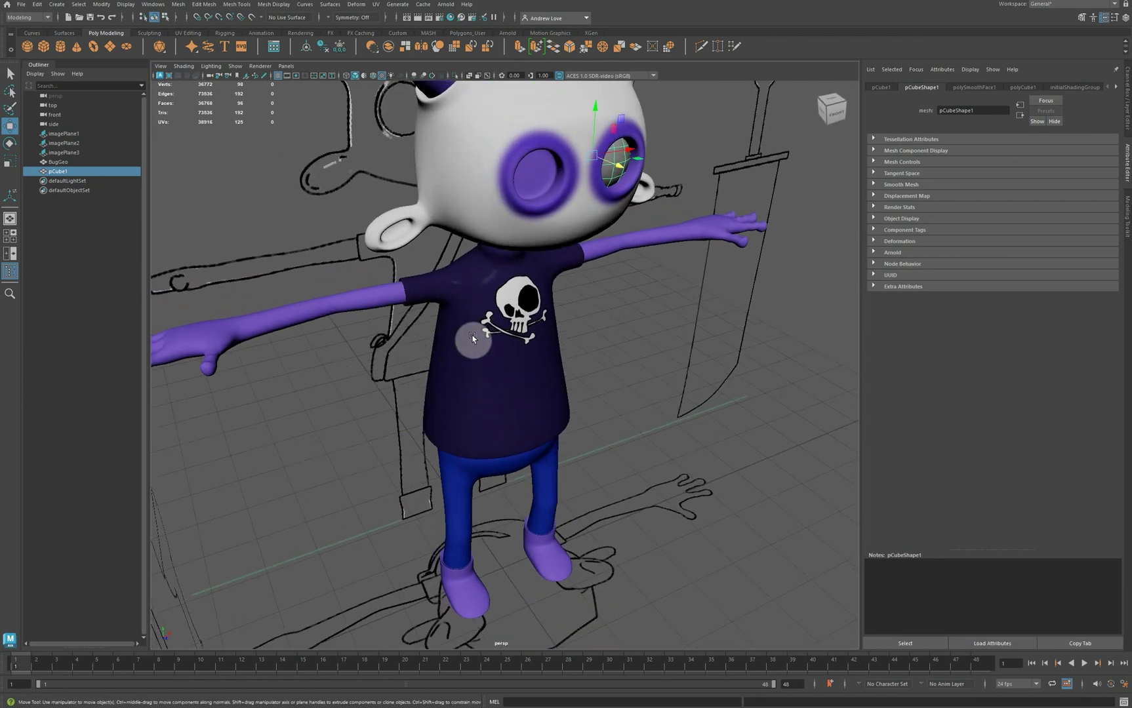
scroll(496, 262, "up", 5)
left_click_drag(564, 269, 574, 278)
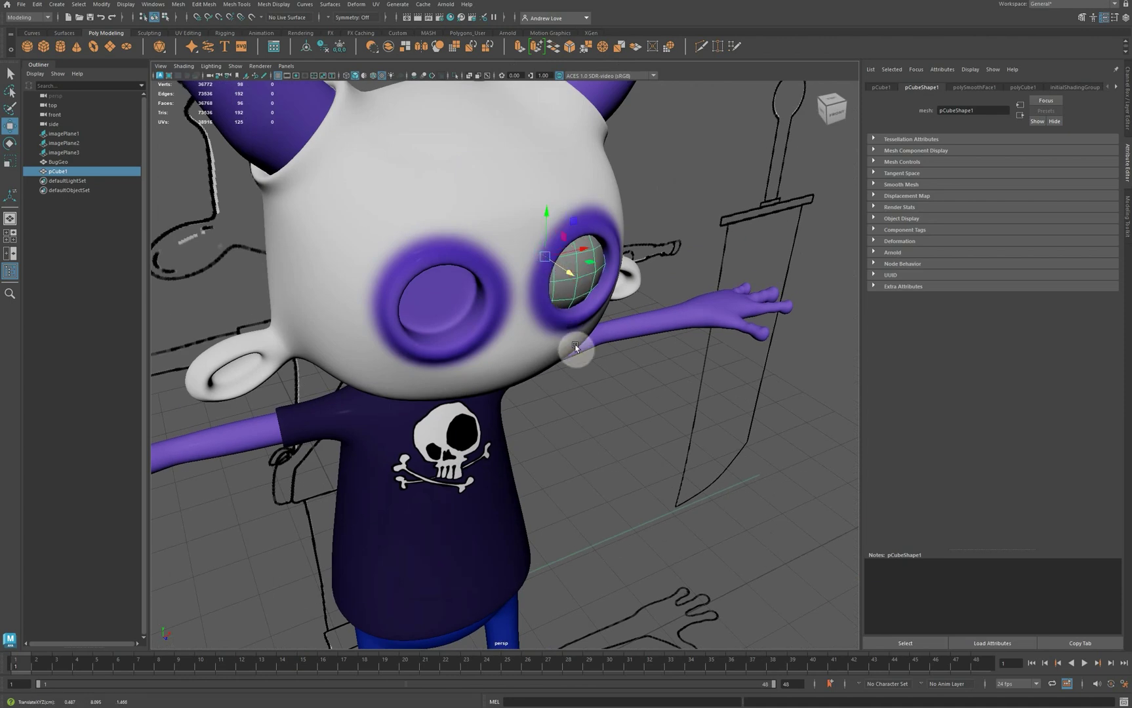
Turn on smooth preview with 3 and nudge the eyeball within its socket.
key("3")
left_click_drag(585, 392, 500, 344, "alt")
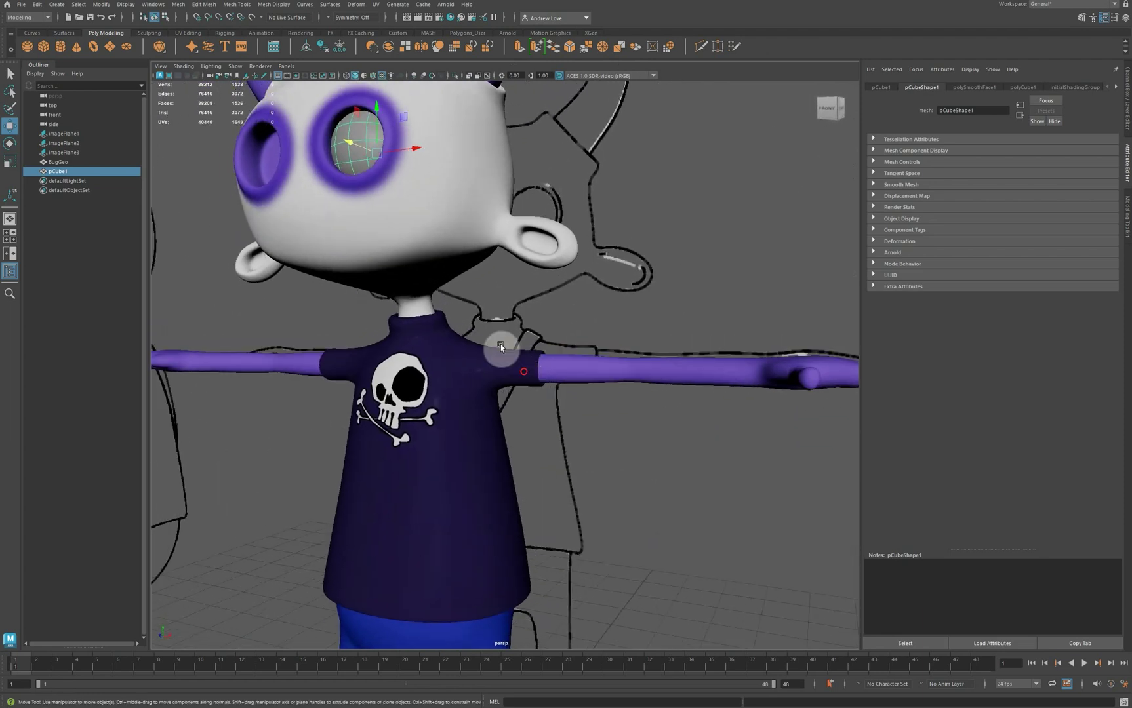
mouse_move(357, 141)
left_mouse_down()
mouse_move(359, 119)
mouse_move(345, 141)
left_mouse_up()
left_click_drag(341, 190, 371, 237, "alt")
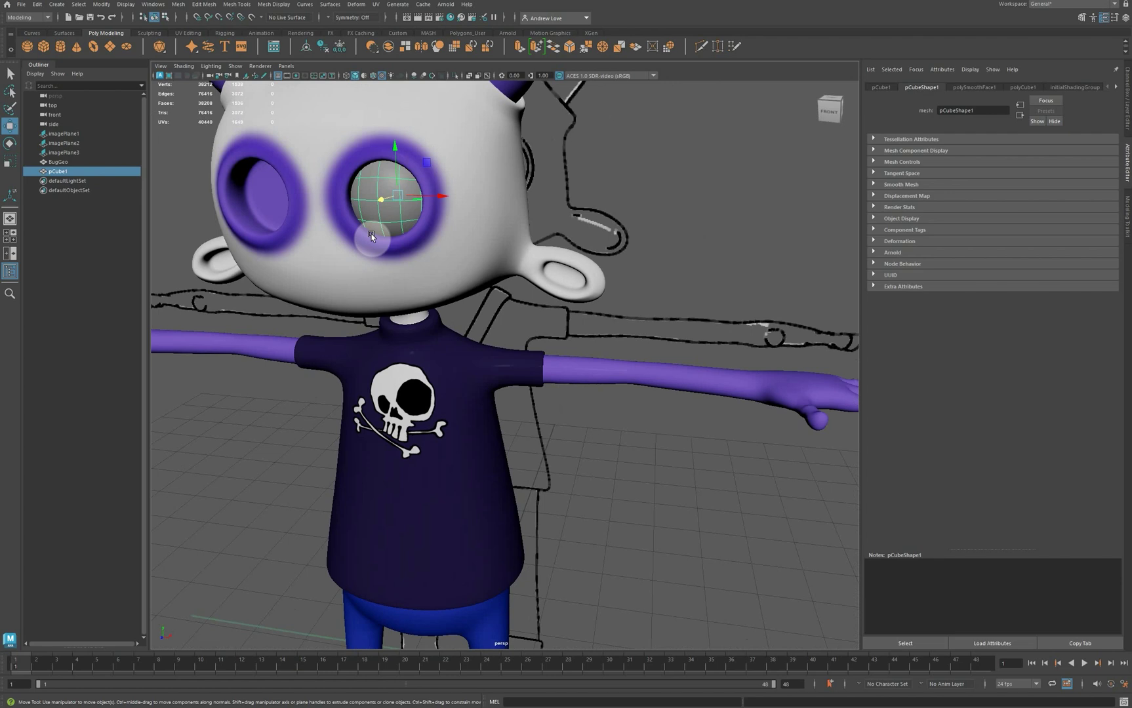
Scale the eyeball slightly along Z to flatten it front to back.
key("r")
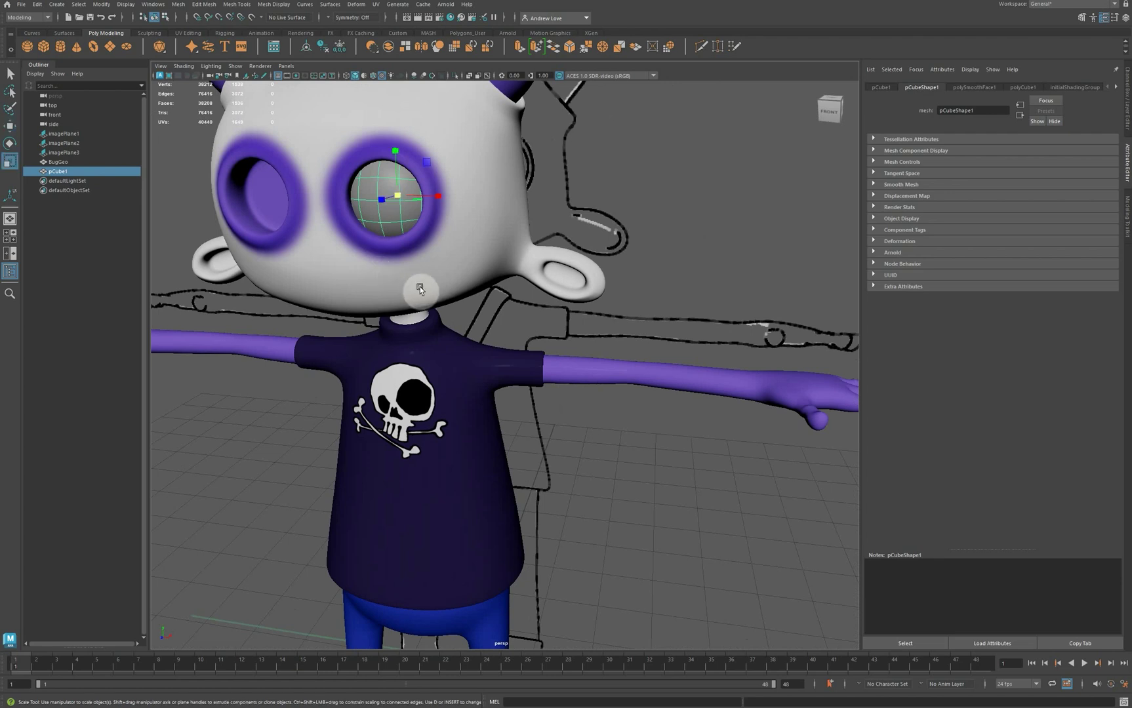
left_click_drag(421, 287, 323, 252, "alt")
left_click_drag(275, 185, 264, 249)
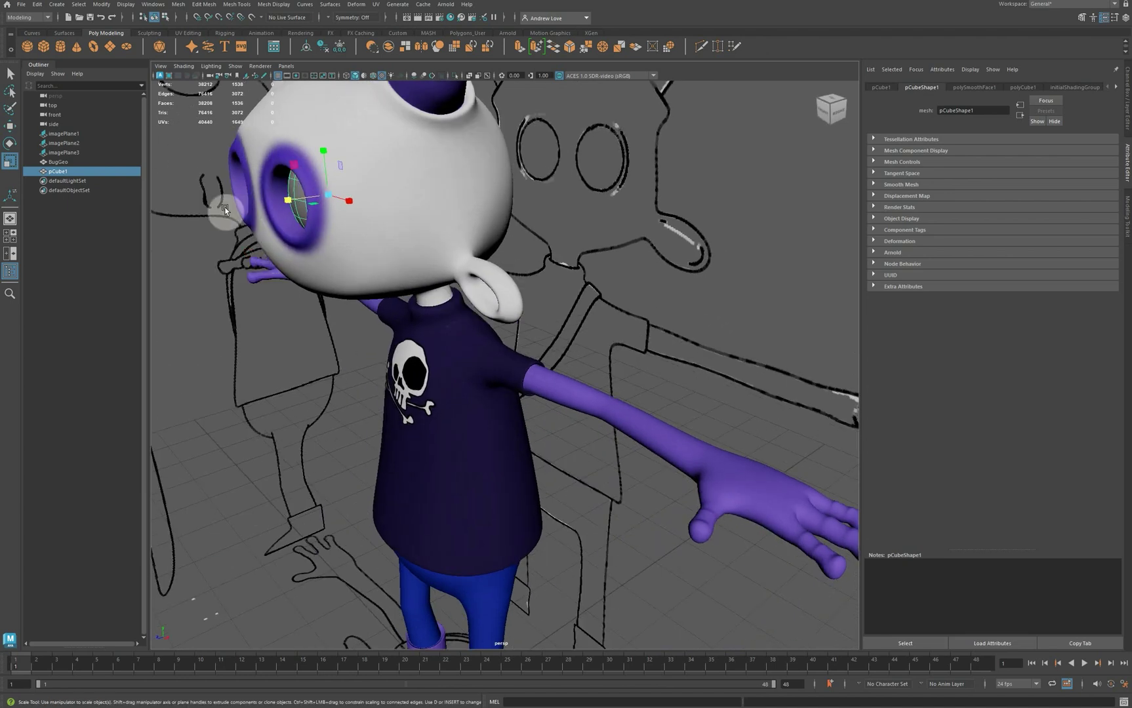
Isolate the eyeball with View Selected and flatten it a bit more front to back.
left_click(236, 66)
mouse_move(254, 85)
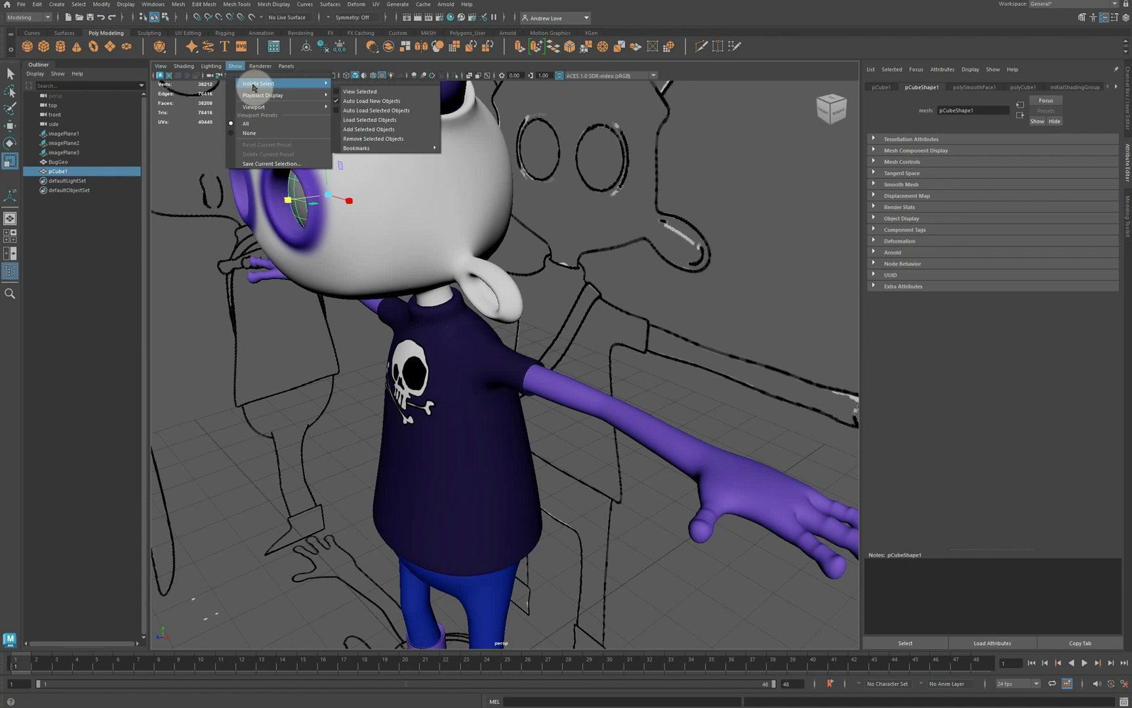
left_click(351, 91)
left_click_drag(289, 206, 291, 205)
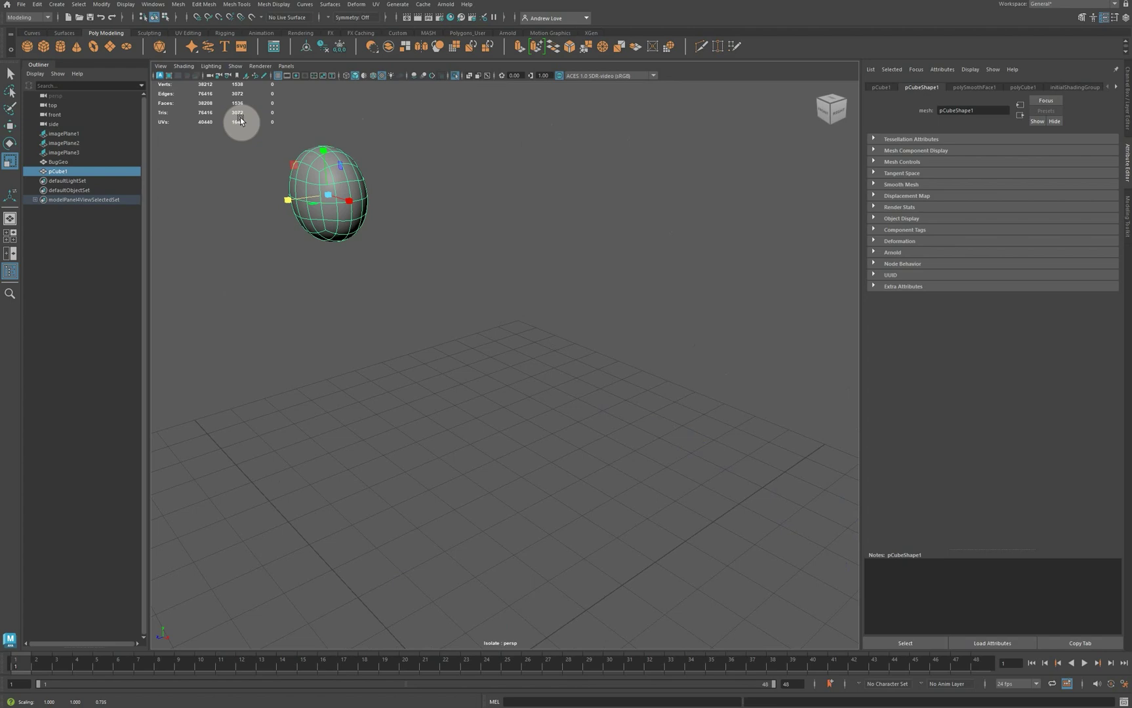
Bring the whole character back into view and reposition the eyeball in its socket.
left_click(235, 66)
mouse_move(284, 87)
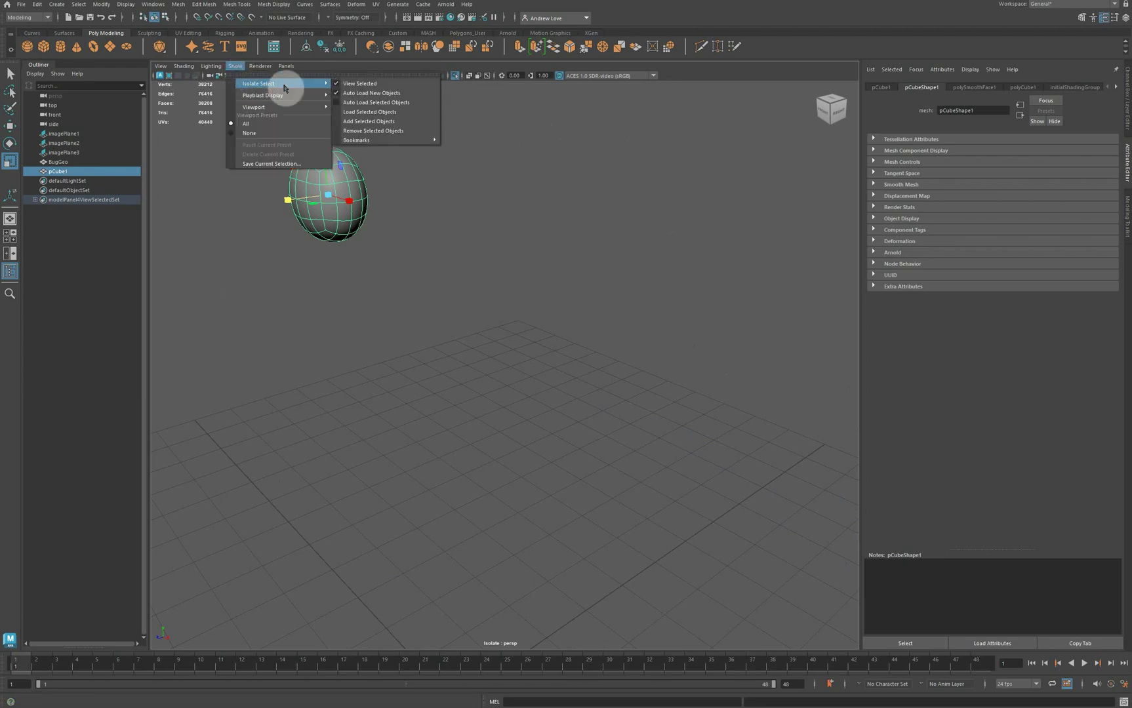
left_click(341, 84)
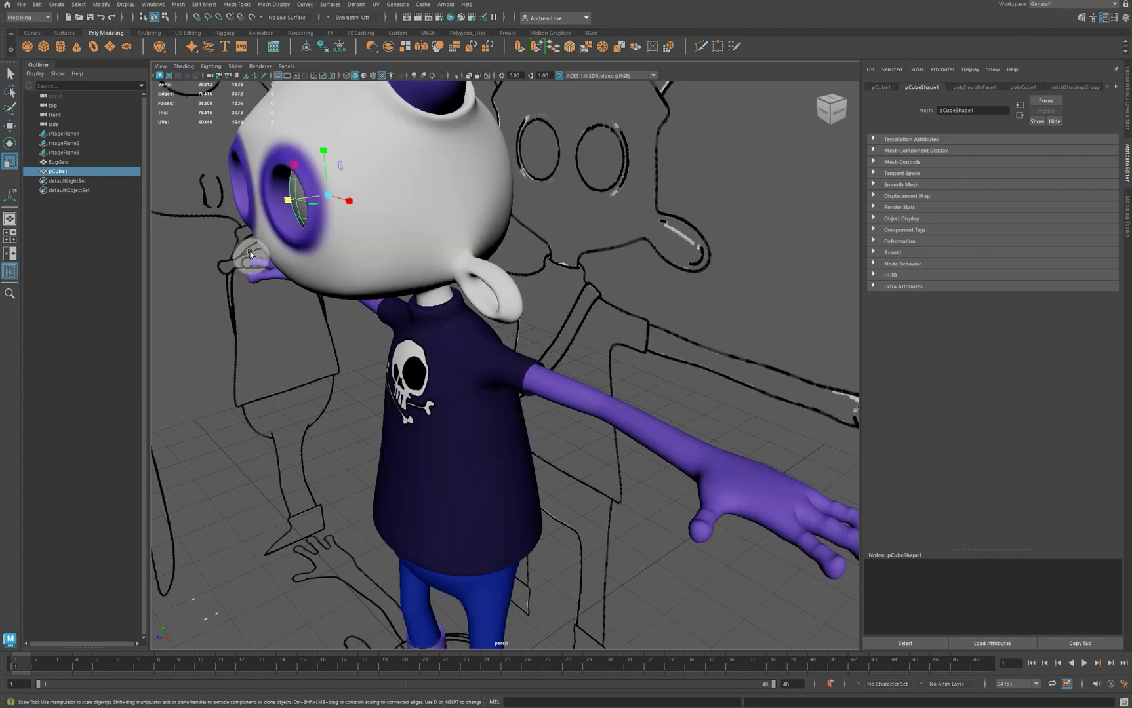
key("w")
left_click_drag(282, 202, 282, 201)
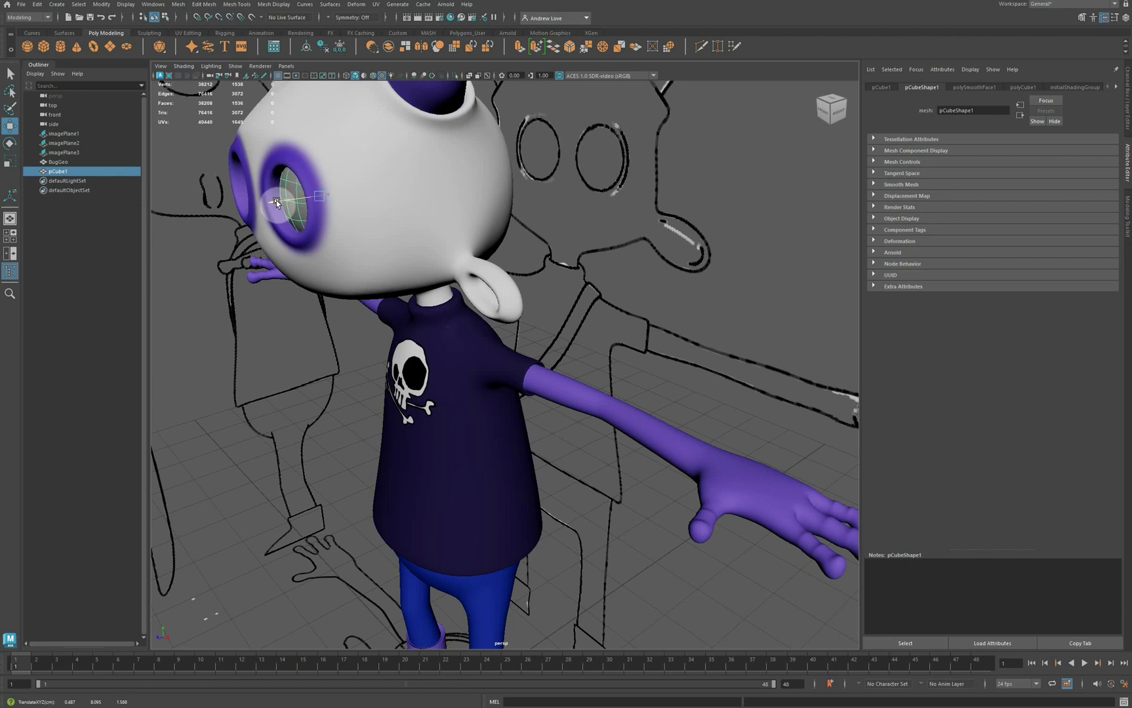
left_click_drag(263, 299, 237, 291, "alt")
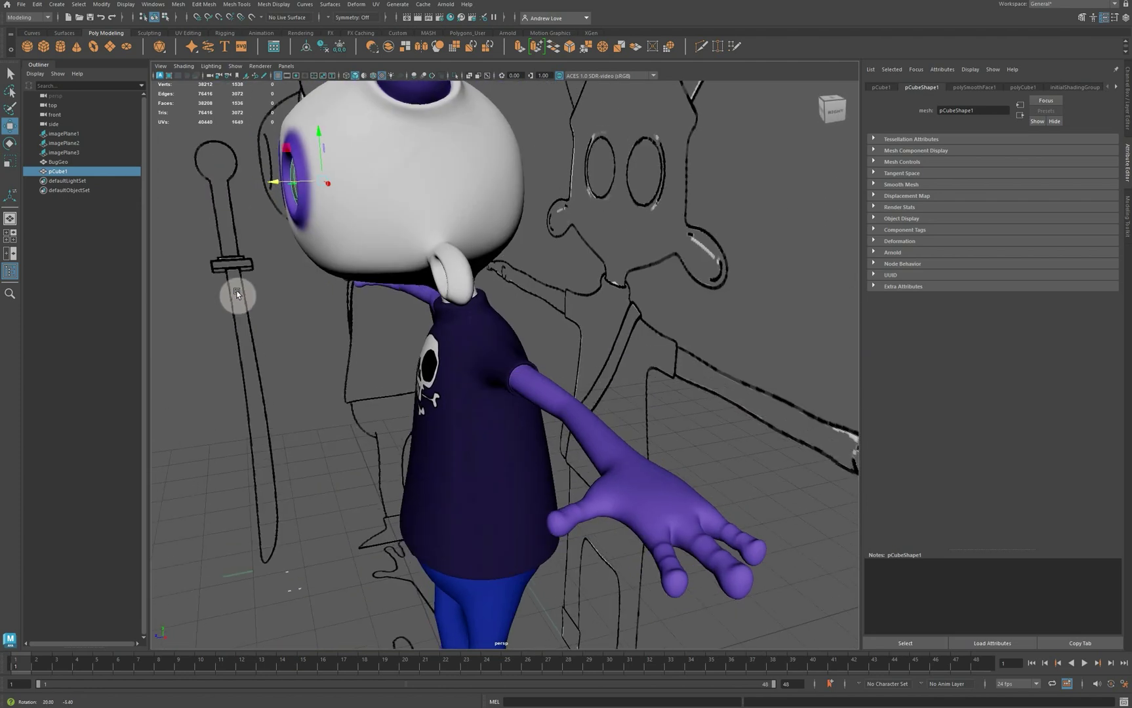
Isolate the eyeball again, frame it with F and orbit to its side.
left_click(249, 80)
left_click(352, 87)
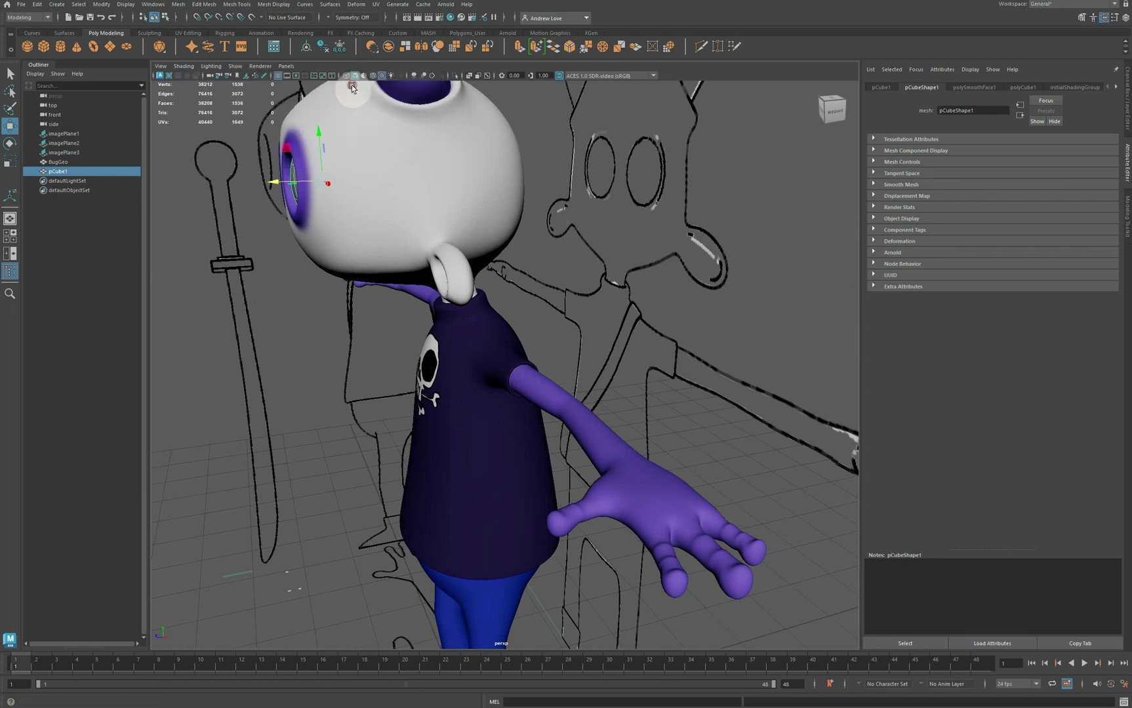
left_click(354, 192)
left_click_drag(355, 224, 345, 225, "alt")
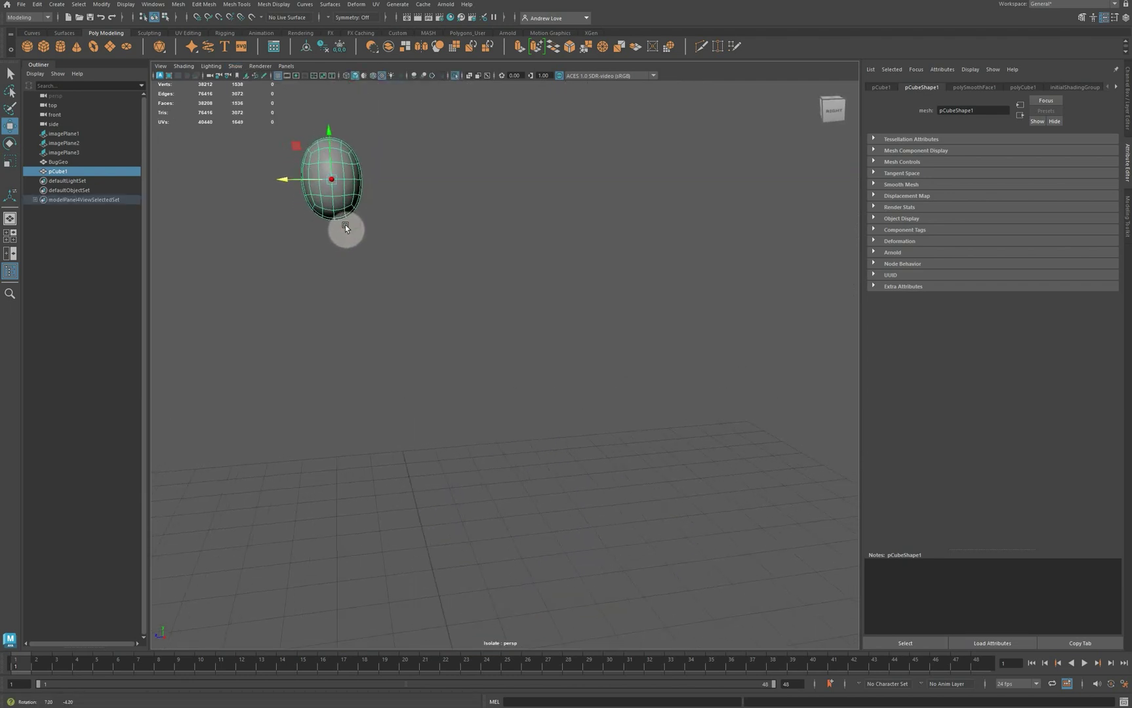
key("f")
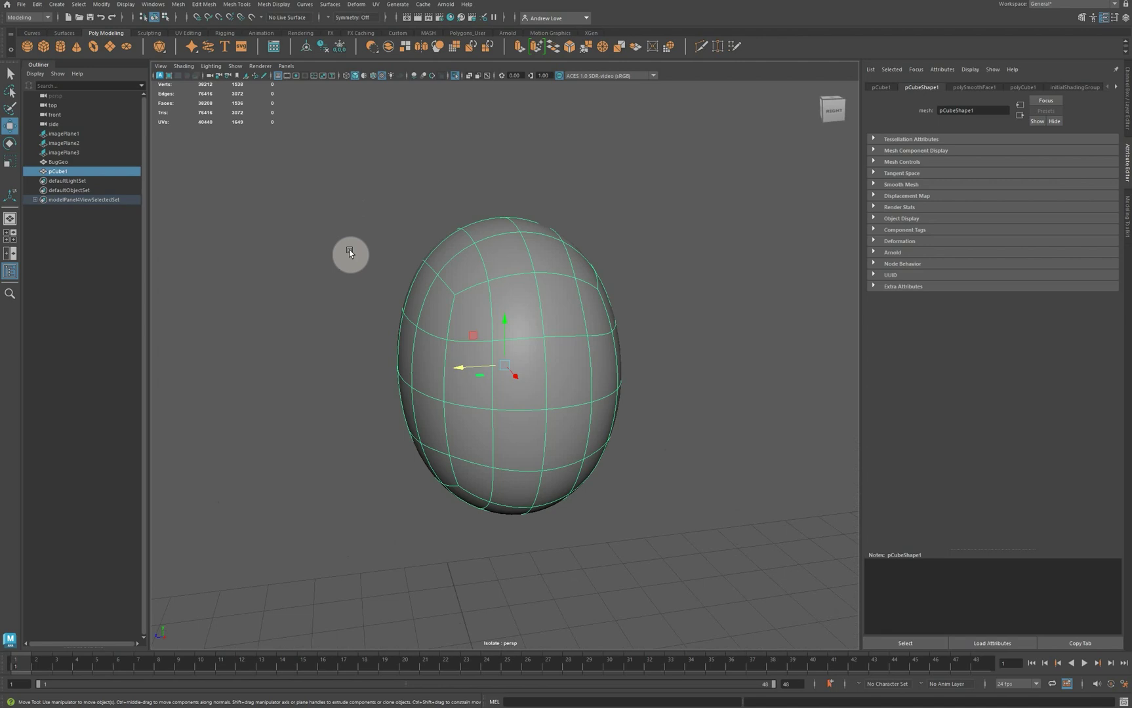
left_click_drag(333, 280, 317, 270, "alt")
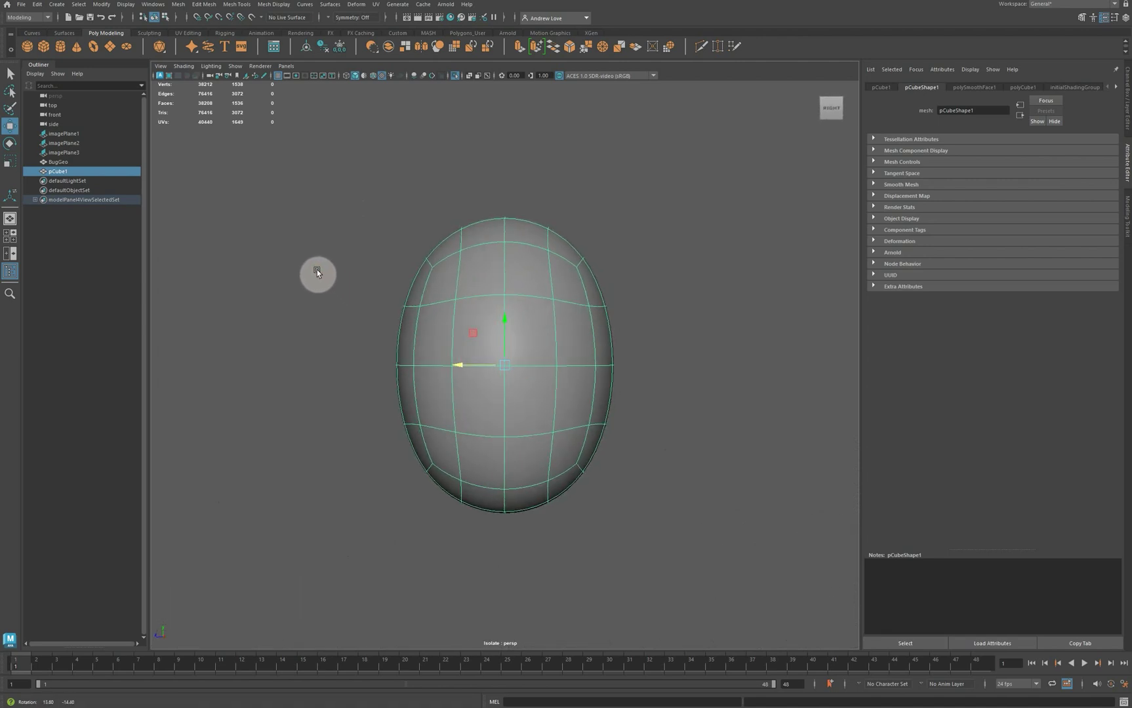
Delete one half of the eyeball's faces in face mode.
right_click(483, 267)
left_click_drag(646, 208, 600, 518)
key("Delete")
right_click_drag(502, 355, 551, 331)
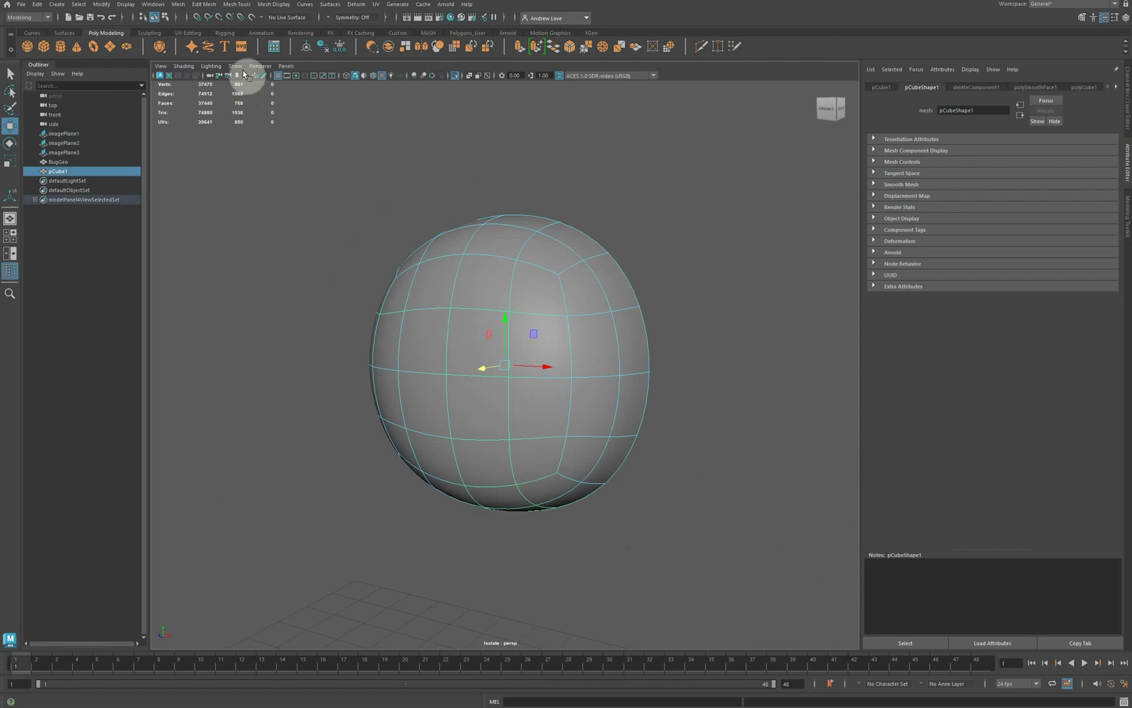
Check the UV Editor, then run UV > Delete UVs to clear the eyeball's UVs.
left_click(376, 4)
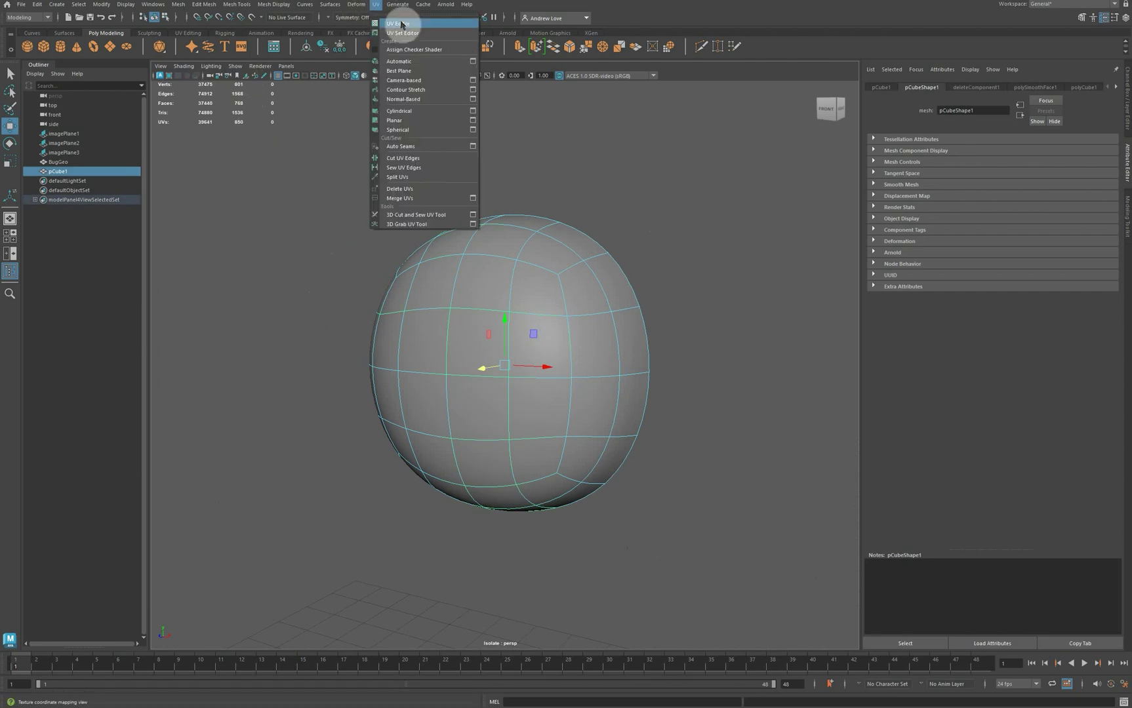
left_click(400, 22)
left_click_drag(430, 140, 456, 79)
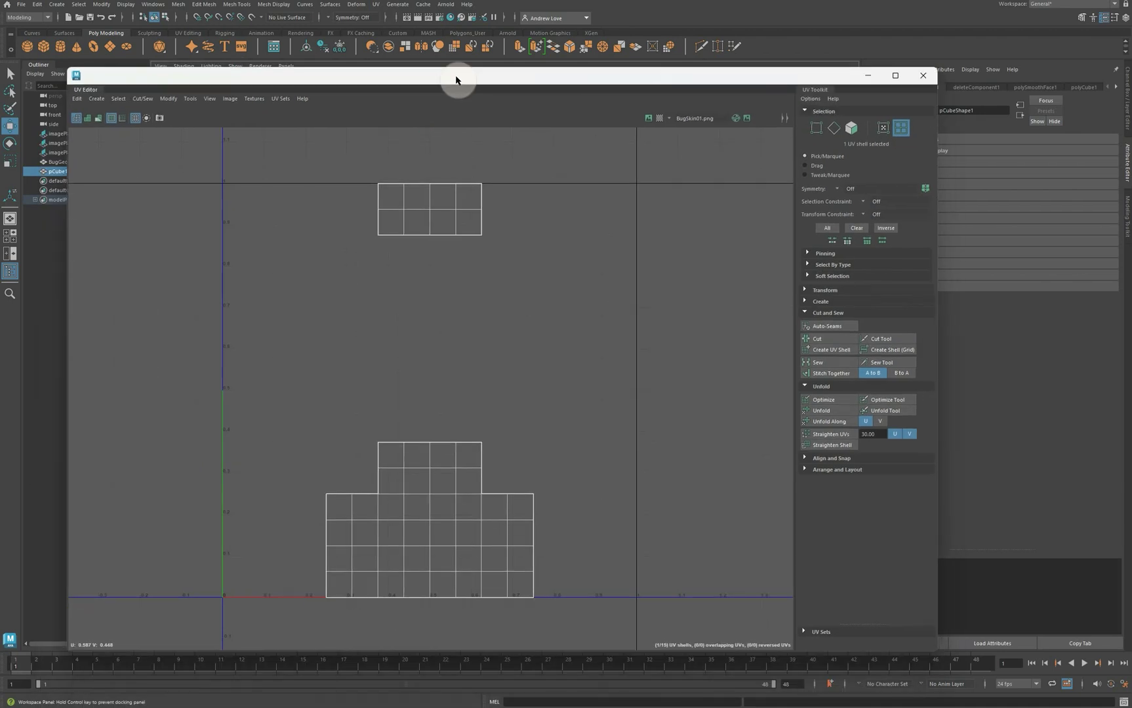
left_click(923, 76)
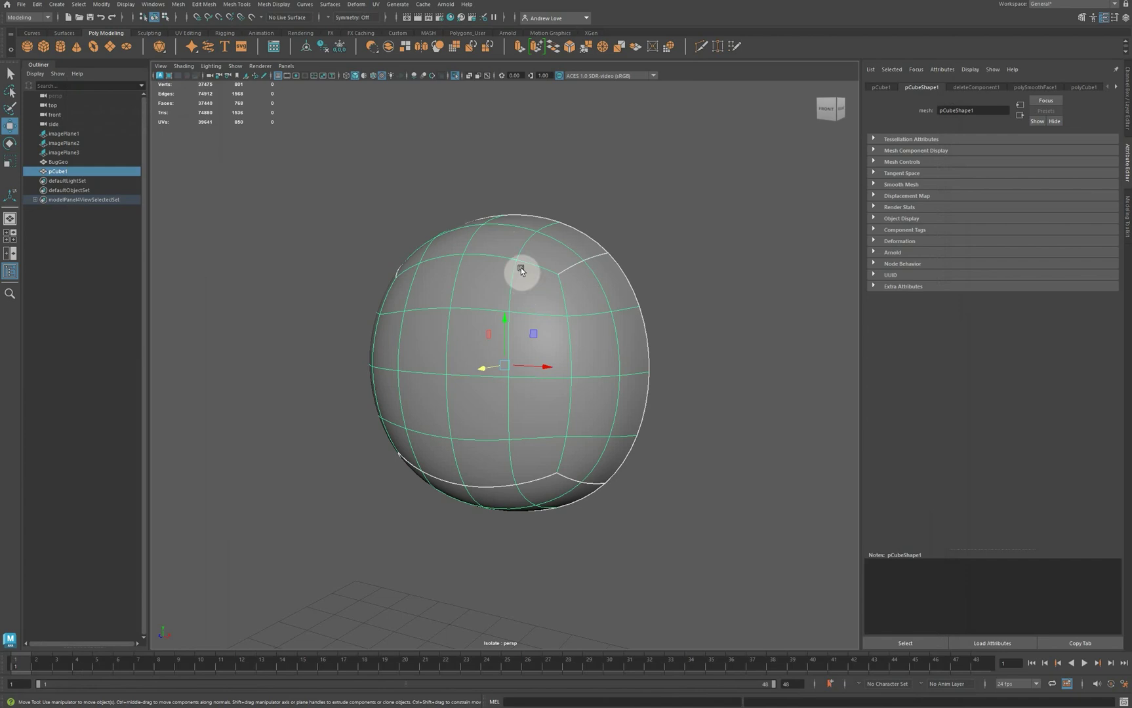
left_click(376, 4)
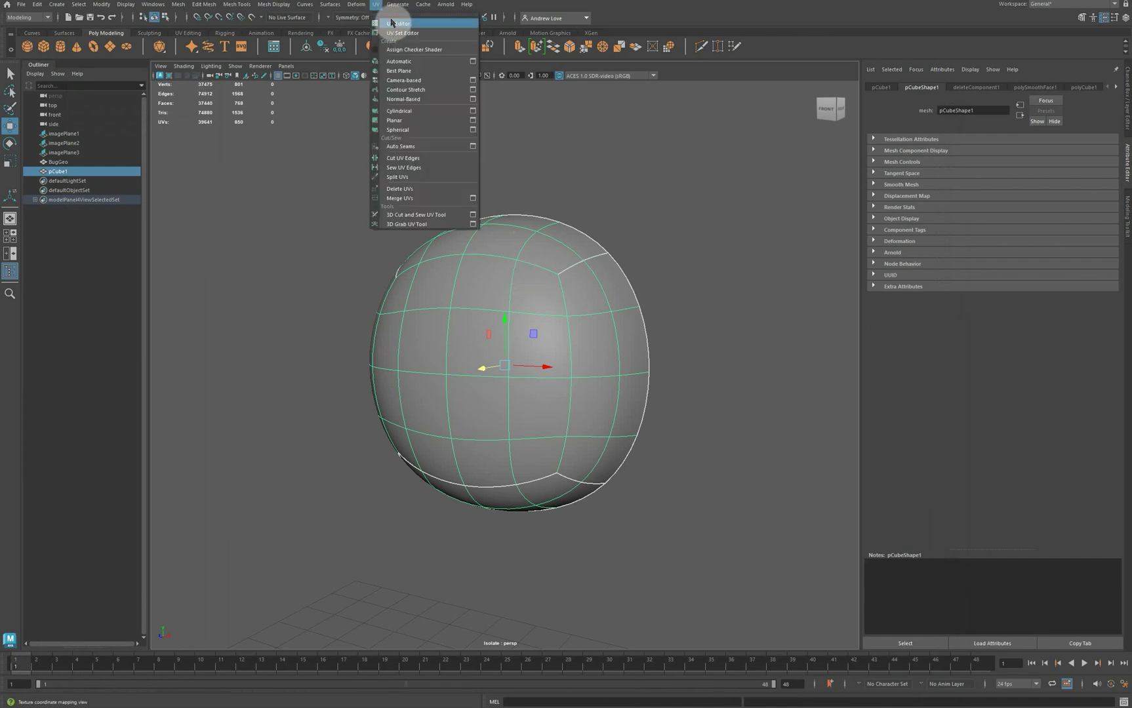
left_click(420, 189)
left_click(464, 240)
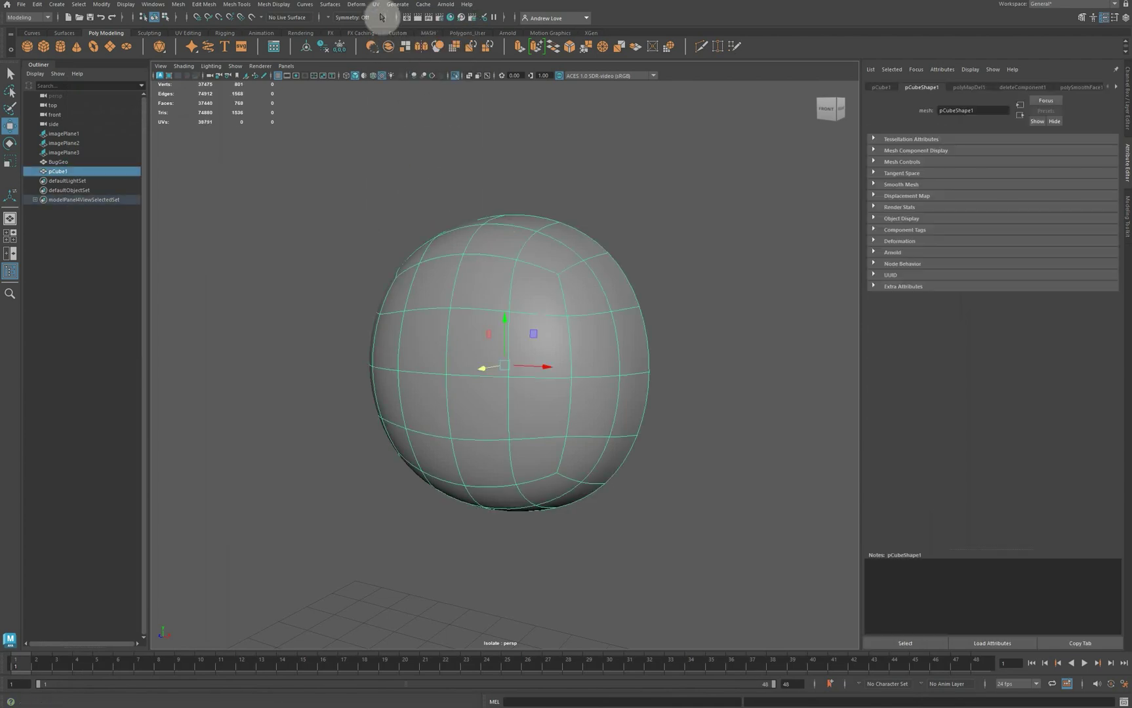
Apply a planar UV projection to the half eyeball and set its Rotate X/Y/Z to 0.
left_click(377, 5)
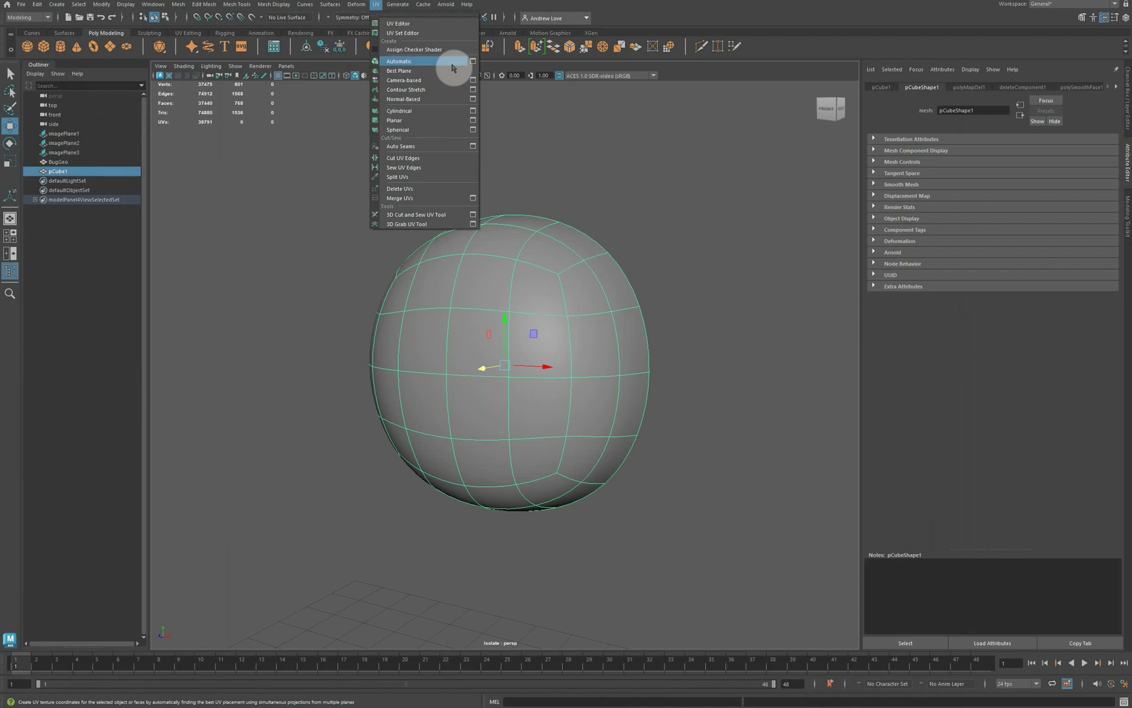
left_click(474, 122)
left_click_drag(689, 148, 295, 163)
left_click(240, 284)
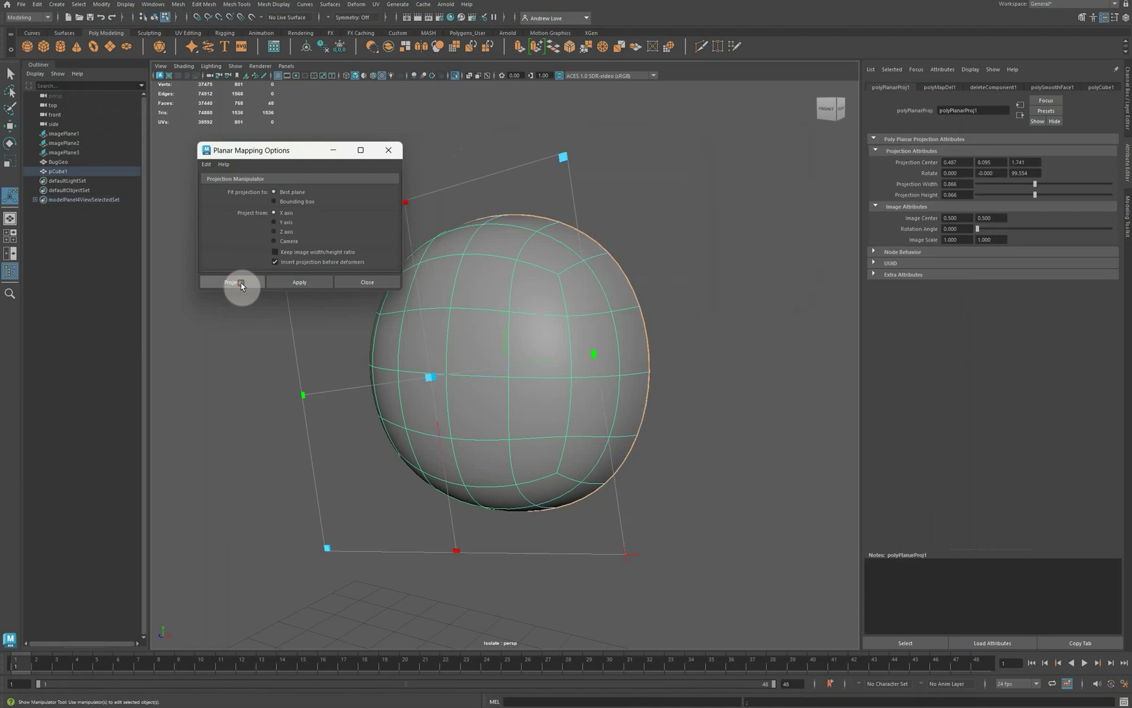
left_click(1126, 88)
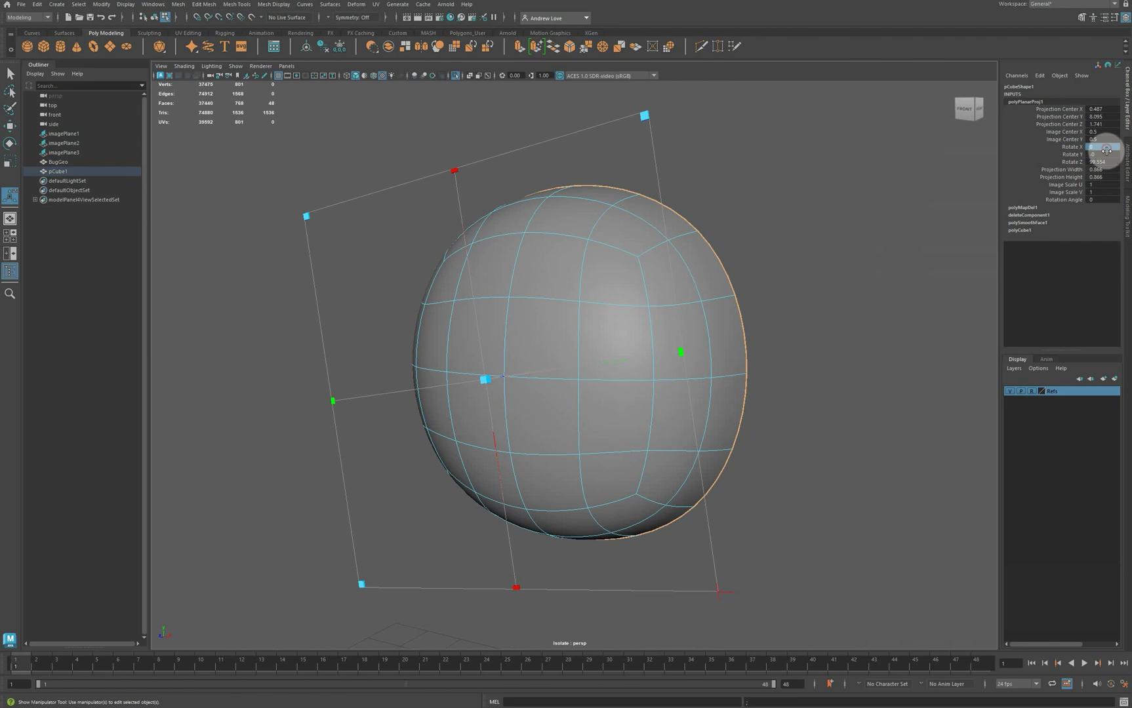
left_click_drag(1107, 150, 1106, 158)
type("0")
key("Return")
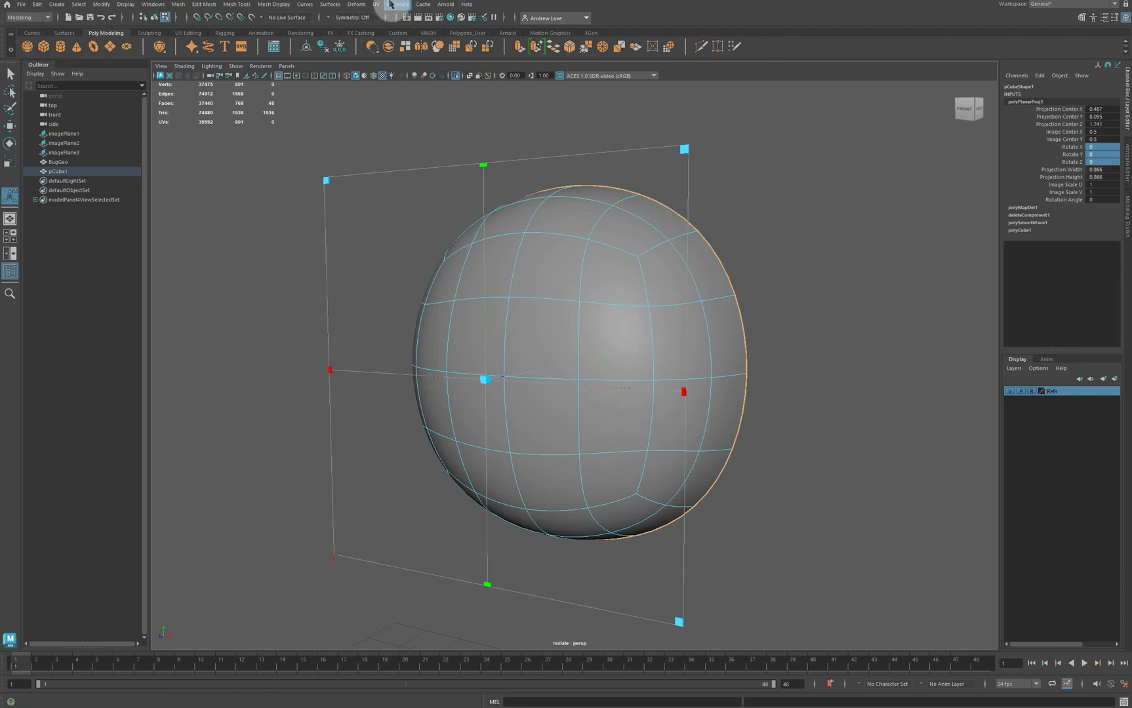
Unfold the eyeball's UV shell in the UV Editor using shell selection.
left_click(377, 5)
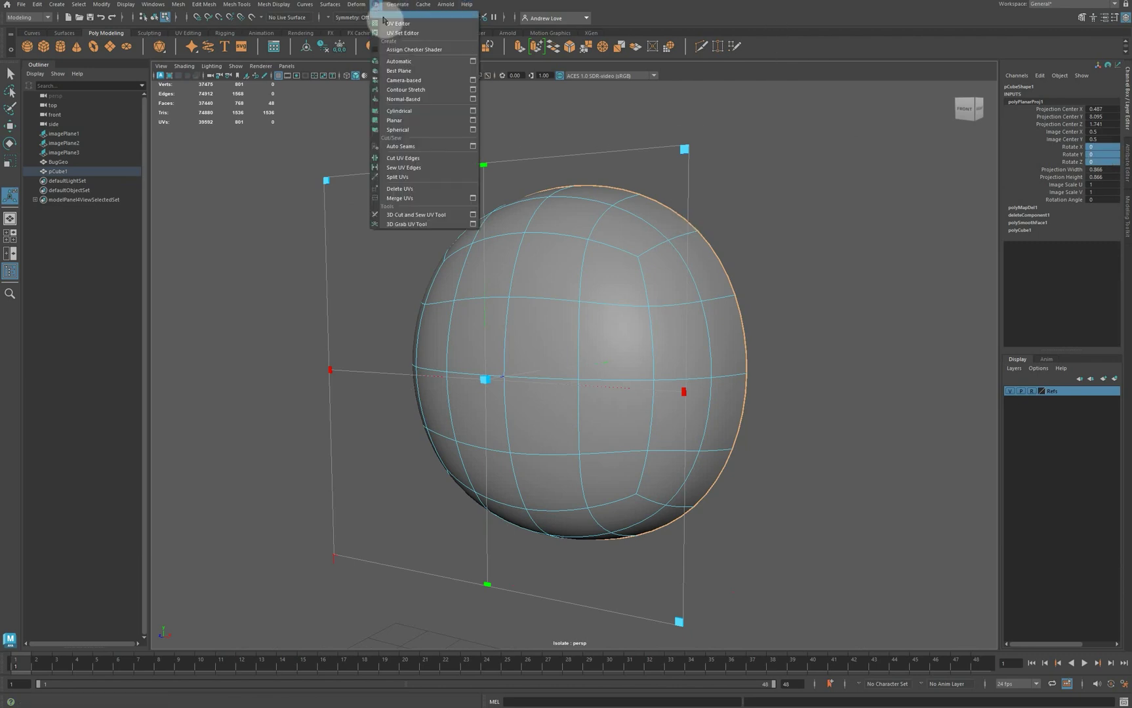
left_click(397, 42)
left_click(901, 128)
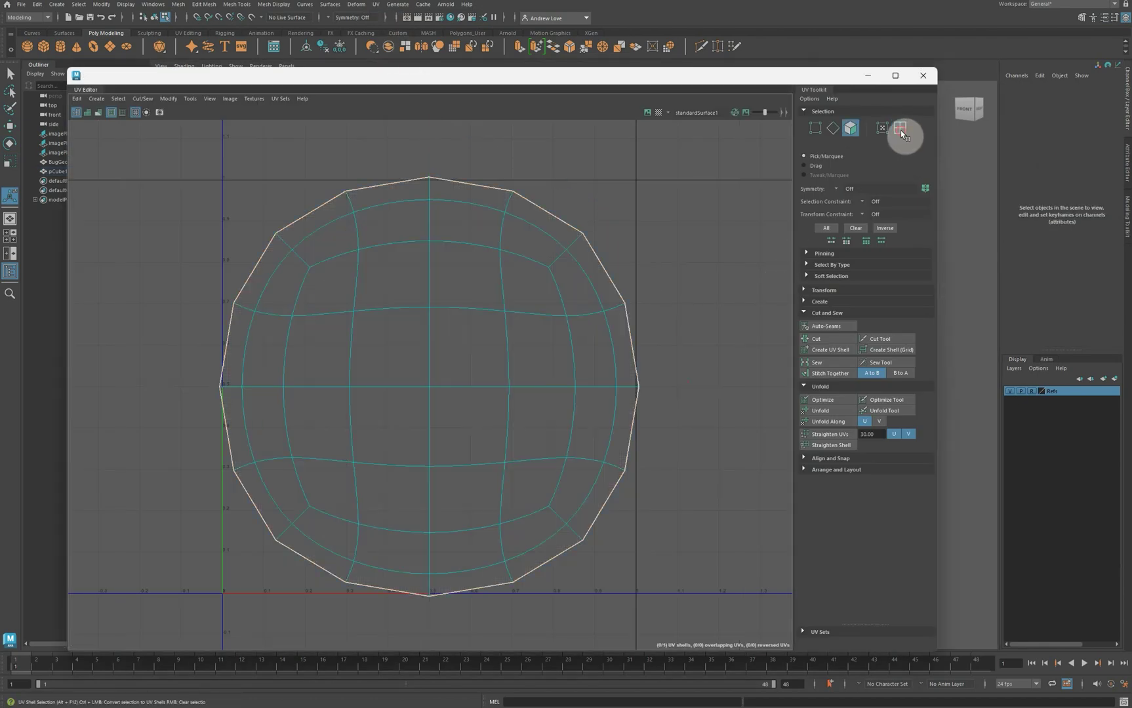
left_click(470, 337)
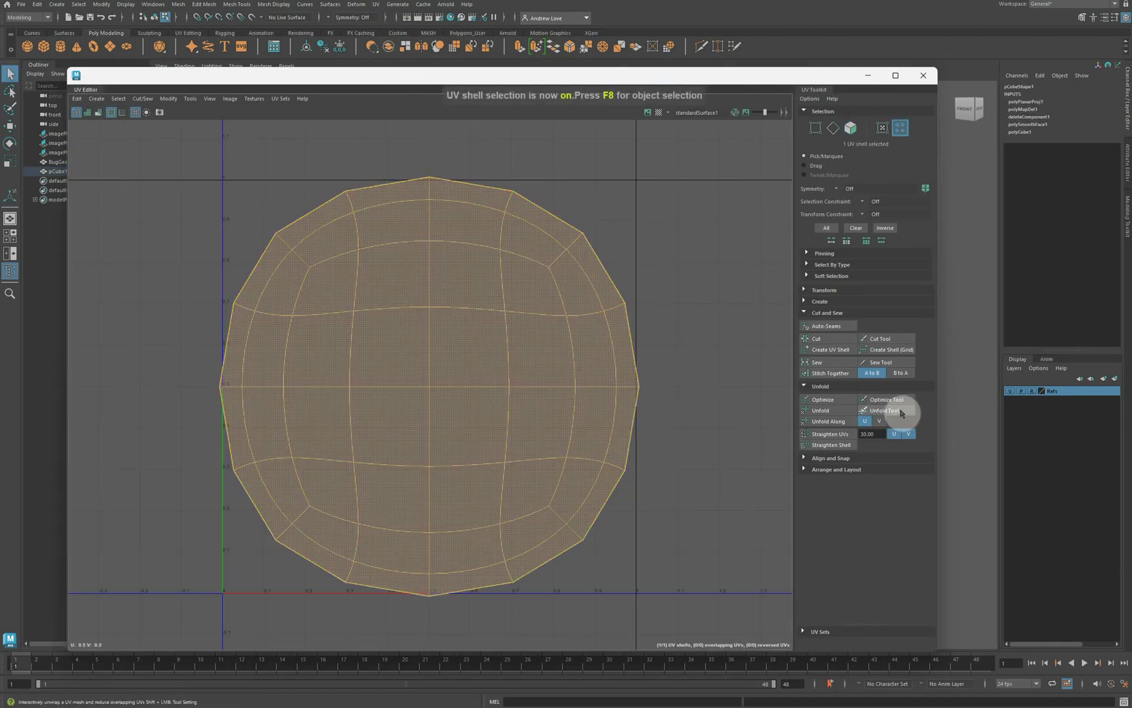
left_click(834, 411)
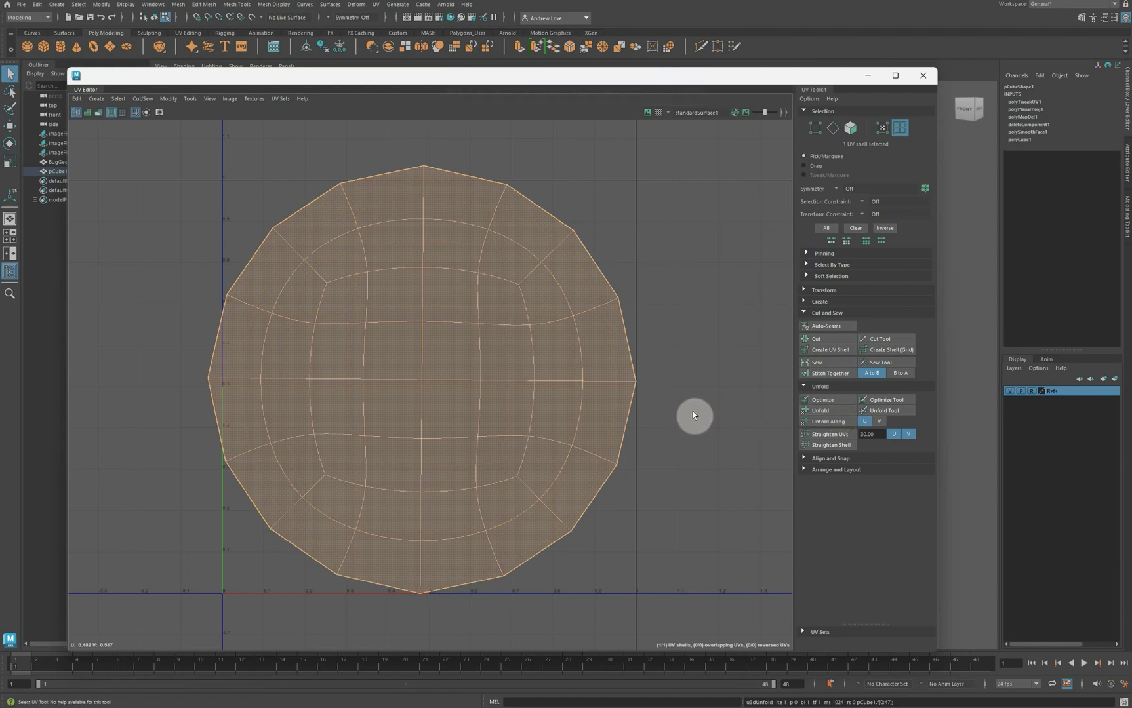
Scale the UV shell down and nudge it right and down within the UV square.
key("r")
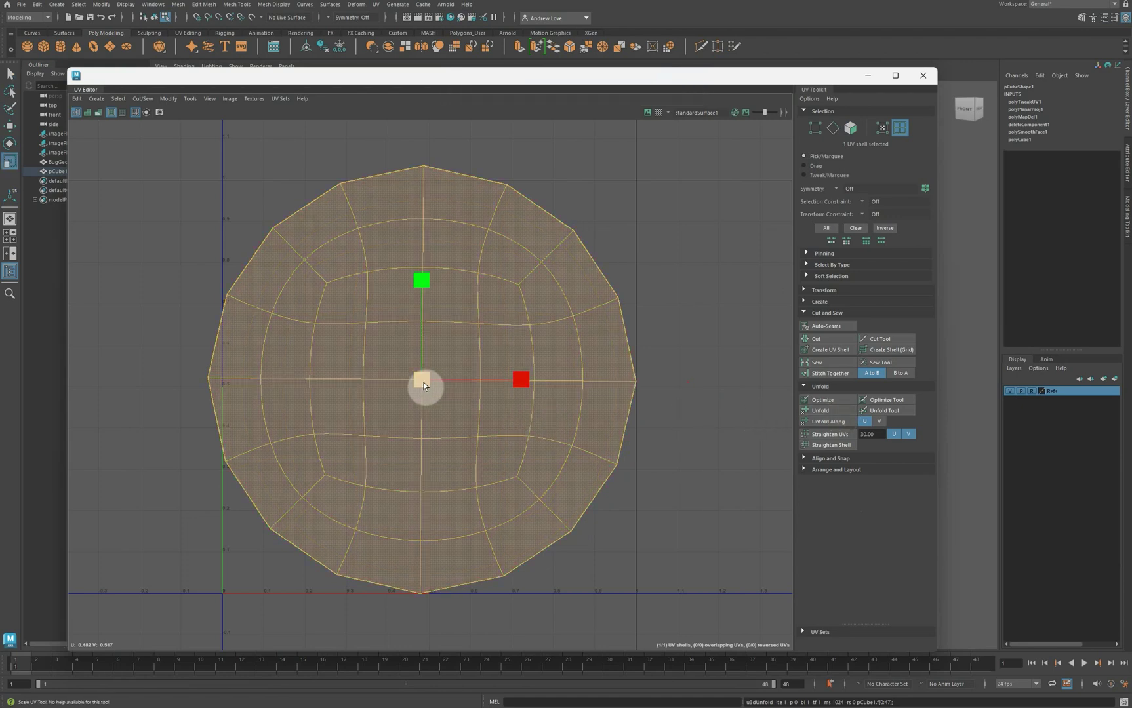
left_click_drag(423, 386, 393, 369)
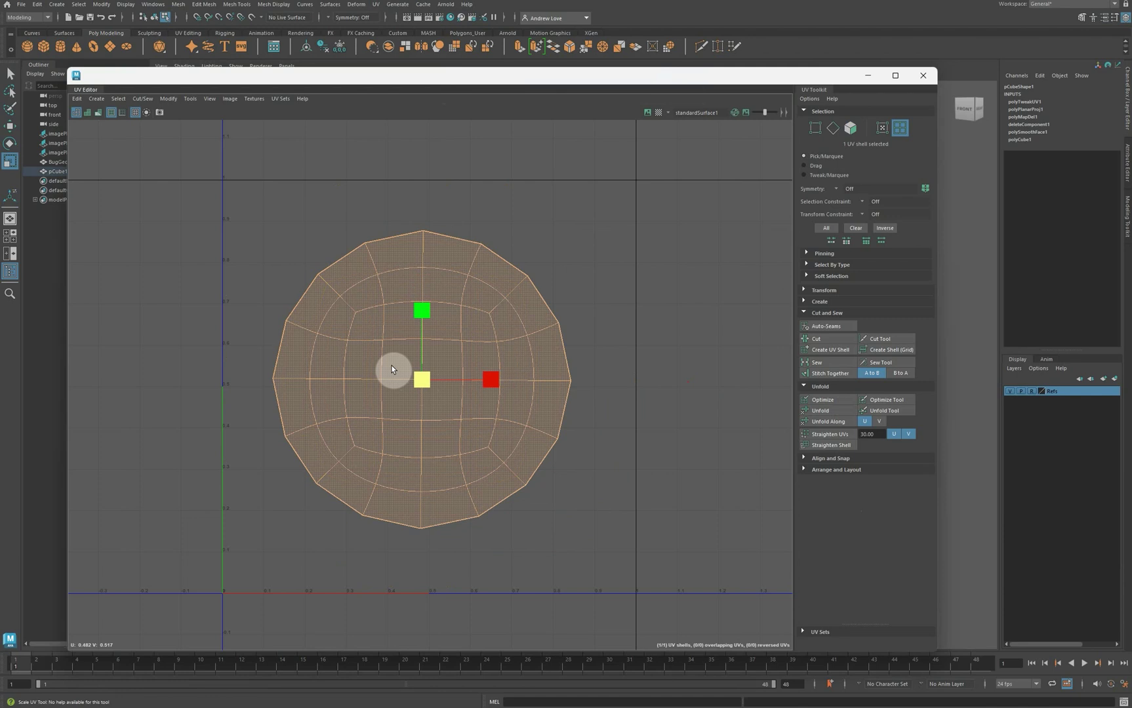
left_click_drag(392, 370, 396, 368)
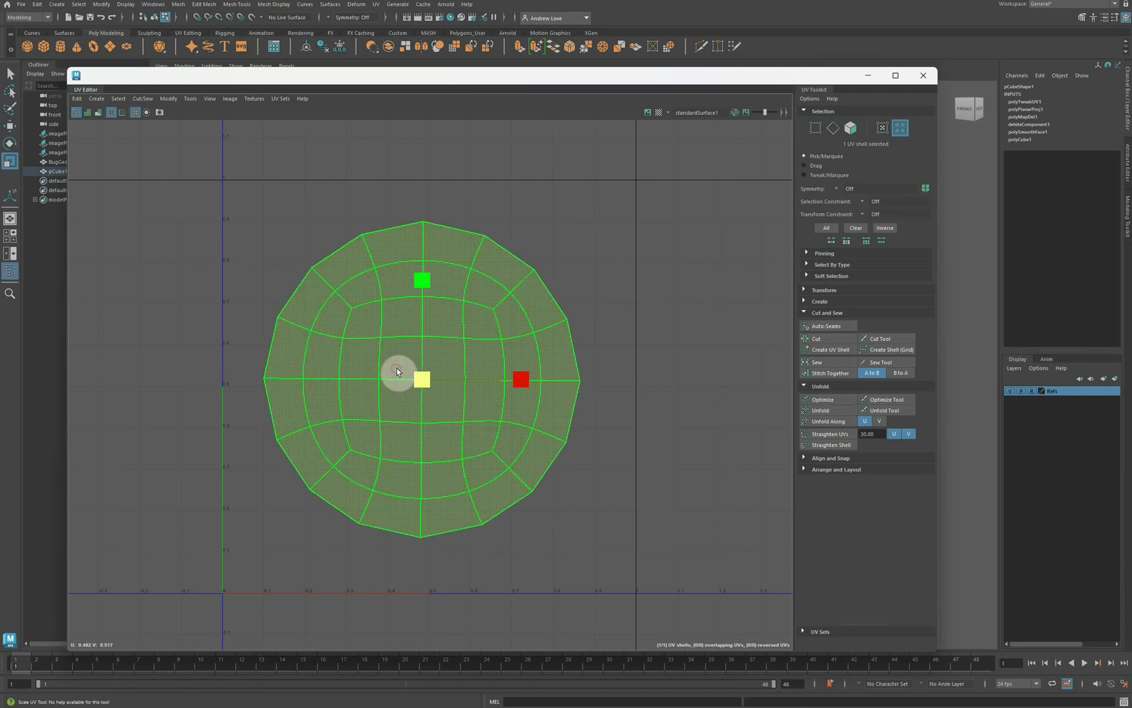
key("e")
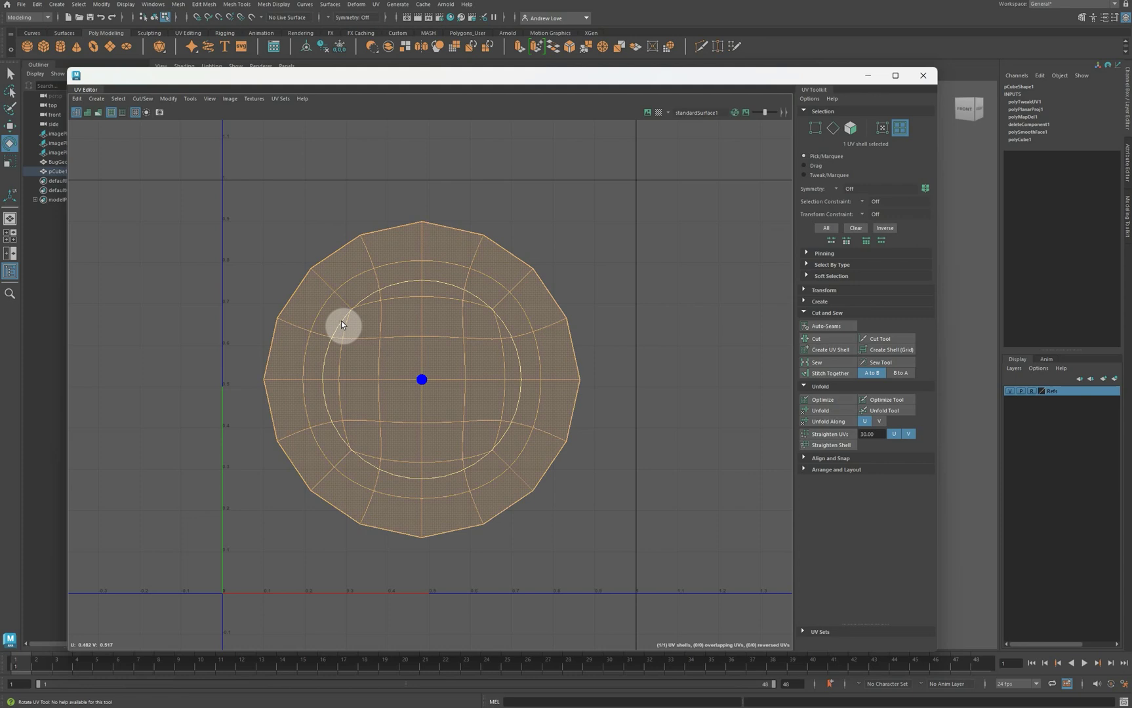
key("w")
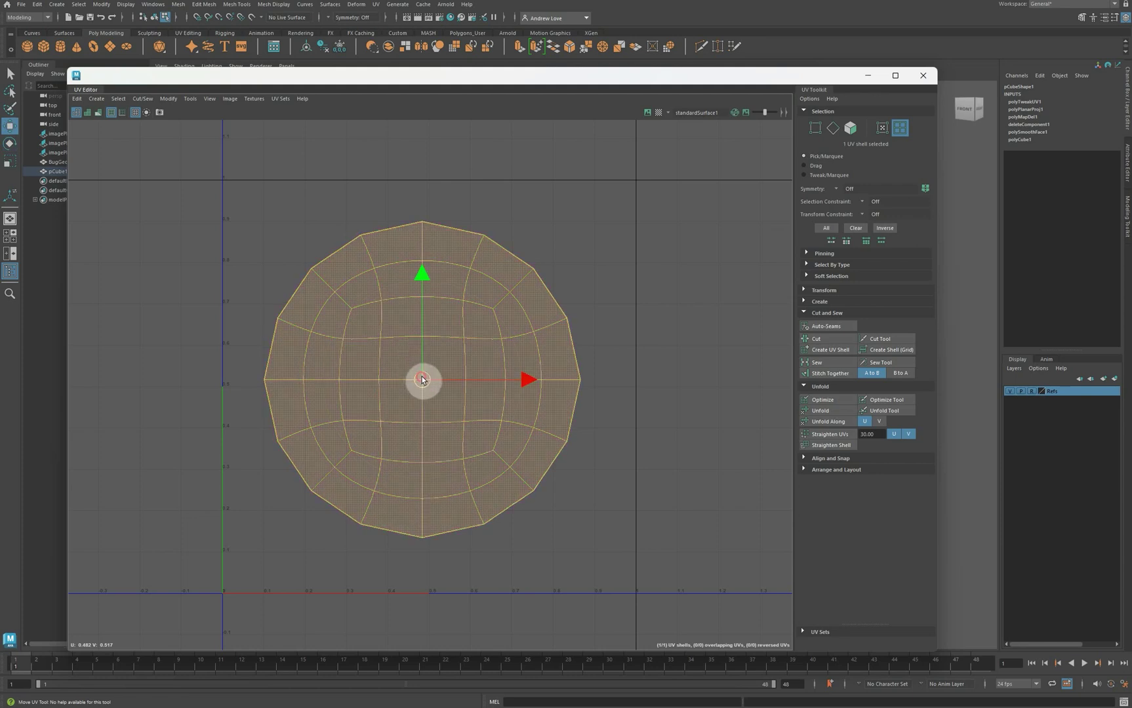
left_click_drag(422, 380, 430, 386)
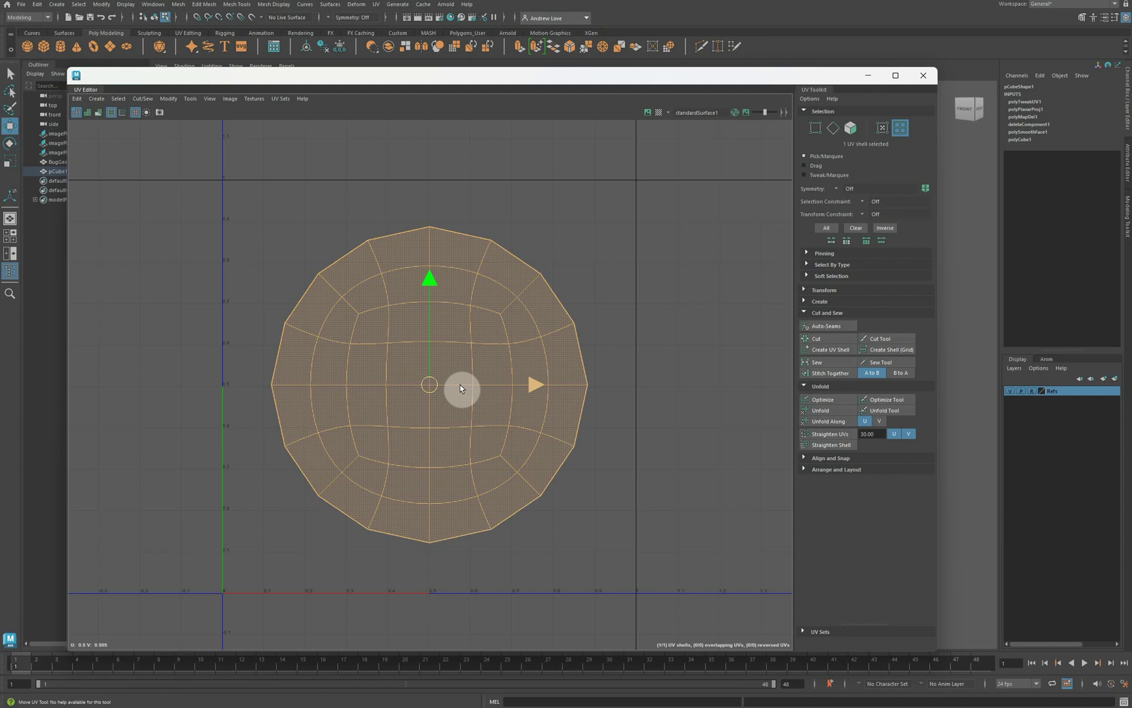
left_click(581, 537)
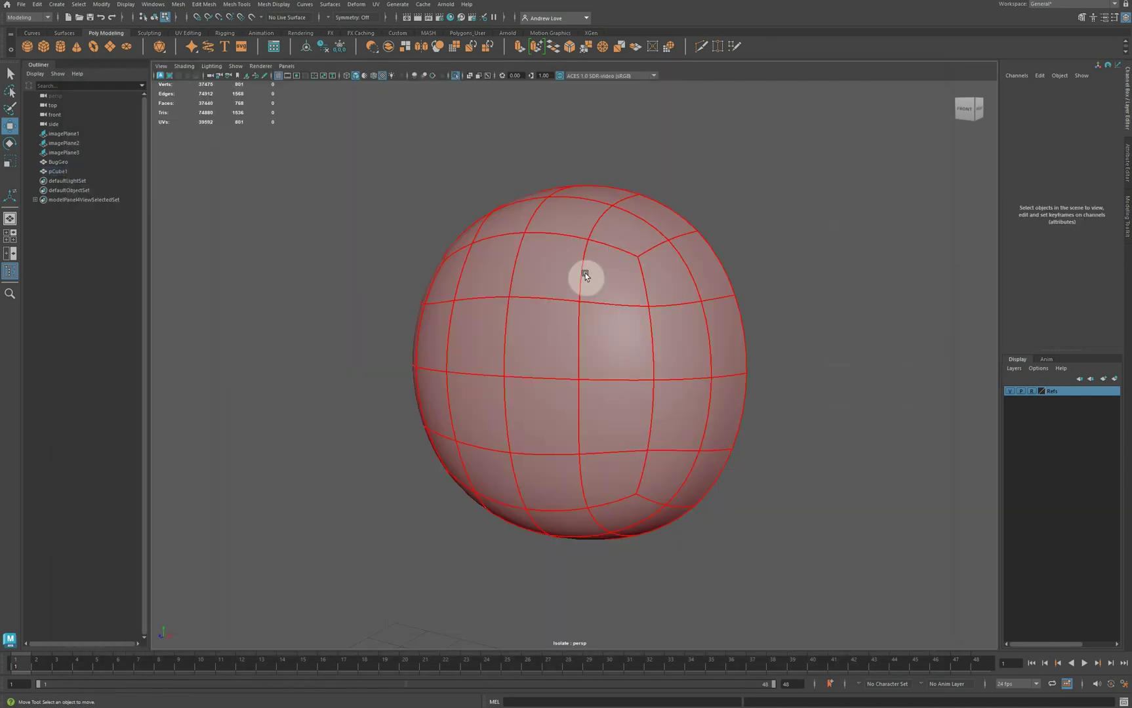
Select the eyeball and exit isolation to view the whole head.
right_click_drag(586, 273, 615, 254)
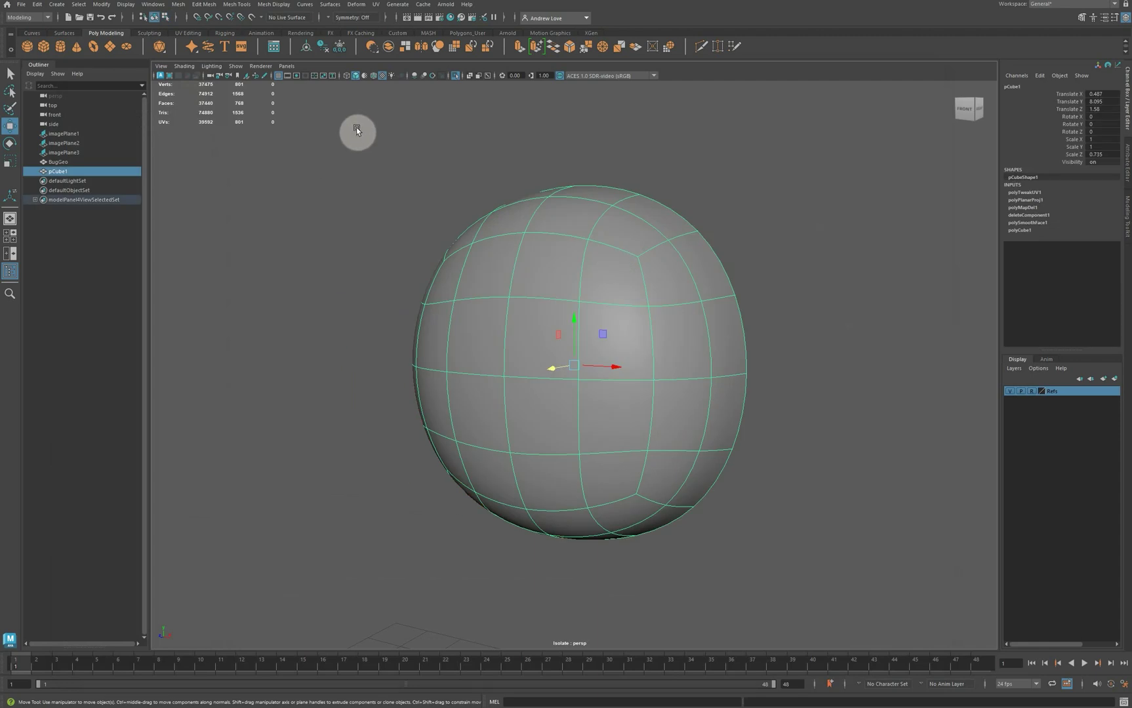
left_click(234, 65)
mouse_move(291, 82)
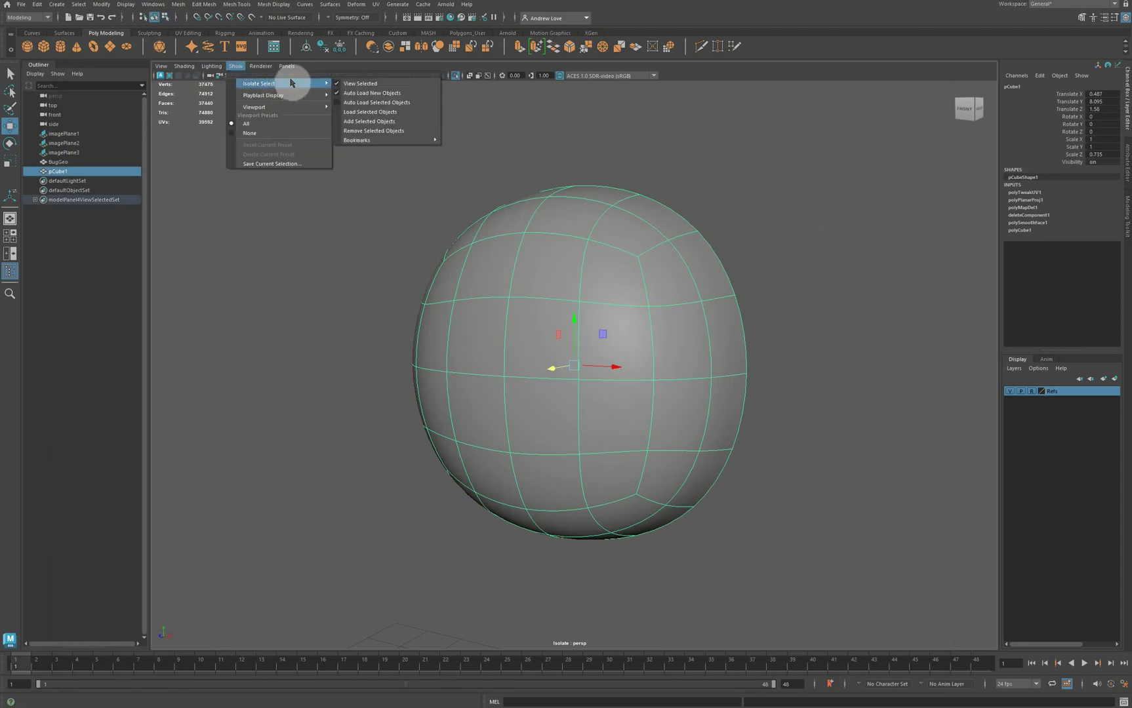
left_click(352, 83)
right_click_drag(355, 184, 341, 240, "alt")
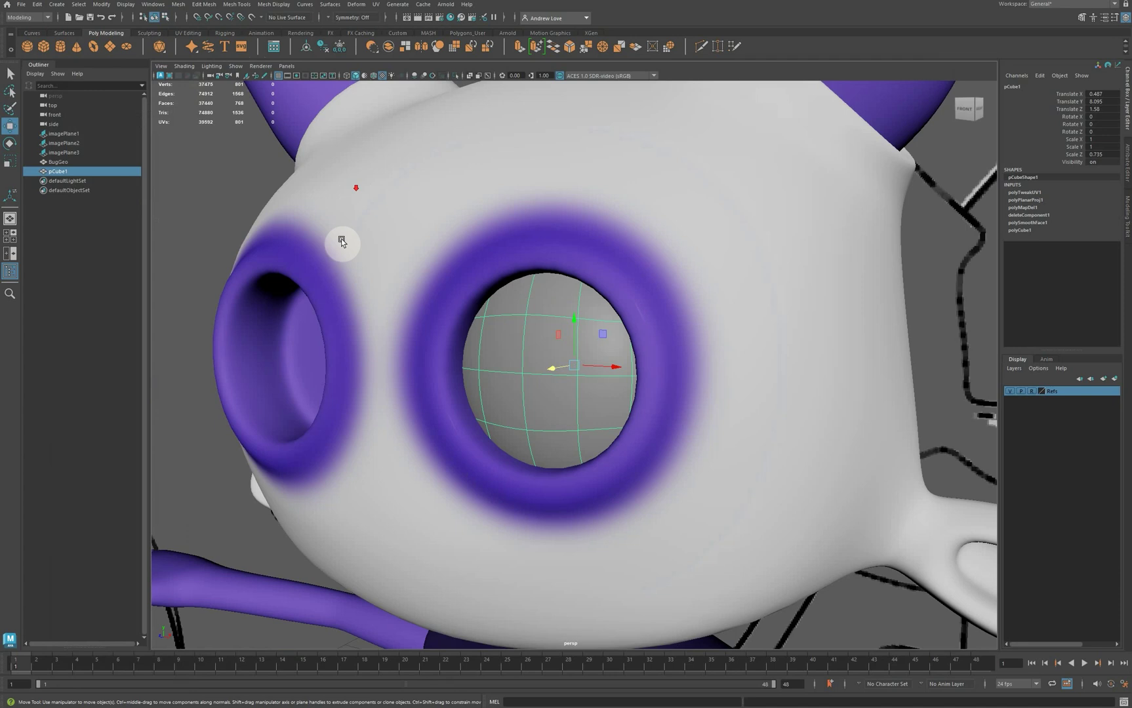
left_click_drag(386, 321, 415, 324, "alt")
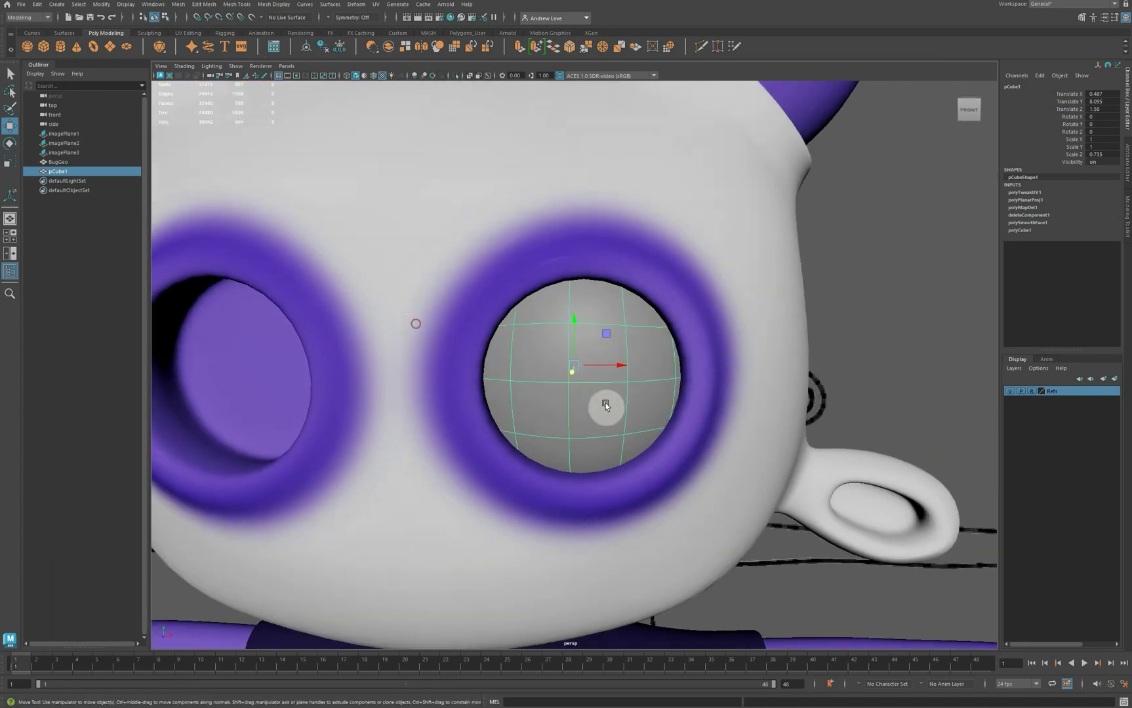
Select two top eyeball faces and check where they sit in the UV Editor.
right_click(578, 346)
right_click_drag(578, 347, 582, 374)
left_click(542, 306)
left_click(591, 307, "shift")
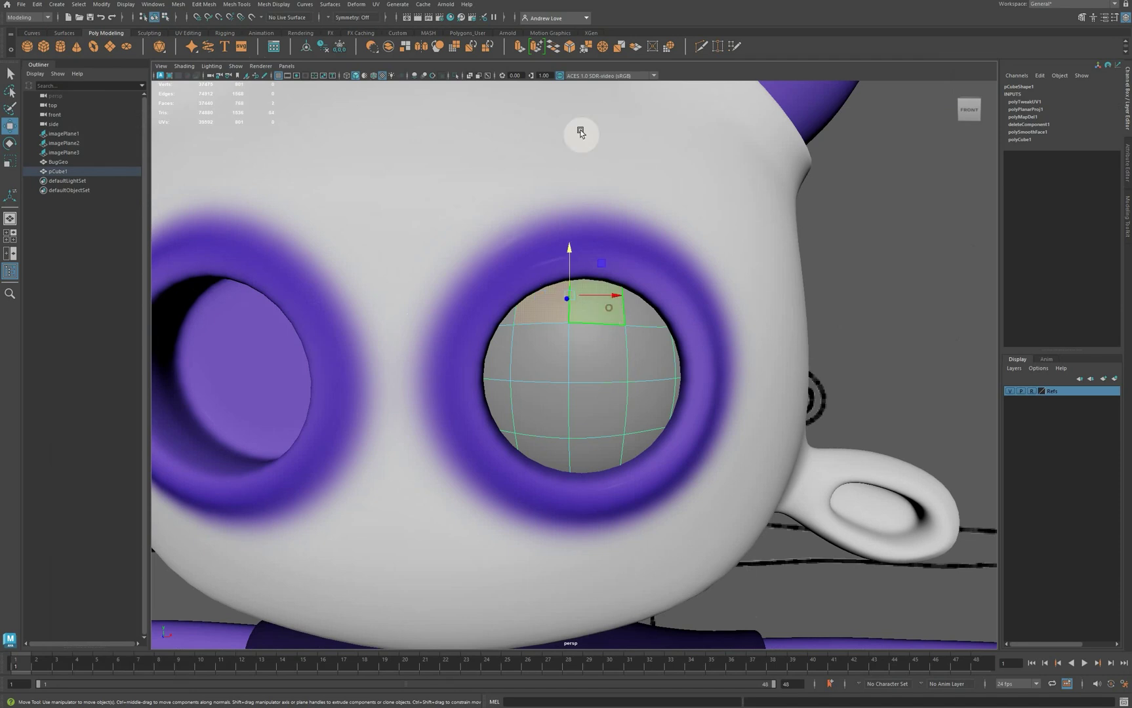
left_click(376, 4)
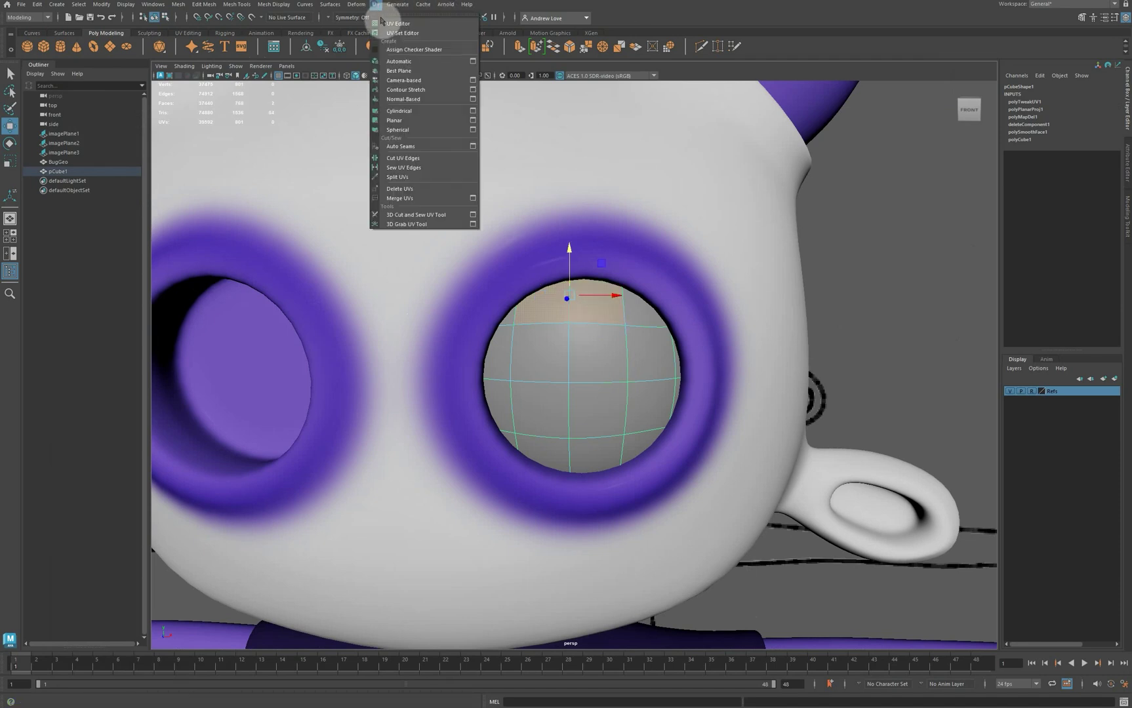
left_click(397, 23)
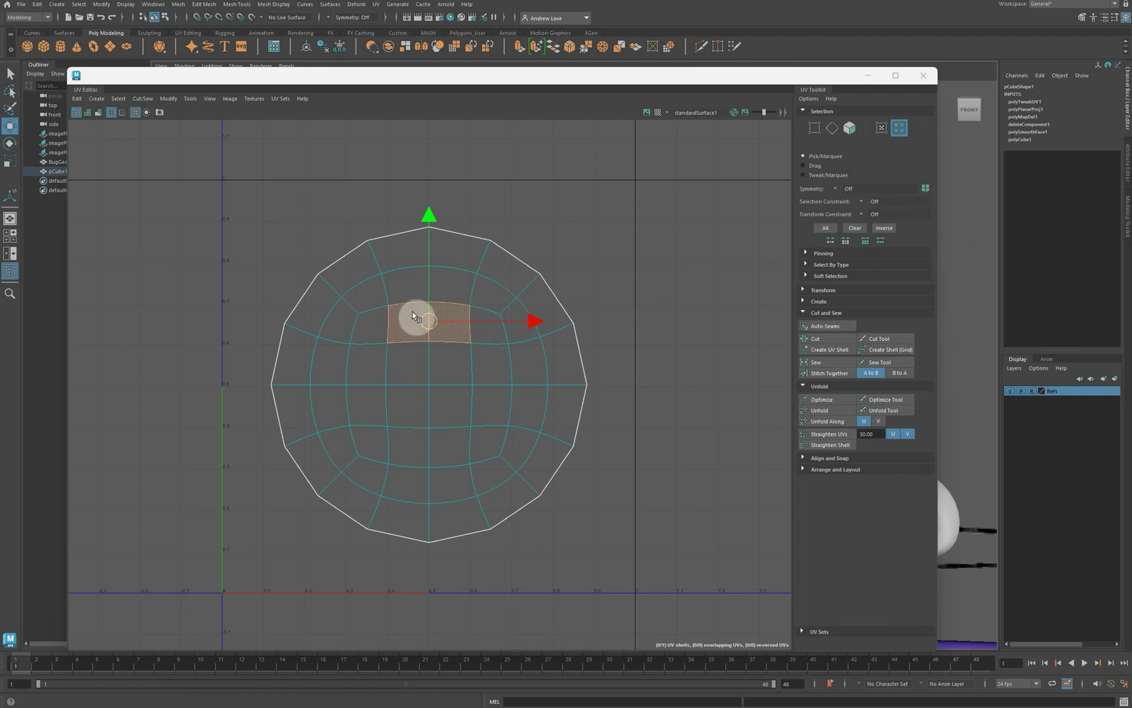
left_click(923, 75)
left_click(882, 246)
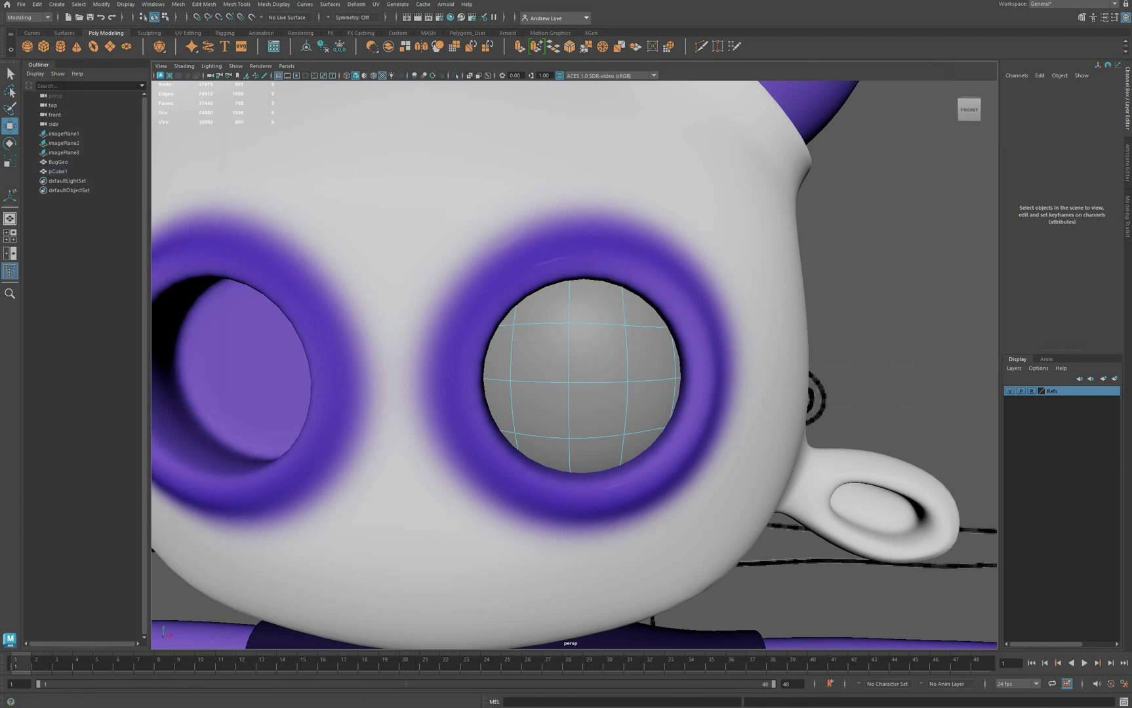
In Photoshop, create a 2048 × 2048 px Untitled-2 document and convert Background to Layer 0.
left_click(435, 650)
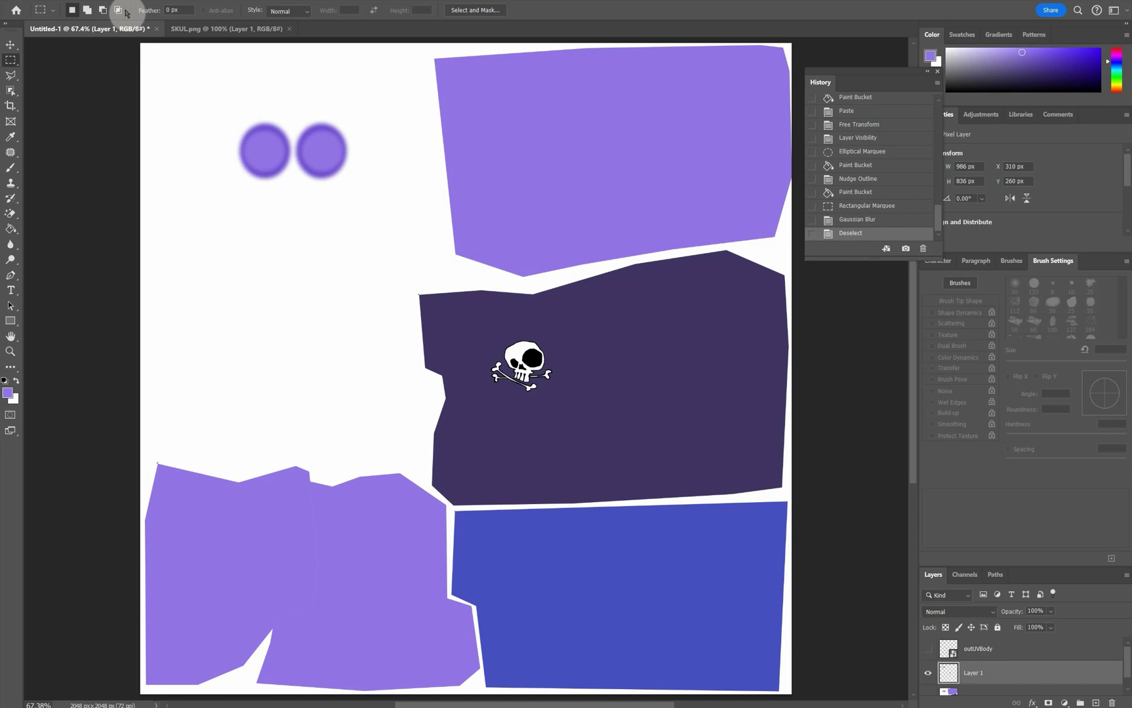
left_click(17, 2)
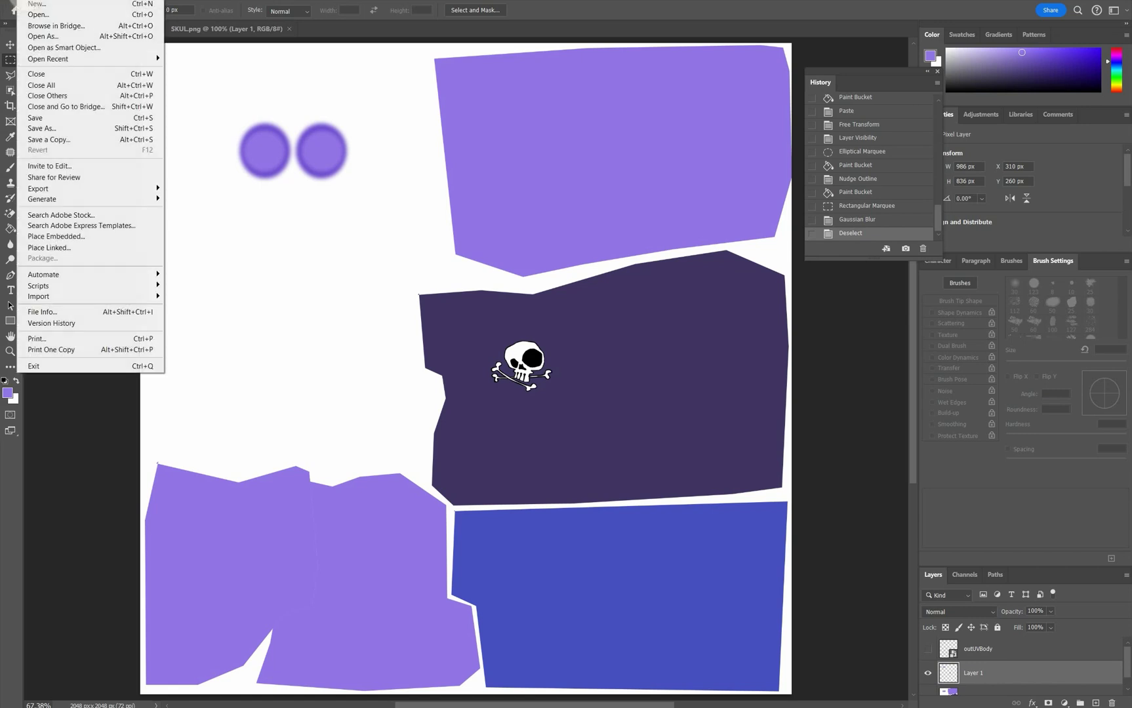
left_click(32, 4)
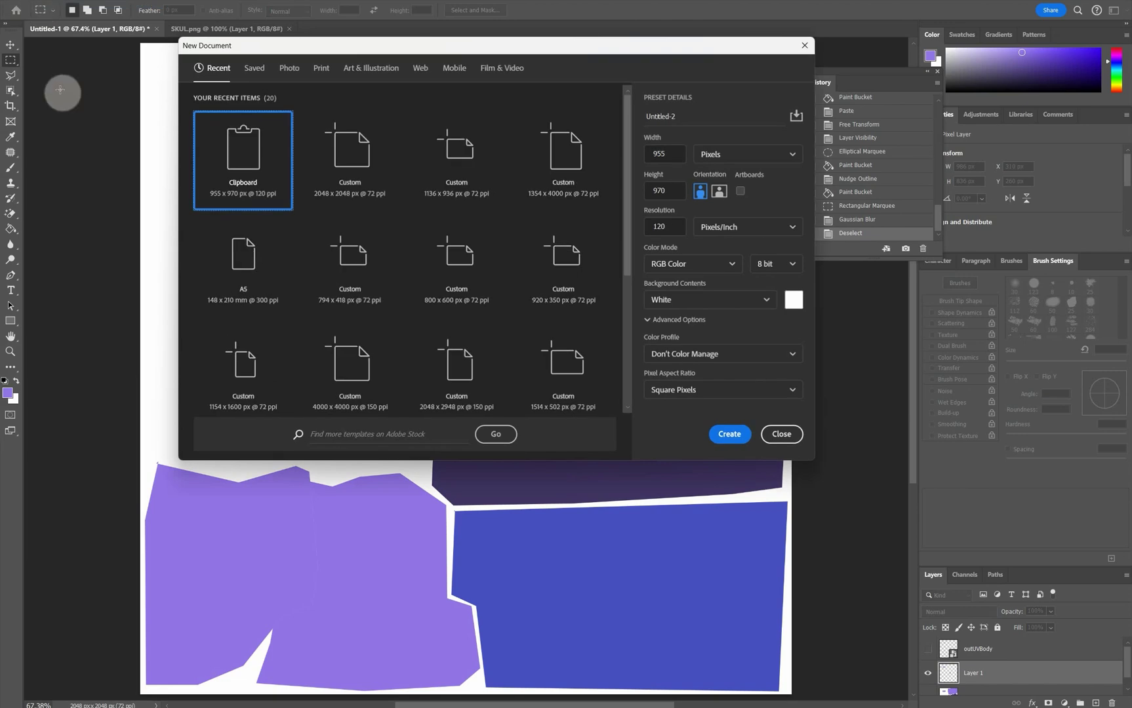
left_click(321, 169)
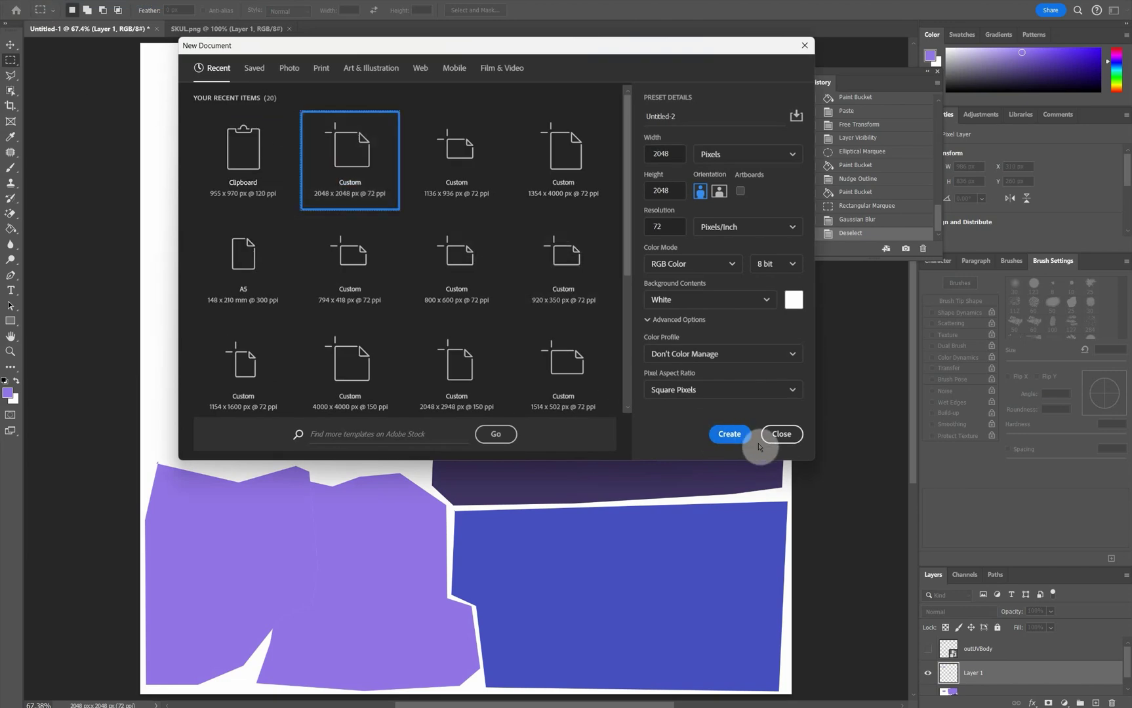
left_click(728, 434)
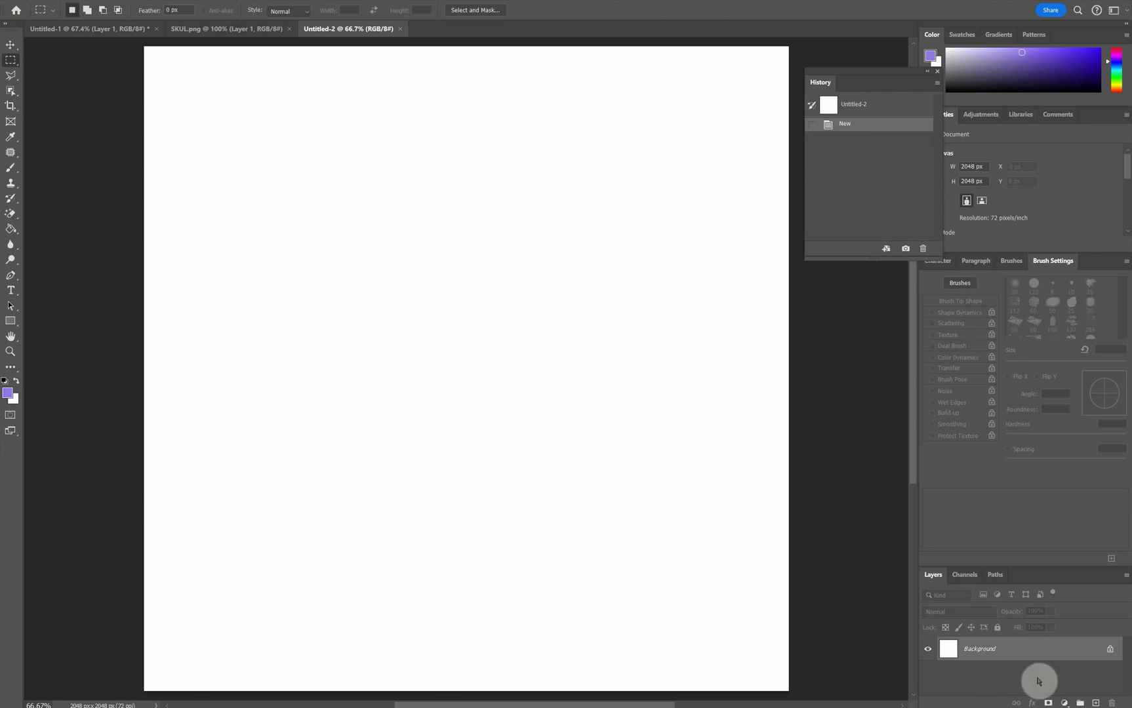
double_click(1044, 654)
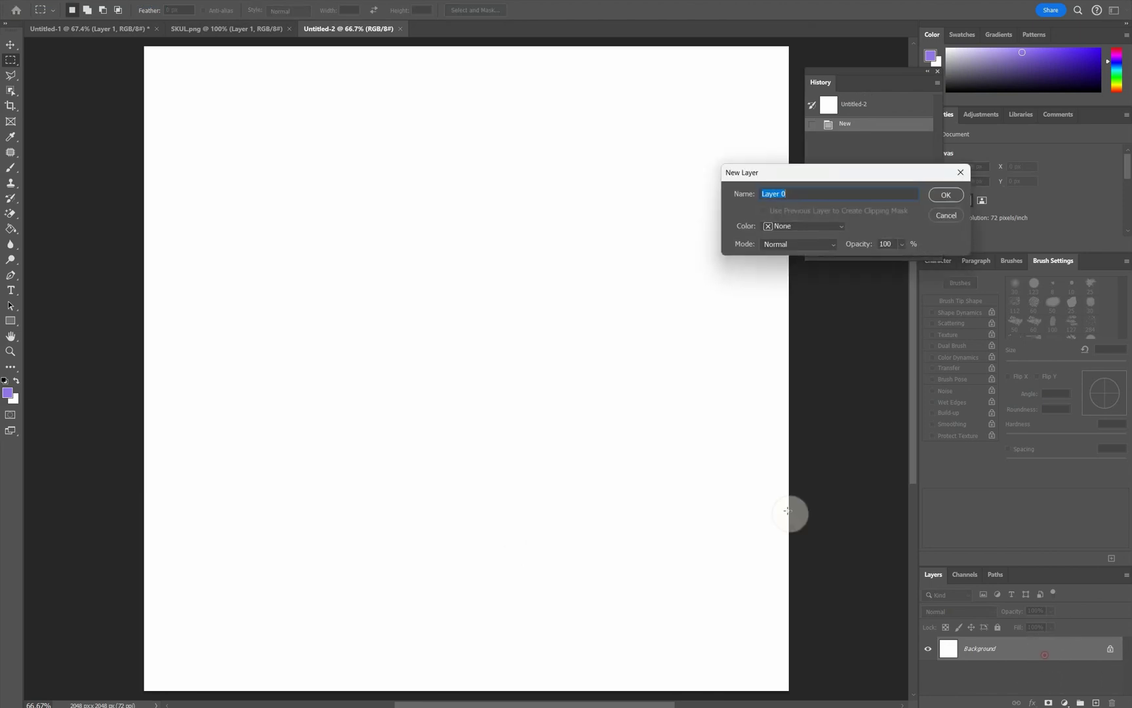
left_click(945, 196)
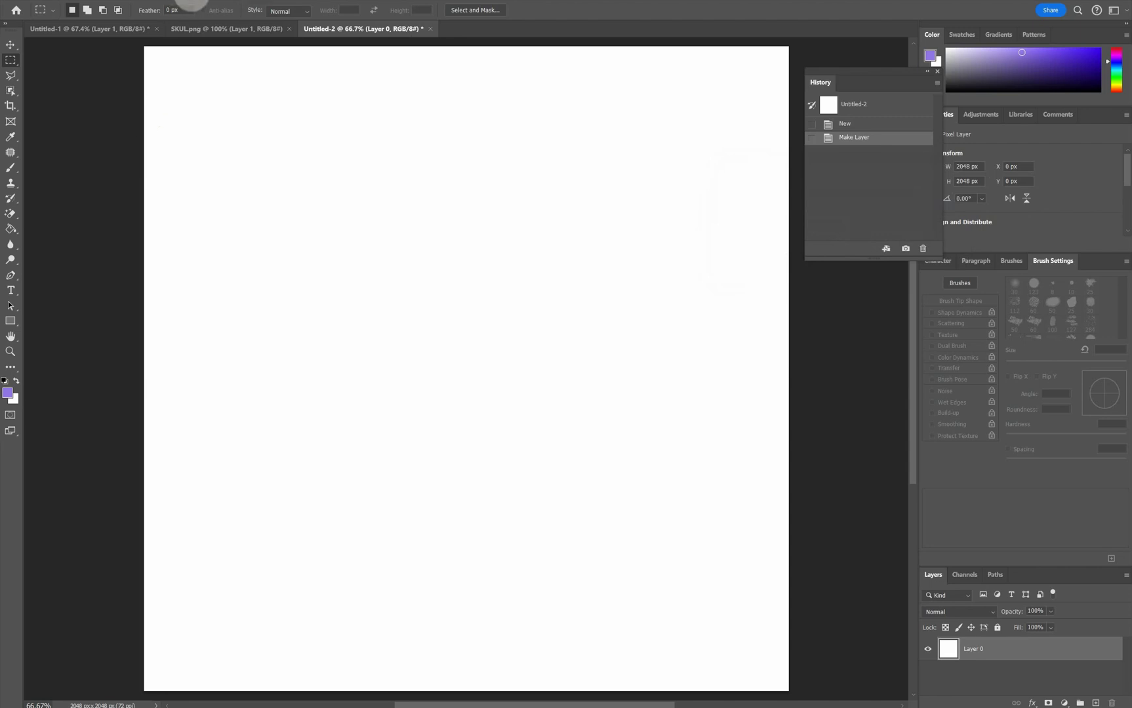
Add a 2-column, 2-row guide layout with both gutters set to 0.
left_click(191, 3)
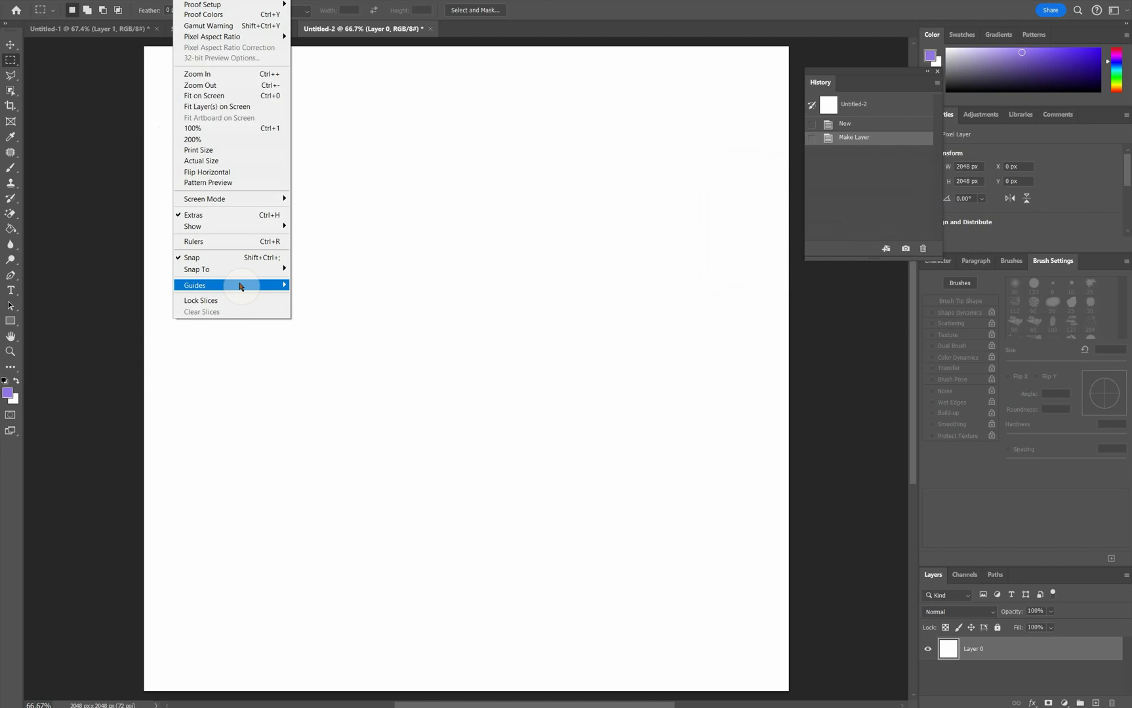
mouse_move(240, 286)
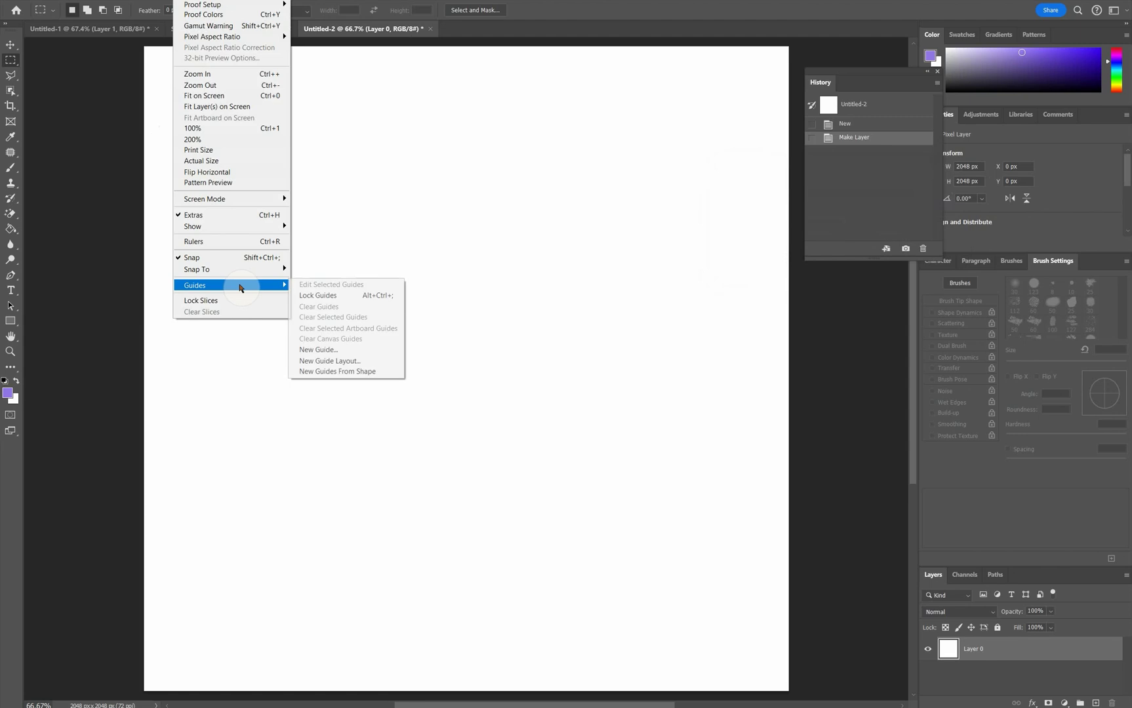
left_click(330, 361)
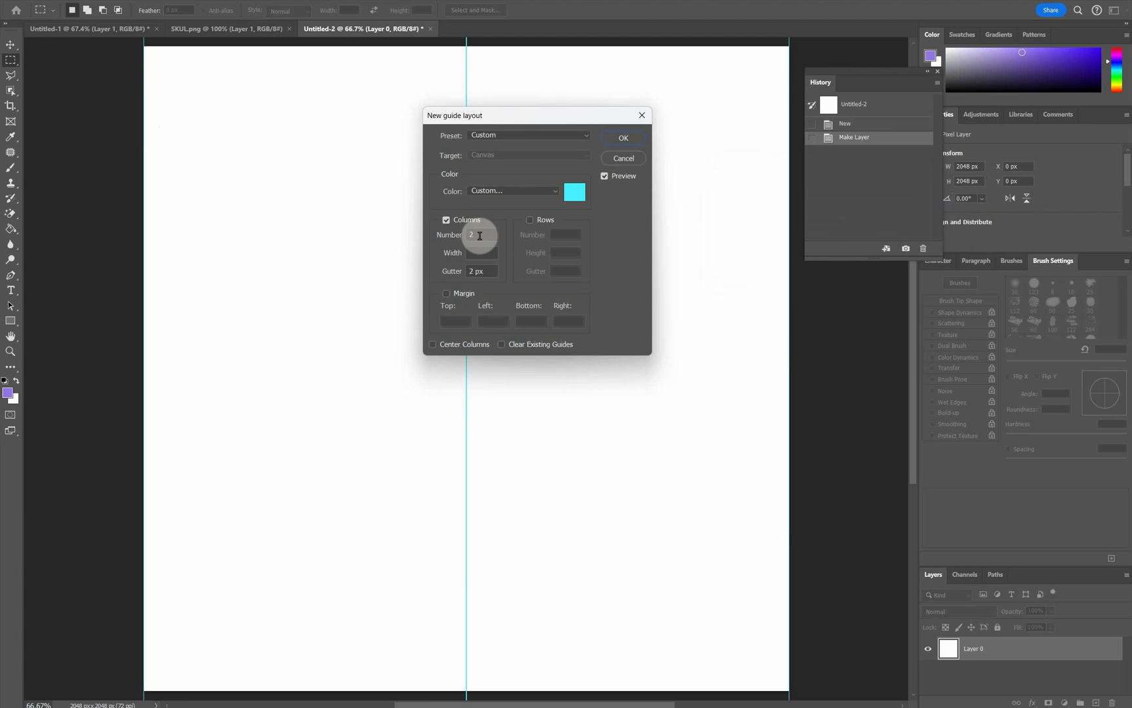
left_click(530, 220)
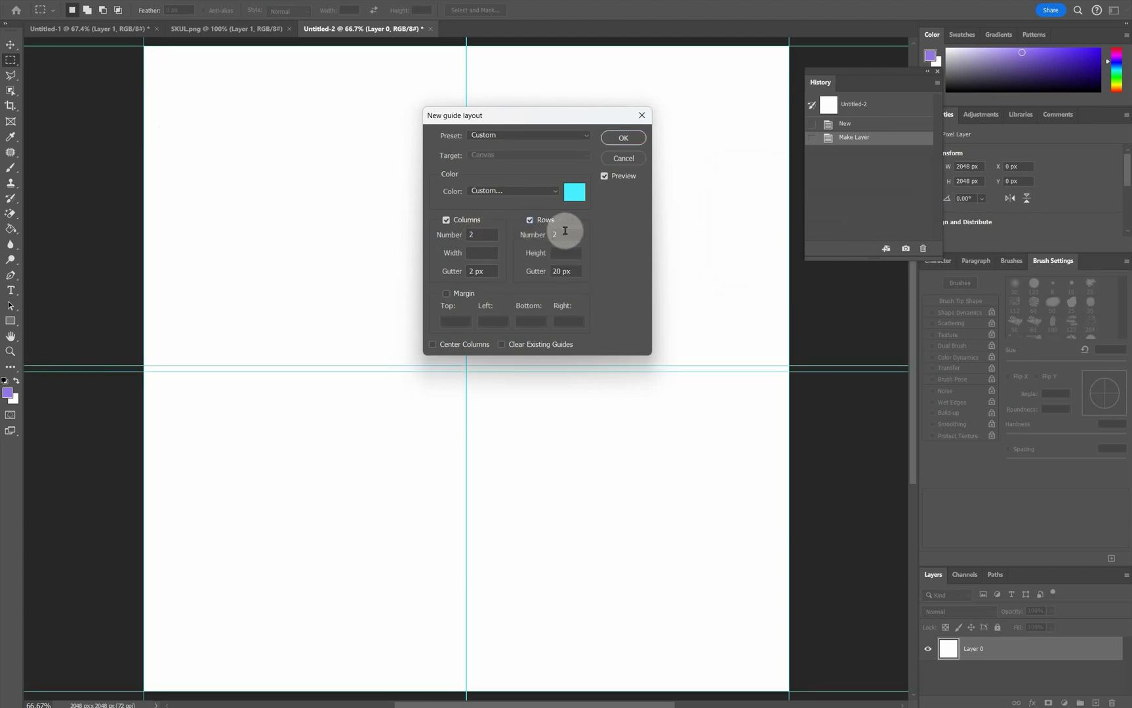
left_click_drag(581, 269, 536, 272)
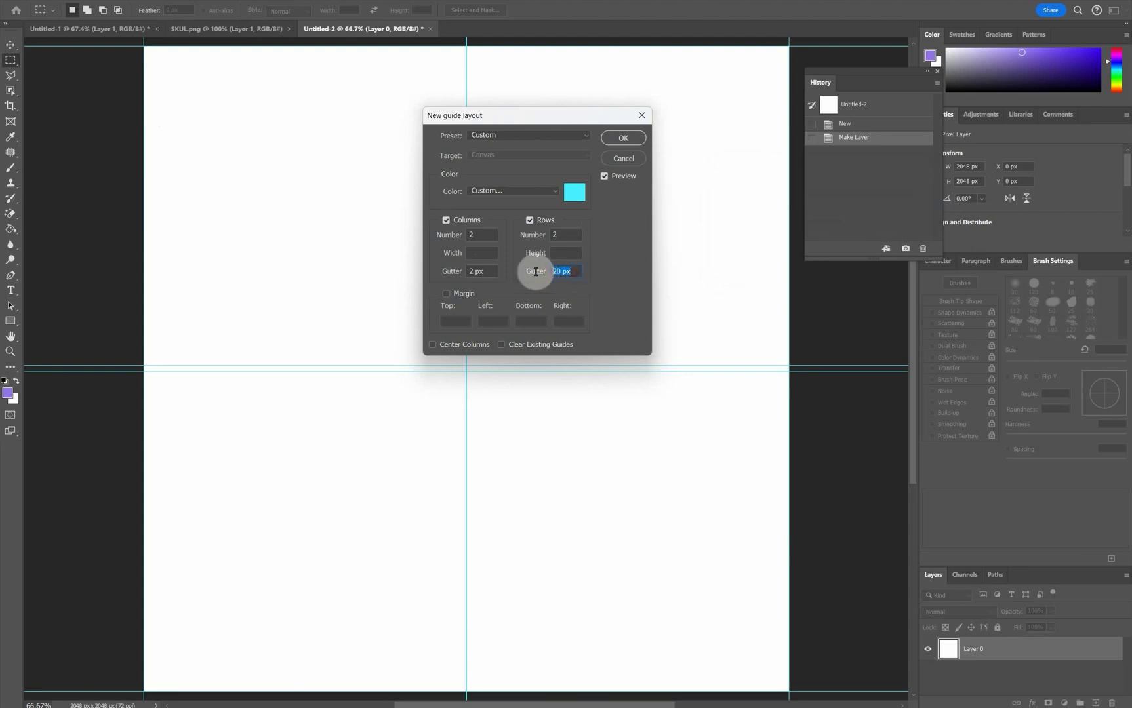
type("0")
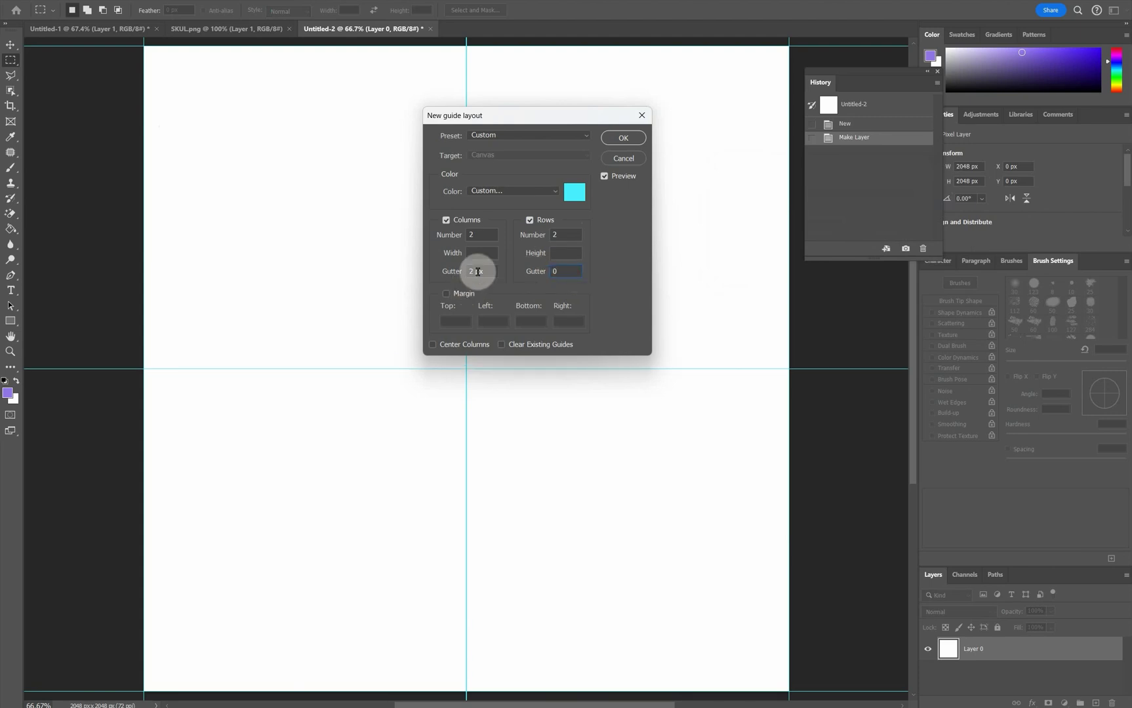
left_click_drag(479, 272, 462, 271)
type("0")
key("Return")
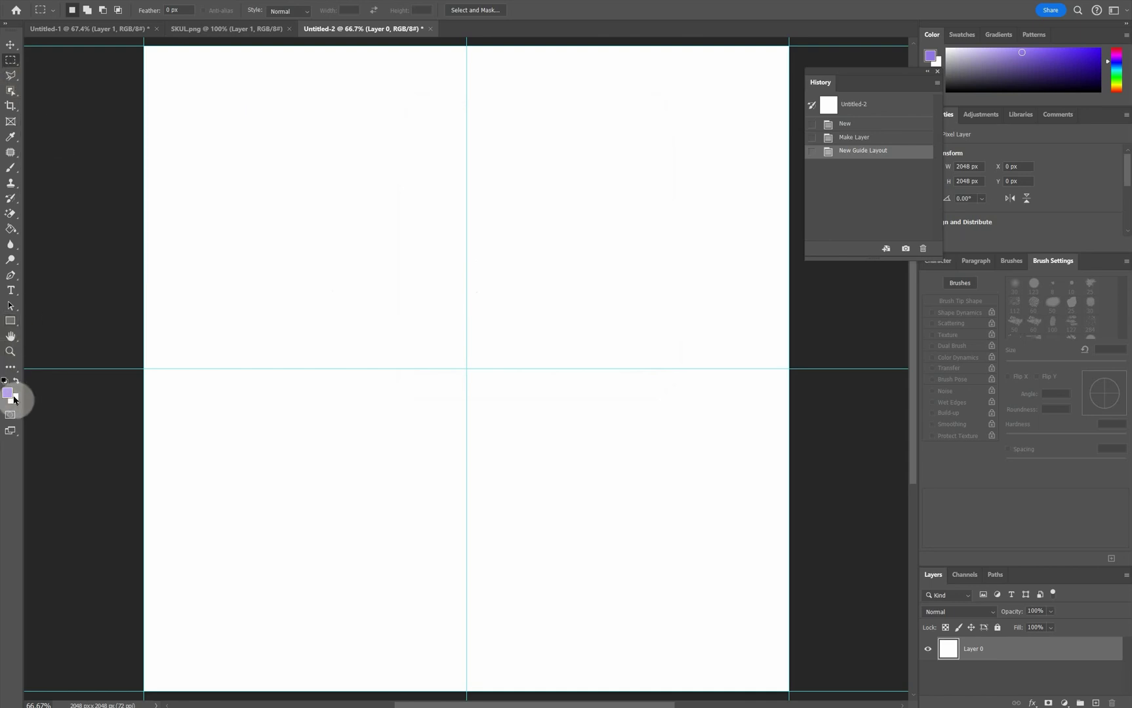
Draw a circular elliptical-marquee selection at the centre of the canvas.
right_click(11, 59)
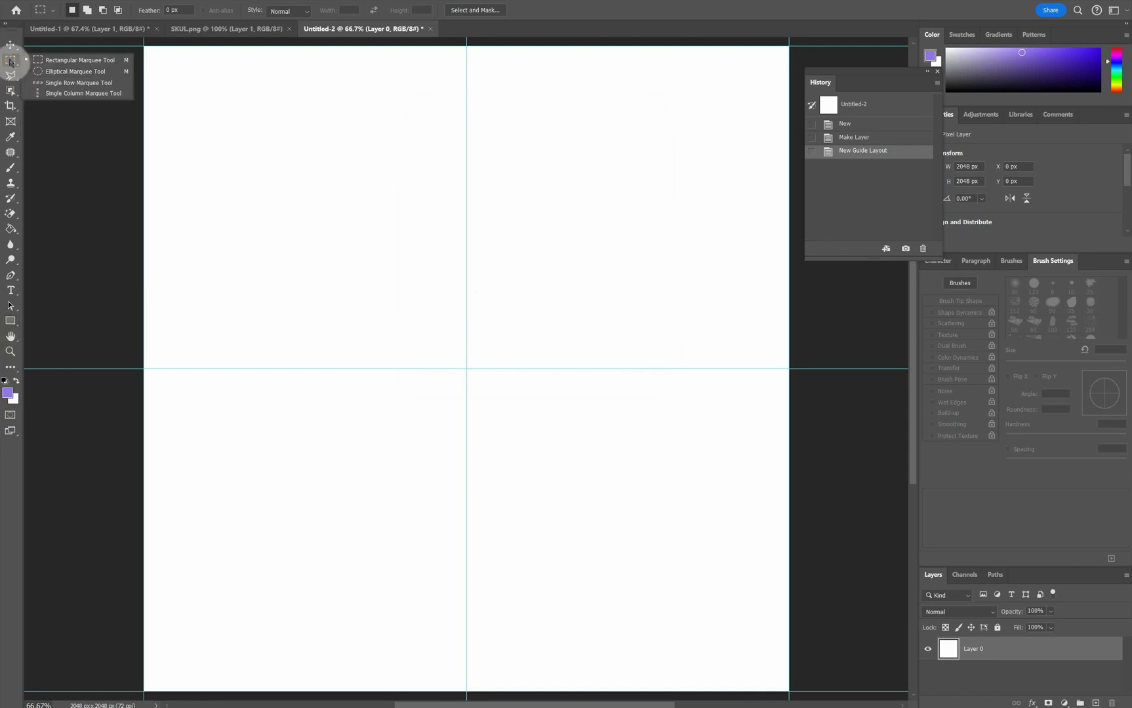
left_click(56, 72)
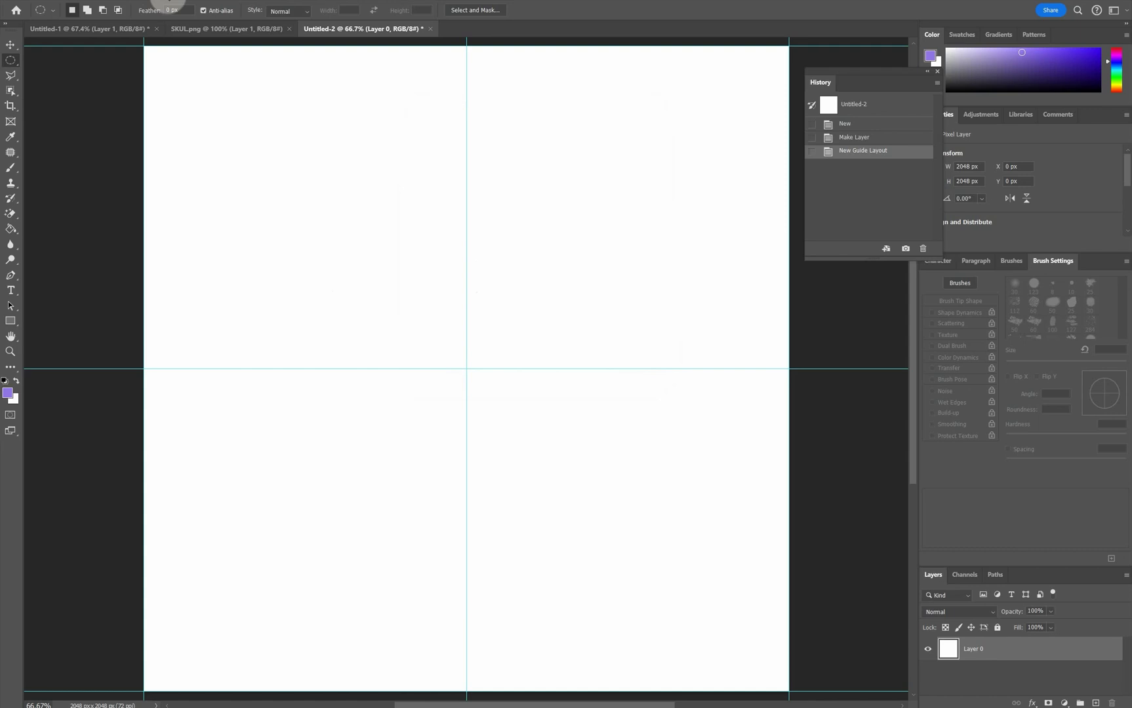
left_click(182, 0)
mouse_move(237, 287)
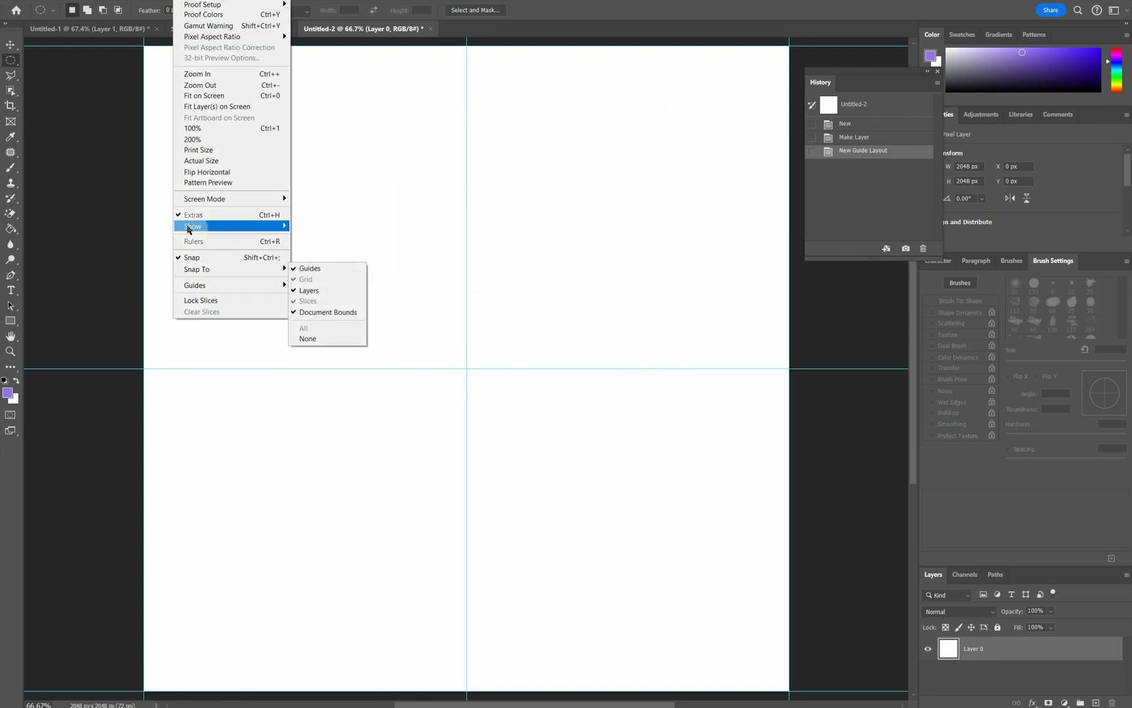
left_click(97, 197)
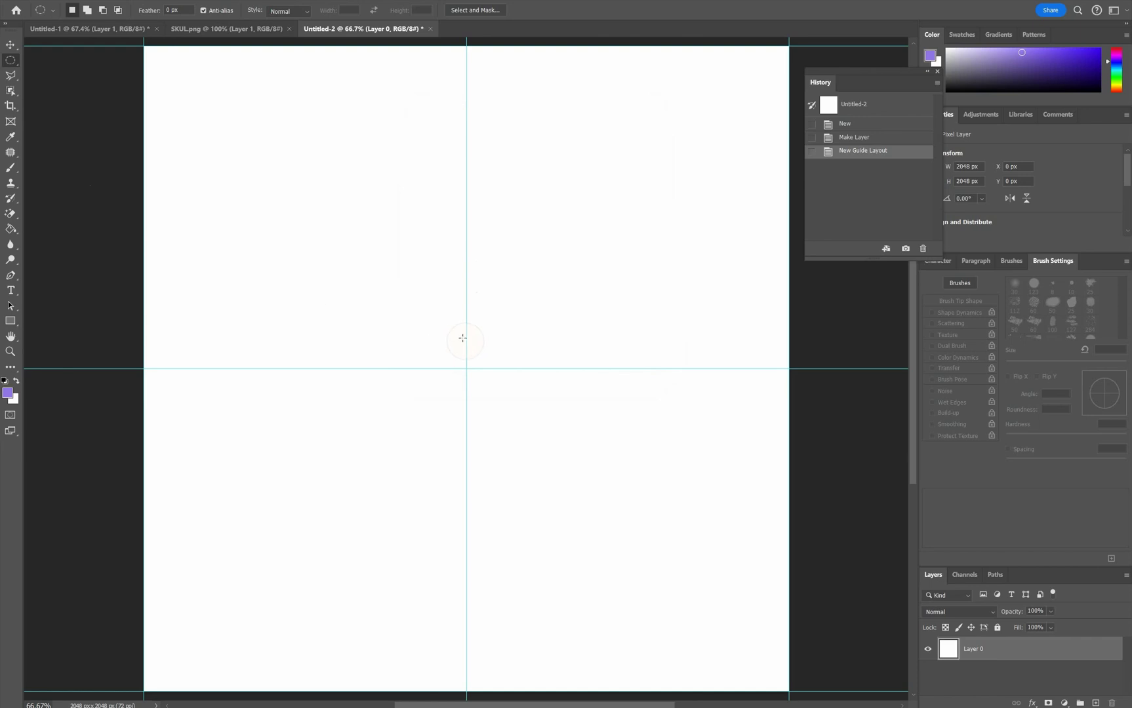
left_click_drag(430, 333, 507, 409)
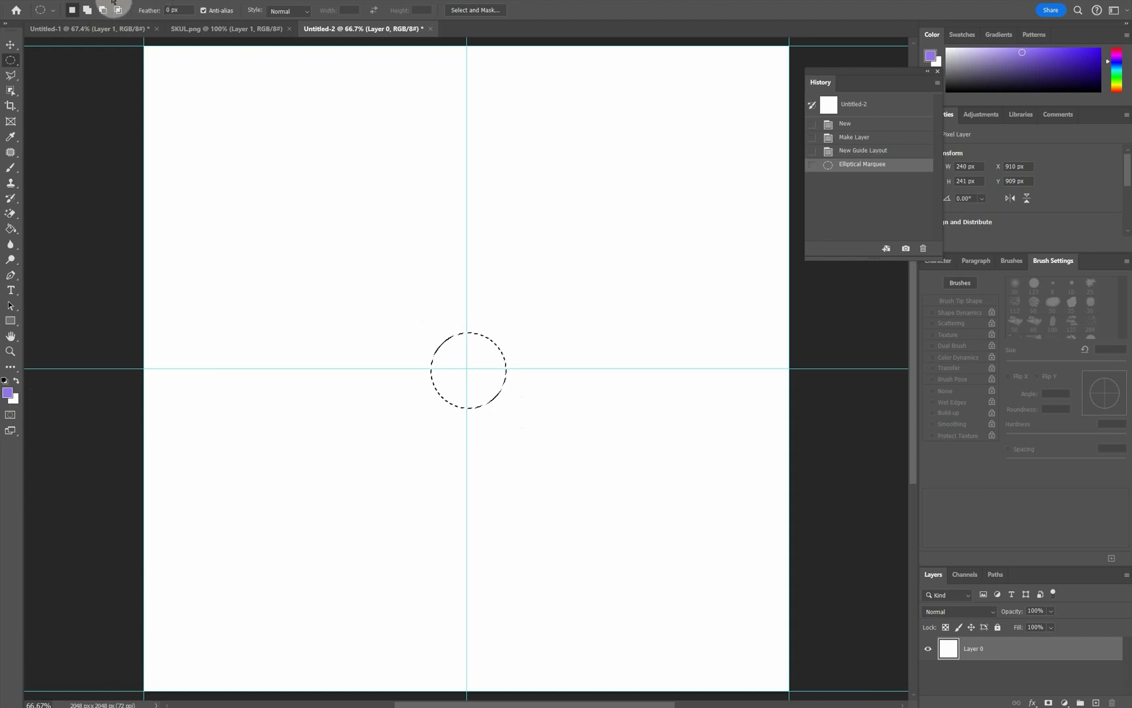
Invert the selection and fill everything outside the circle with black.
left_click(135, 3)
left_click(161, 38)
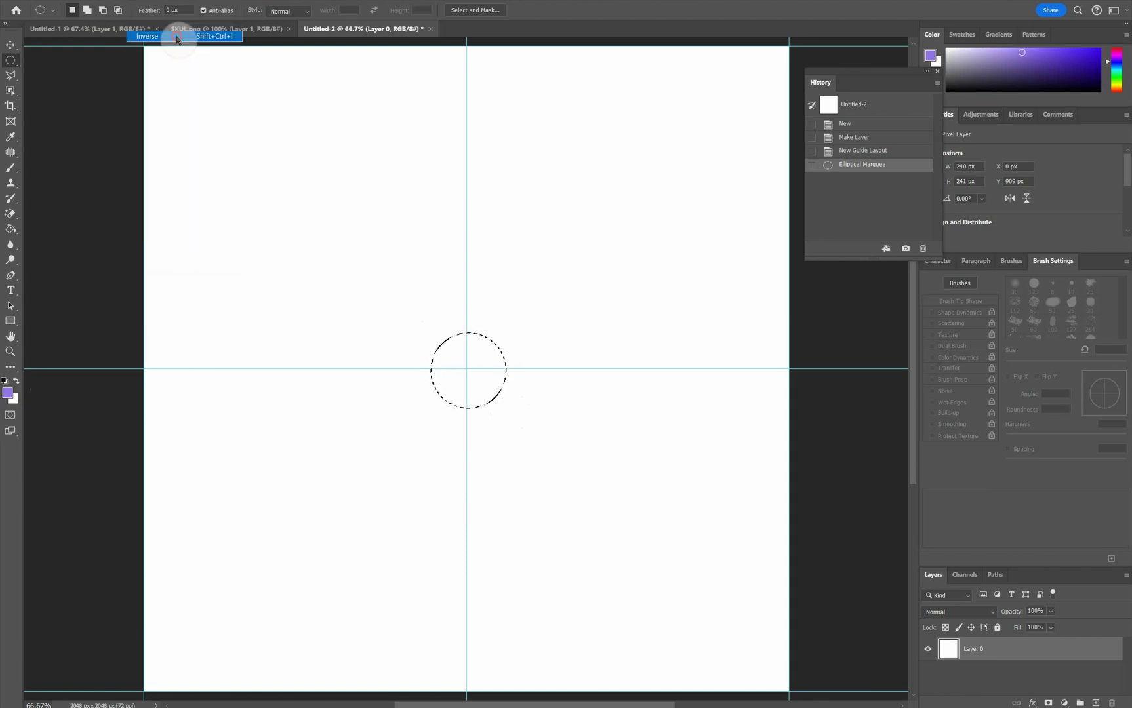
left_click(10, 392)
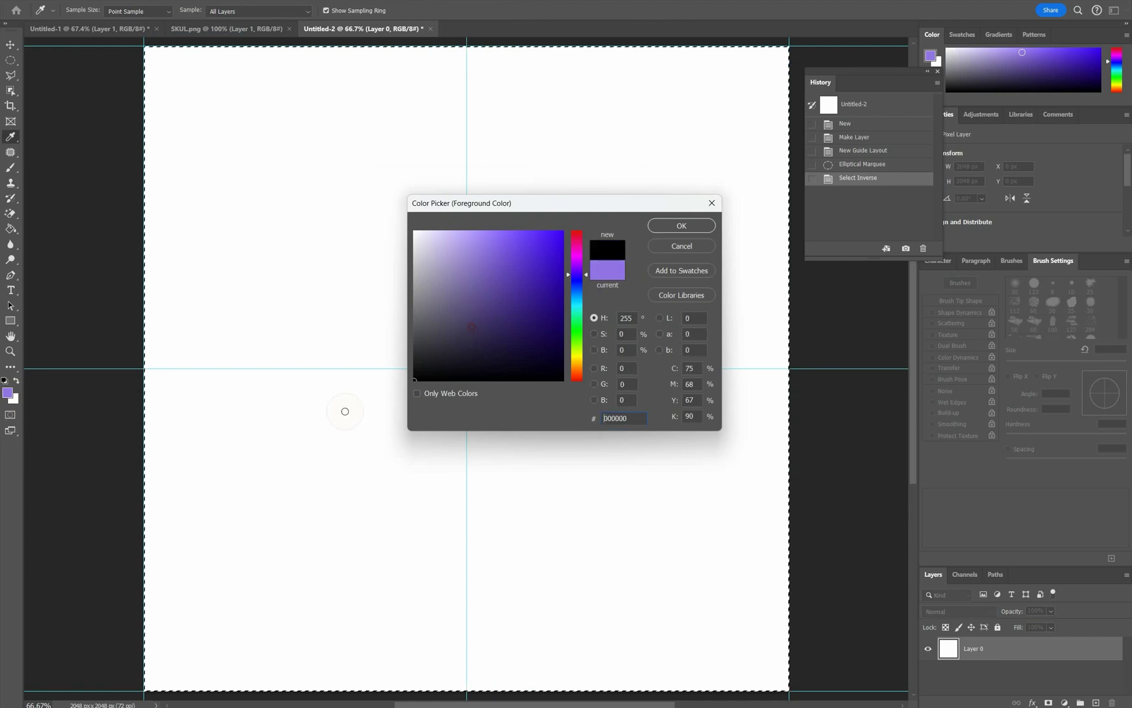
left_click(686, 226)
left_click(11, 229)
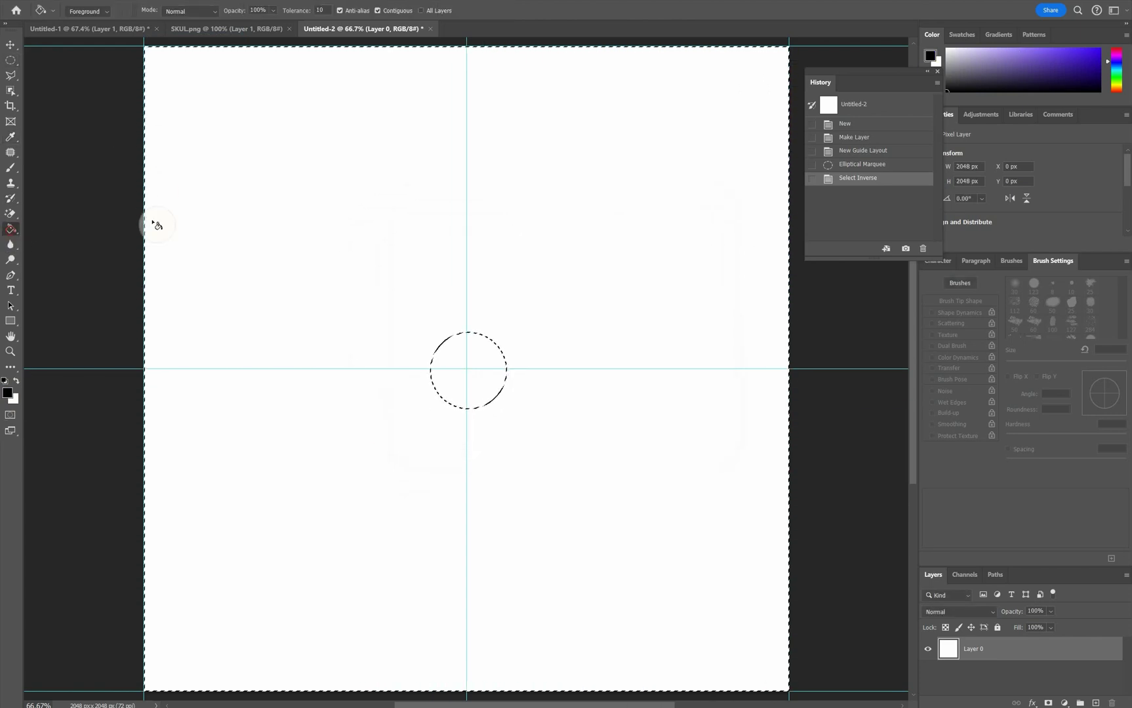
left_click(167, 246)
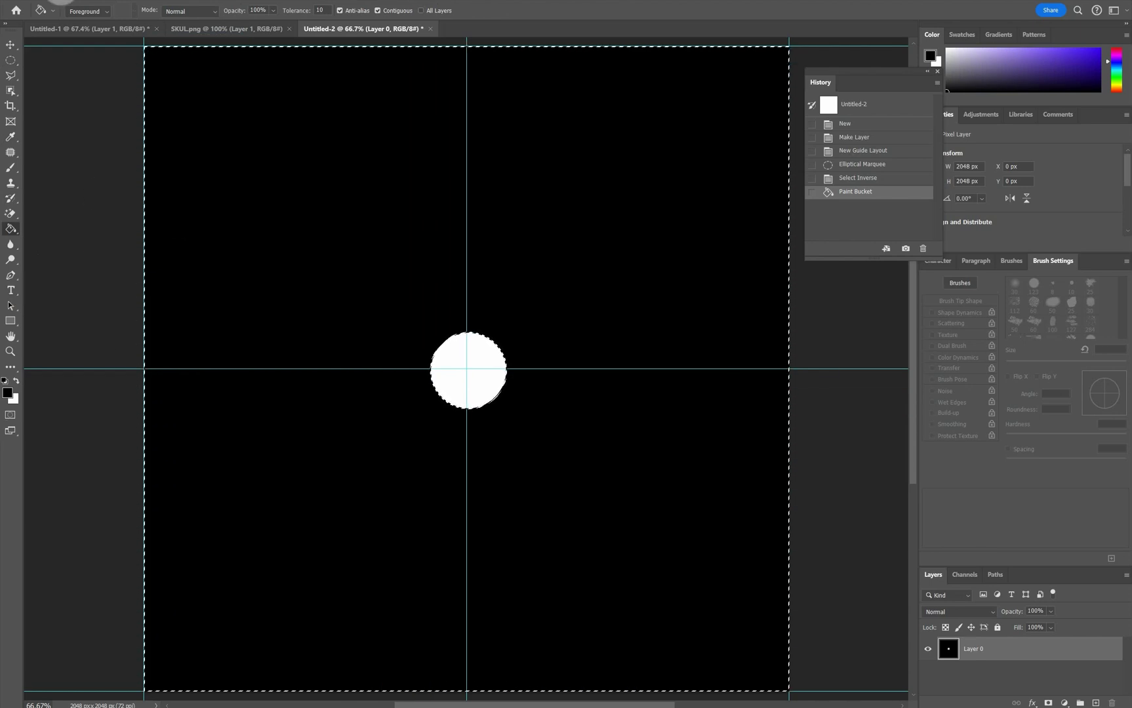
Invert back to the circle and start picking a purple foreground colour.
left_click(144, 3)
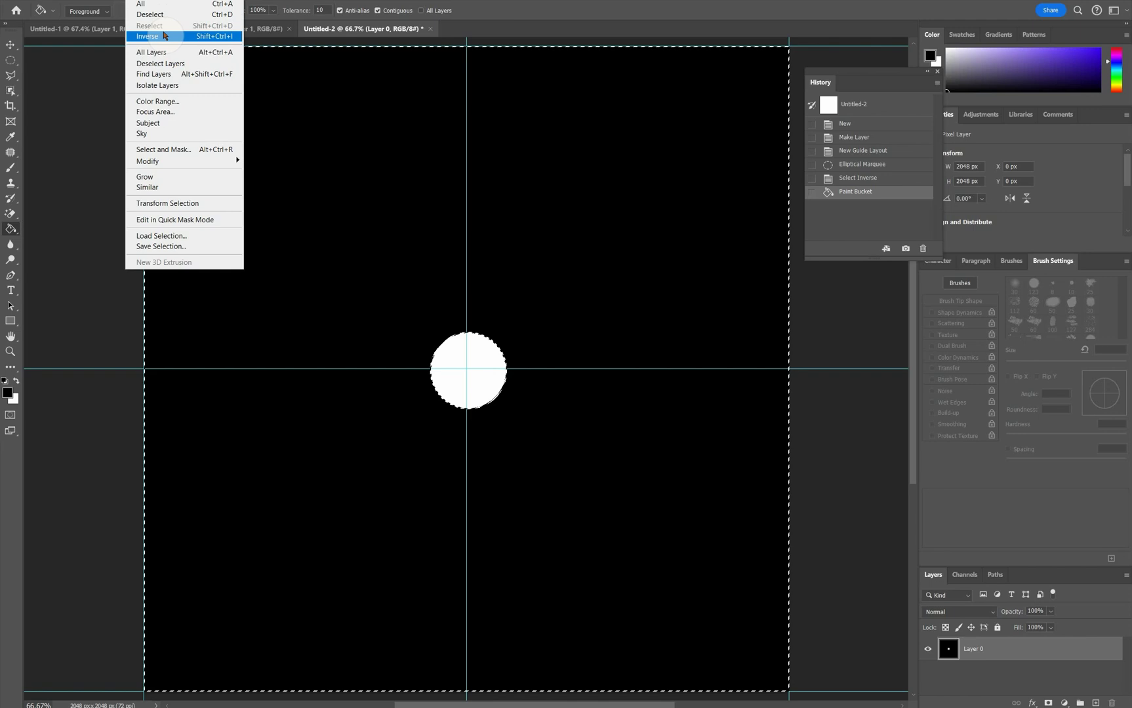
left_click(158, 36)
left_click(6, 394)
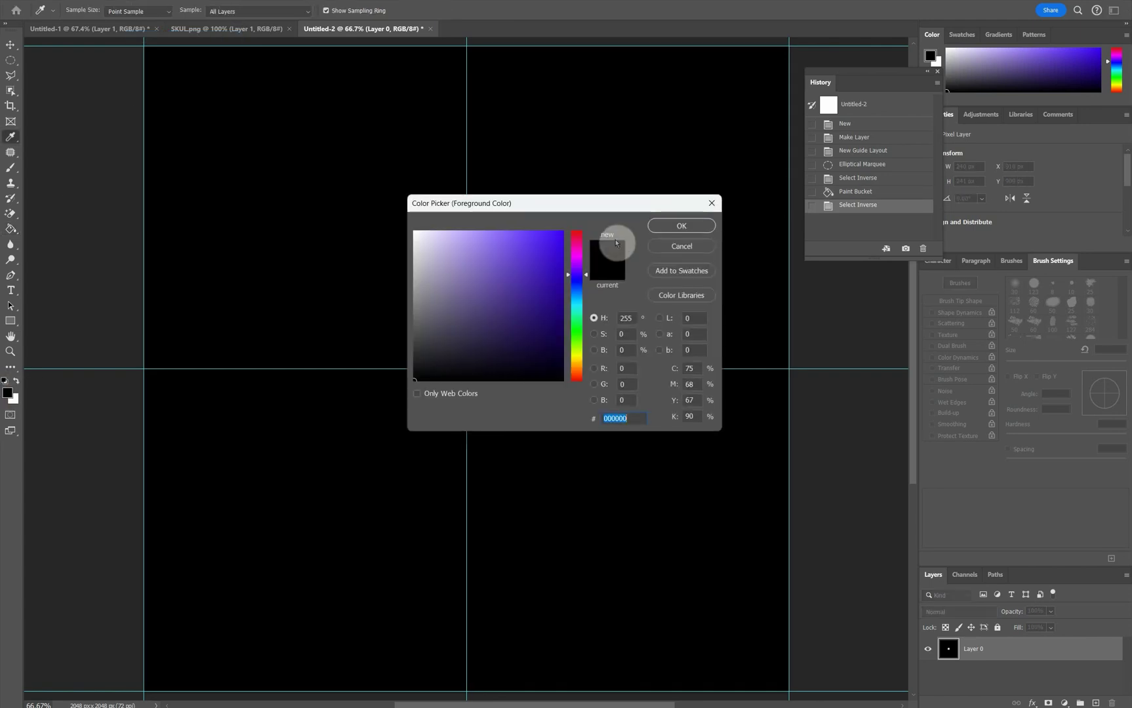
left_click(504, 233)
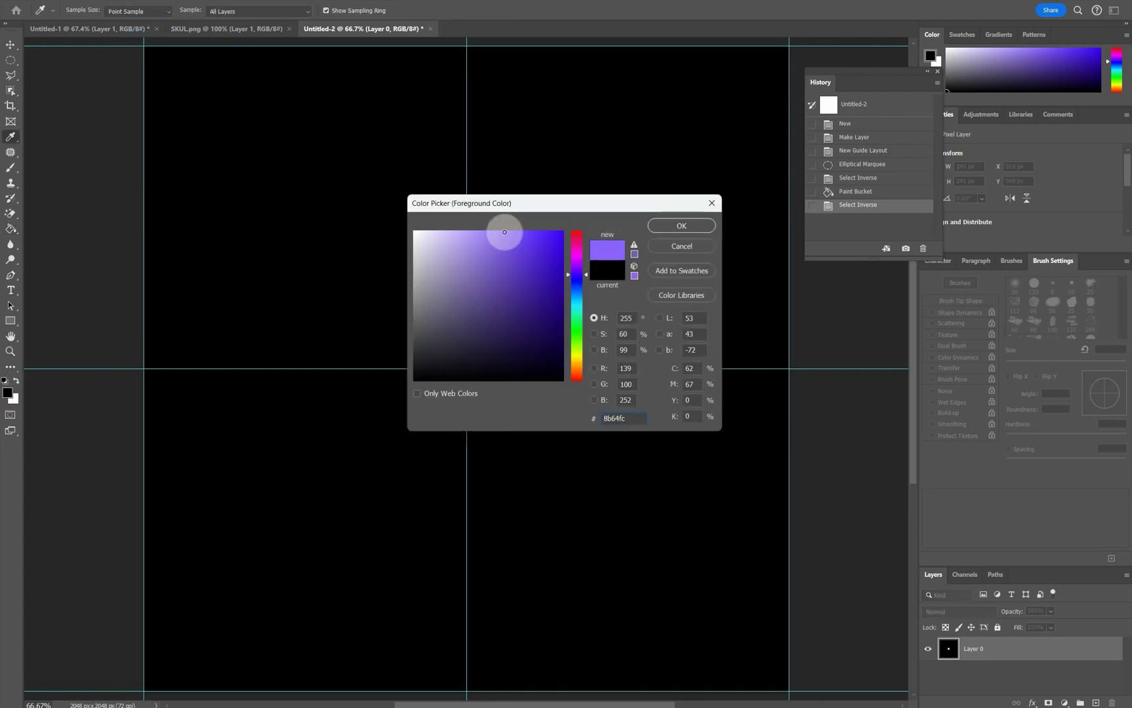
Fill the centre circle with a slightly deeper purple.
mouse_move(510, 232)
left_mouse_down()
mouse_move(518, 241)
mouse_move(506, 243)
left_mouse_up()
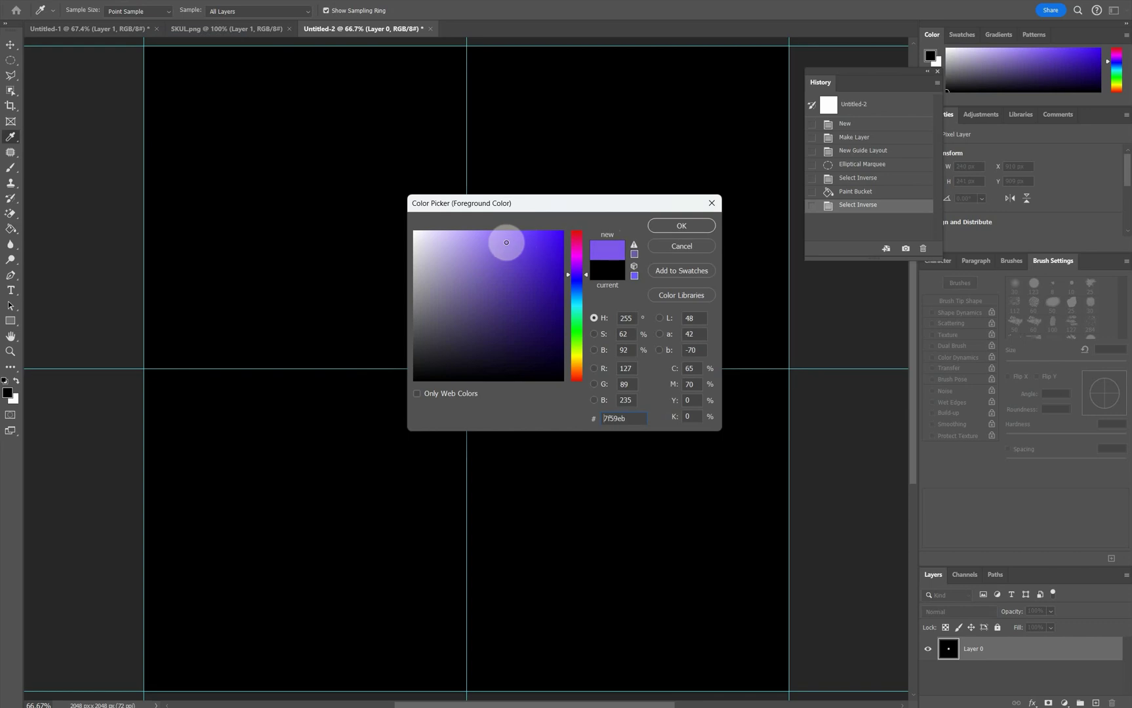
left_click(682, 225)
left_click(458, 358)
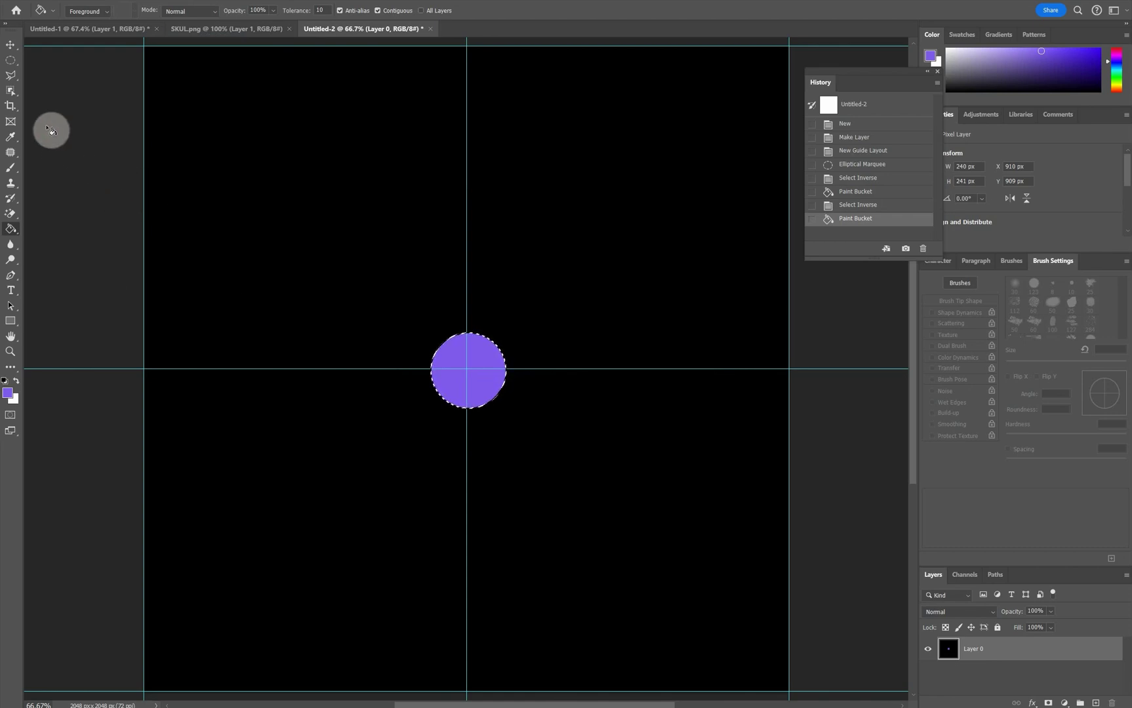
Deselect, zoom in, and select a small oval on the circle's upper left.
left_click(15, 63)
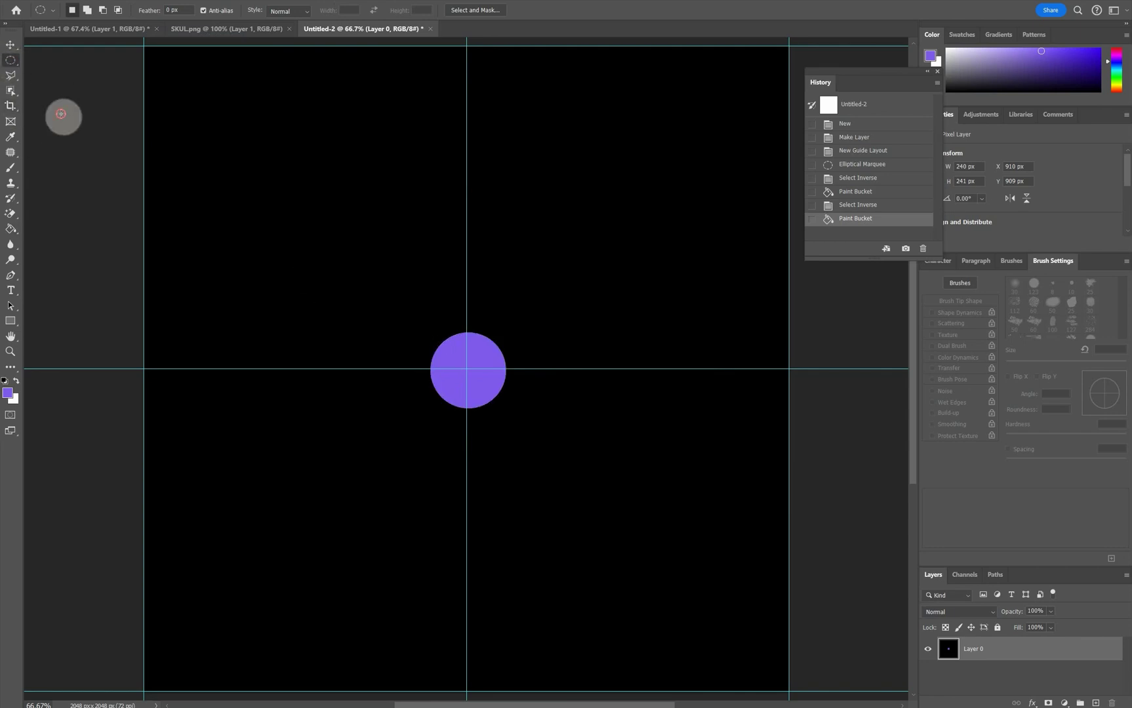
left_click(201, 197)
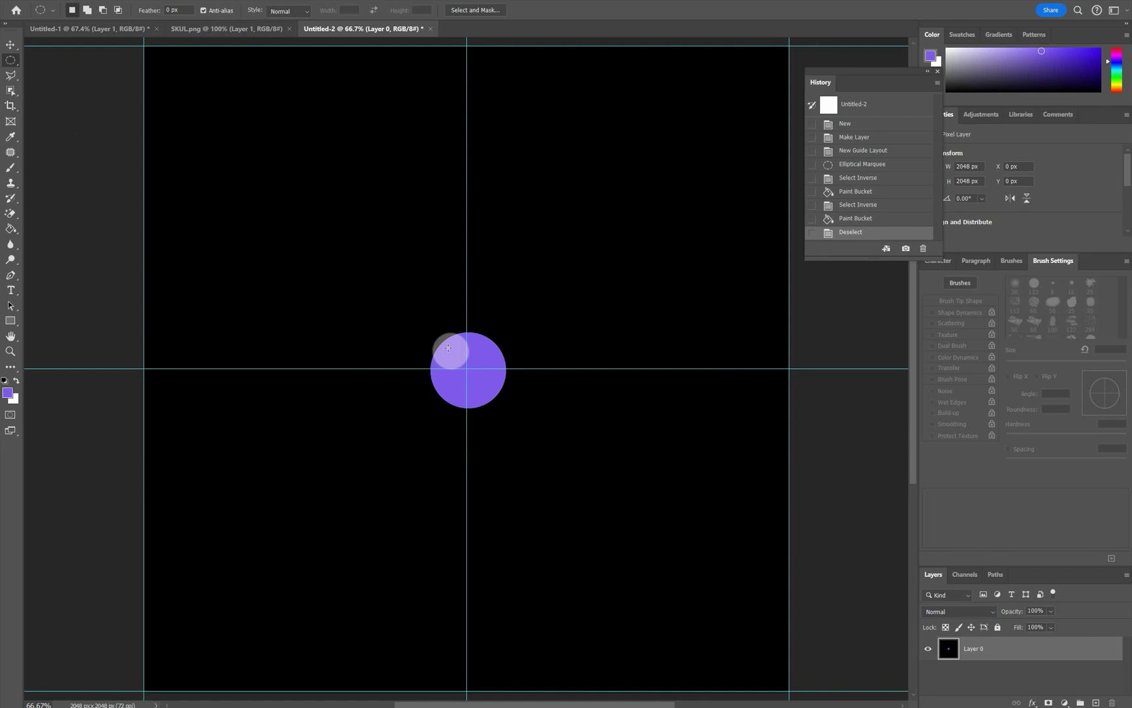
scroll(403, 315, "up", 5, "alt")
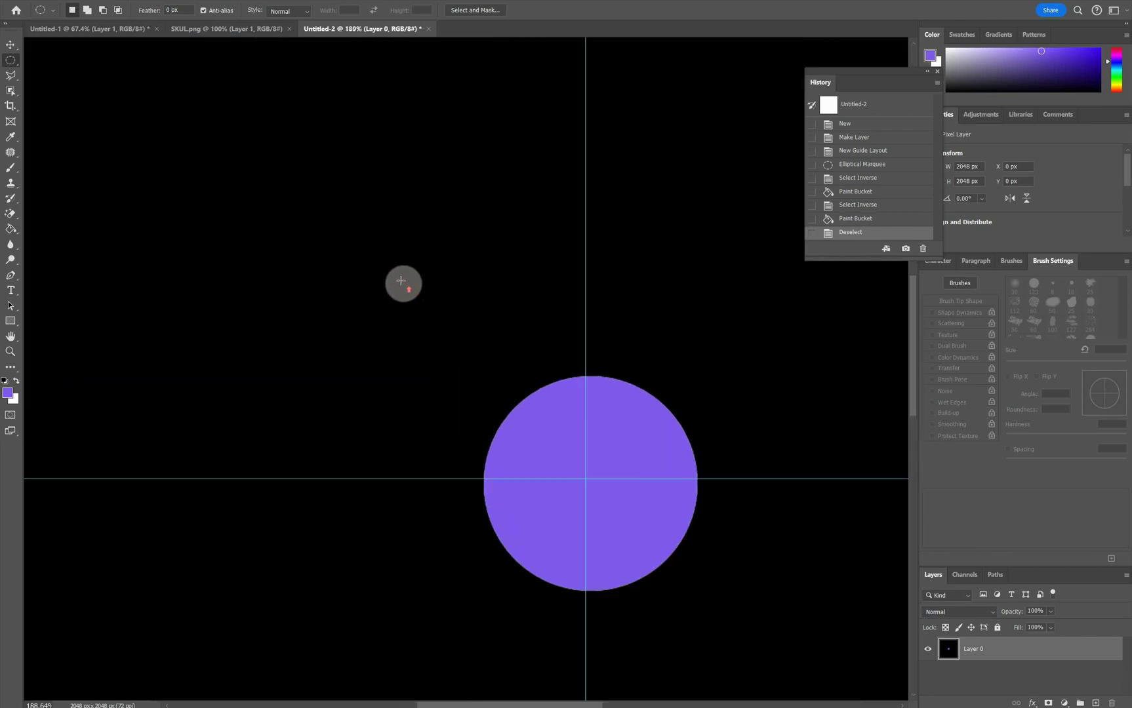
scroll(401, 281, "up", 1, "alt")
left_click_drag(565, 440, 600, 476)
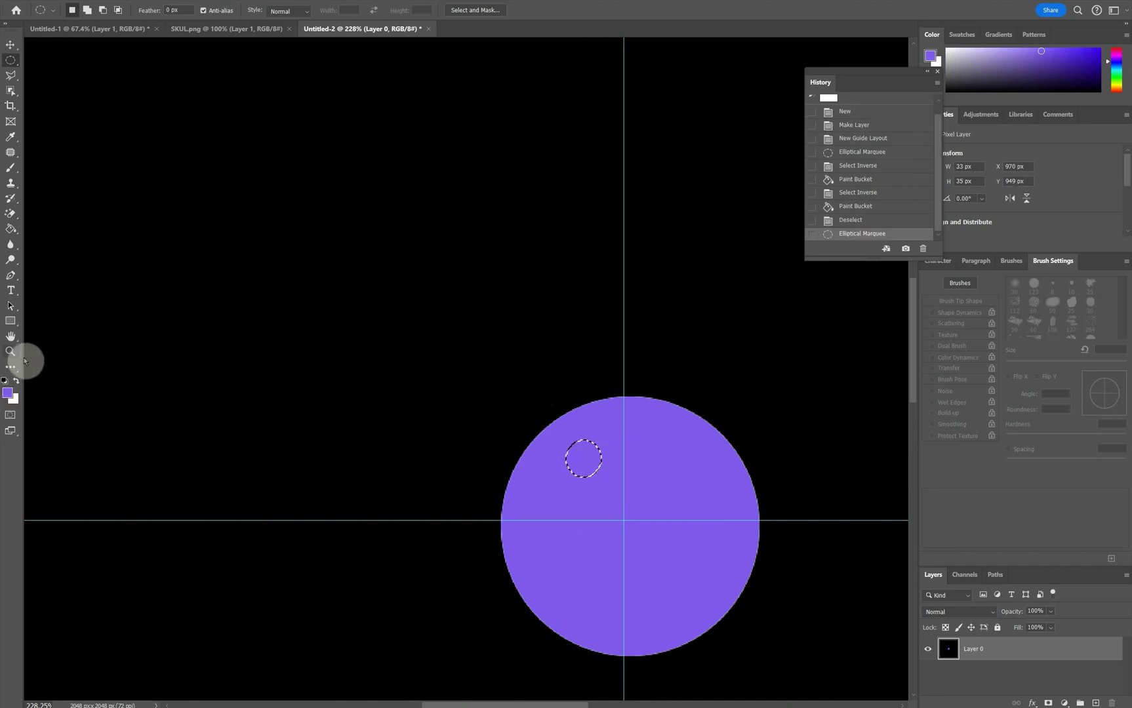
Fill the small oval selection with pure white as the first highlight.
left_click(9, 393)
mouse_move(467, 257)
left_mouse_down()
mouse_move(417, 275)
mouse_move(386, 218)
left_mouse_up()
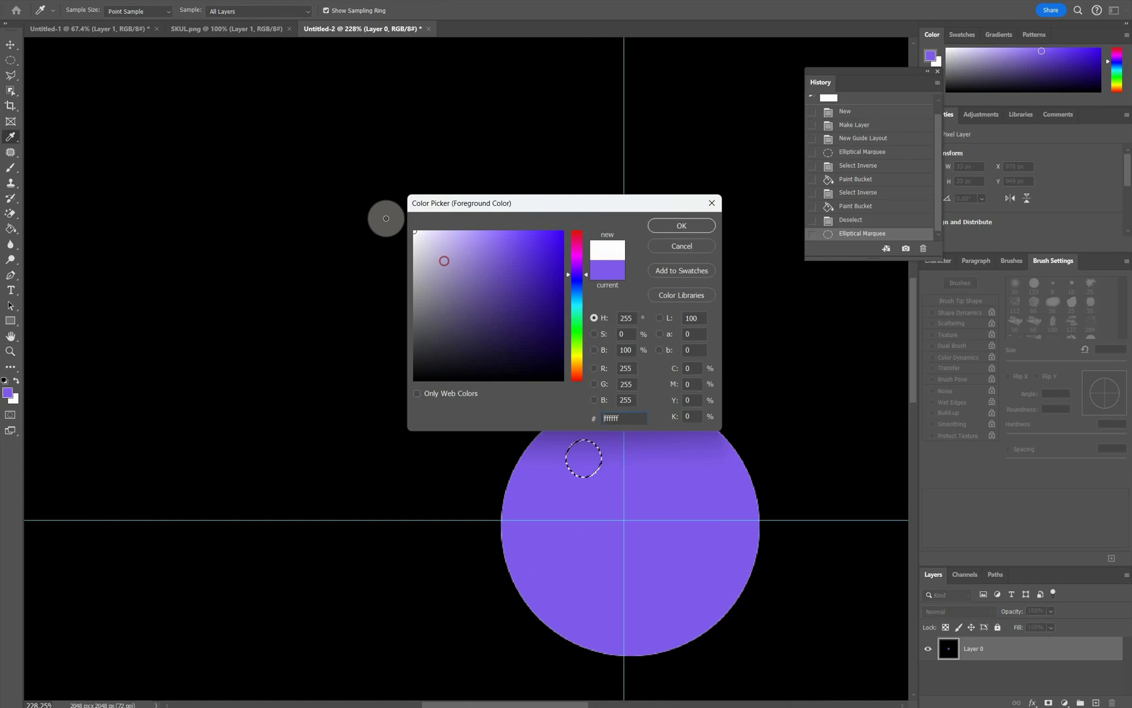
left_click(681, 225)
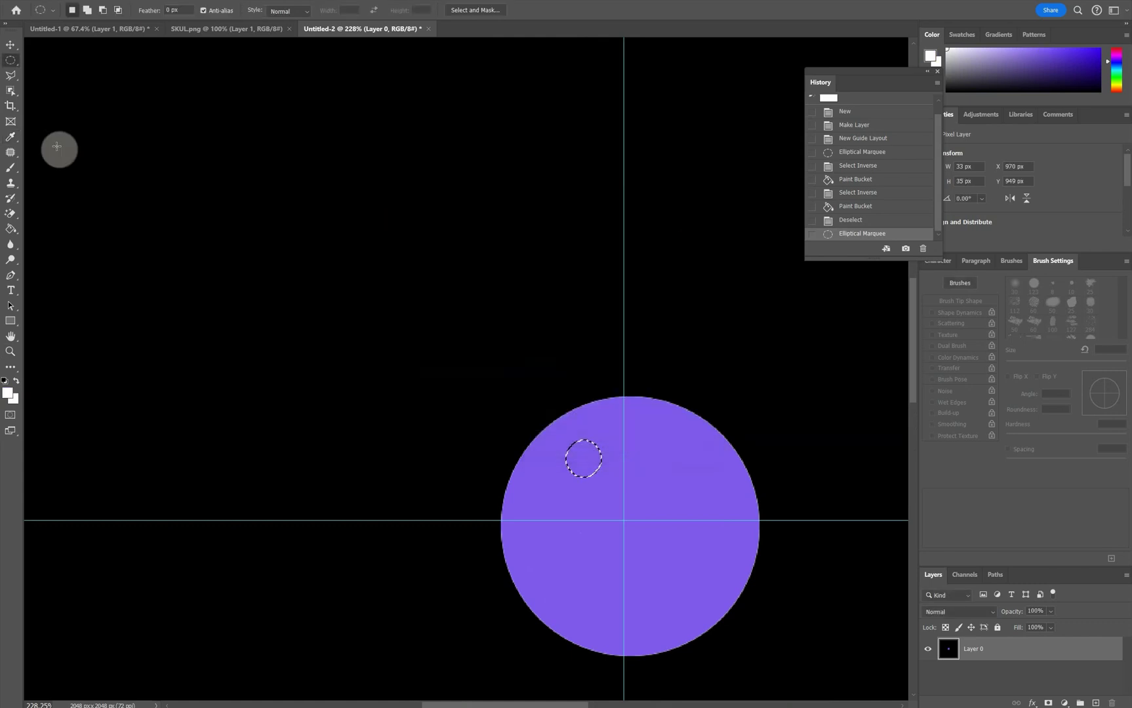
left_click(11, 230)
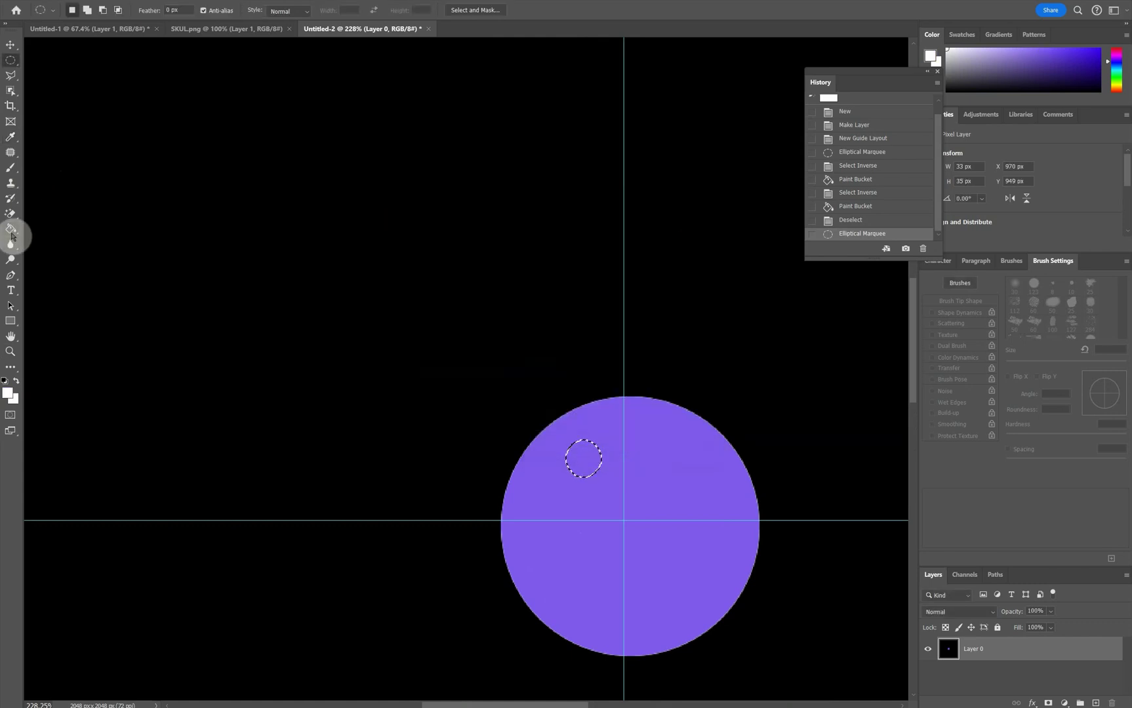
left_click(581, 463)
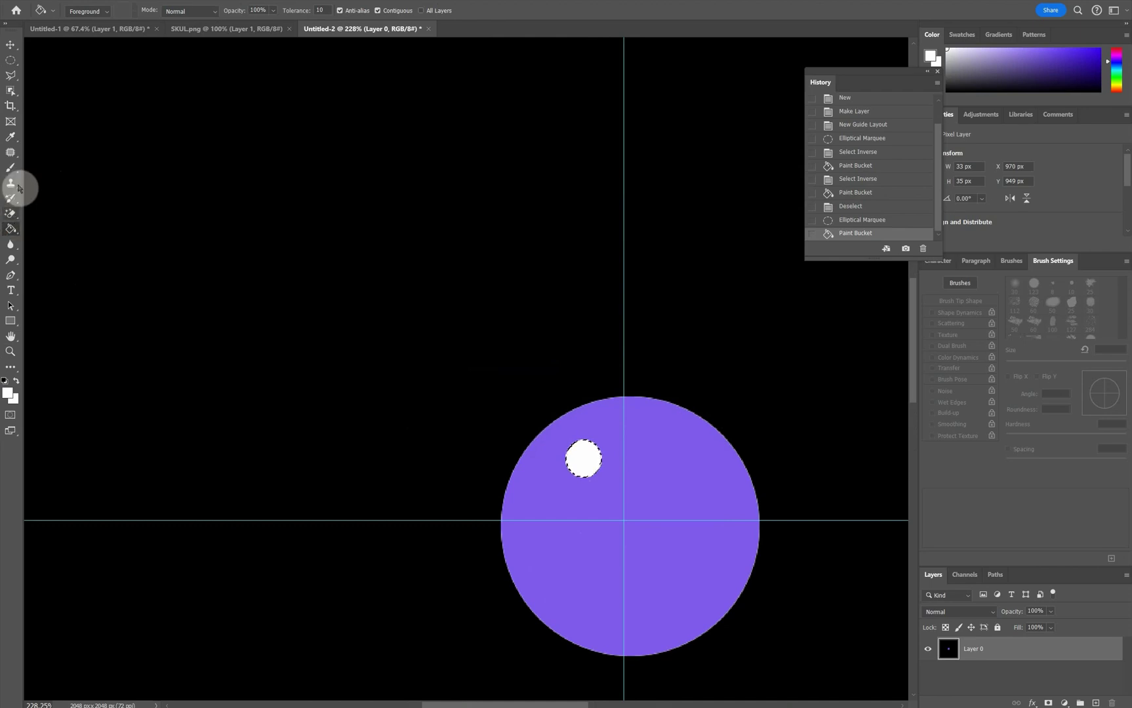
Add two more small white highlight dots nearby, then deselect.
left_click(11, 59)
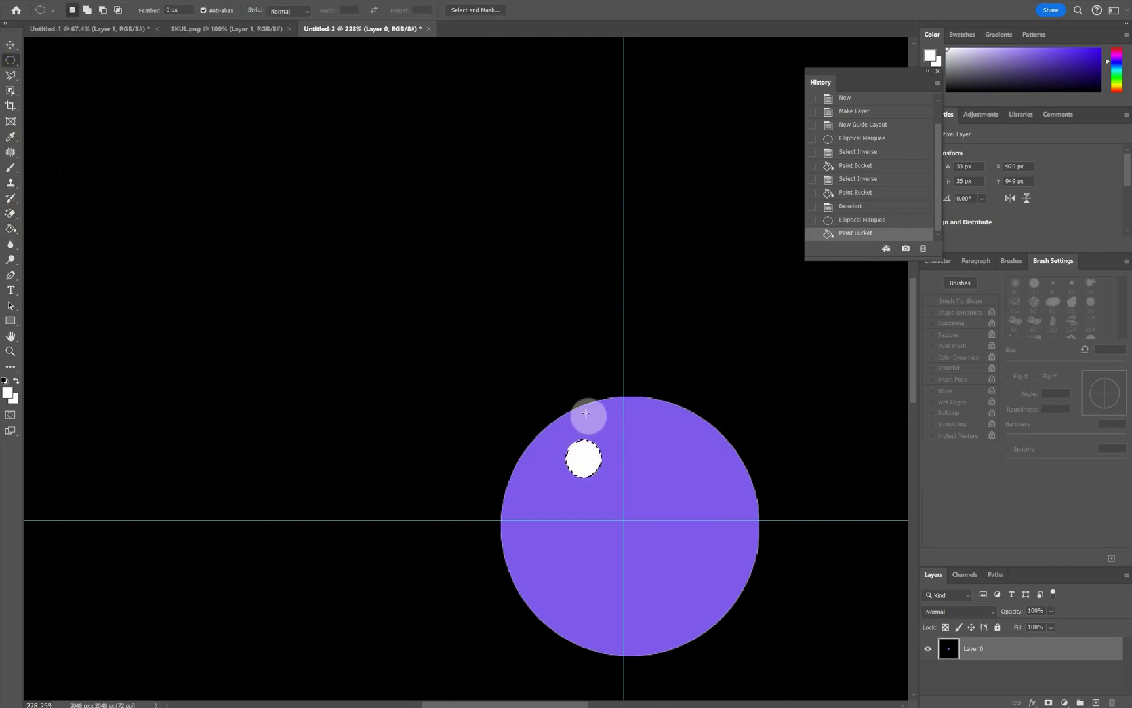
left_click_drag(586, 413, 602, 430)
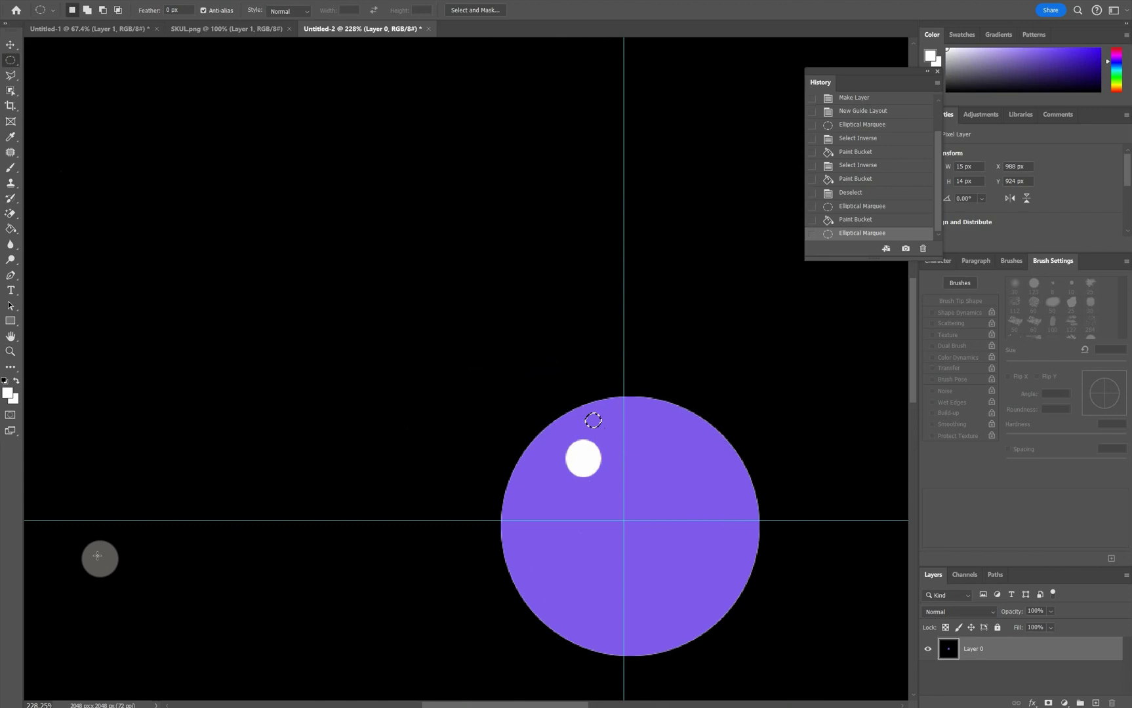
left_click(12, 229)
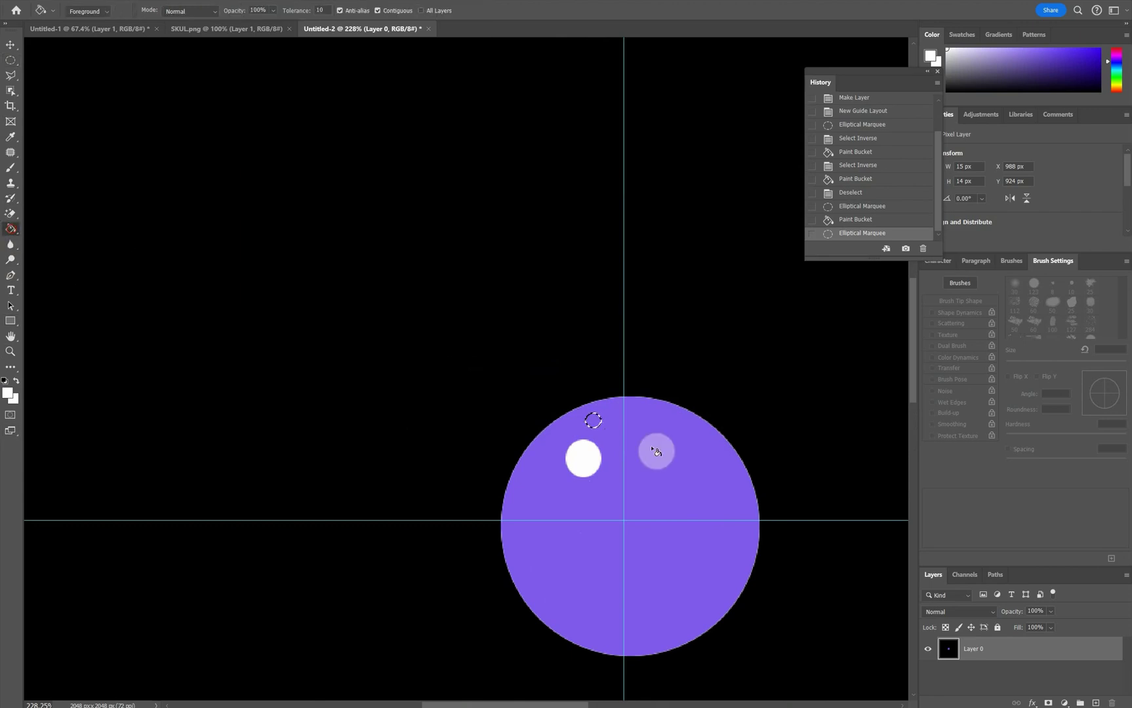
left_click(610, 420)
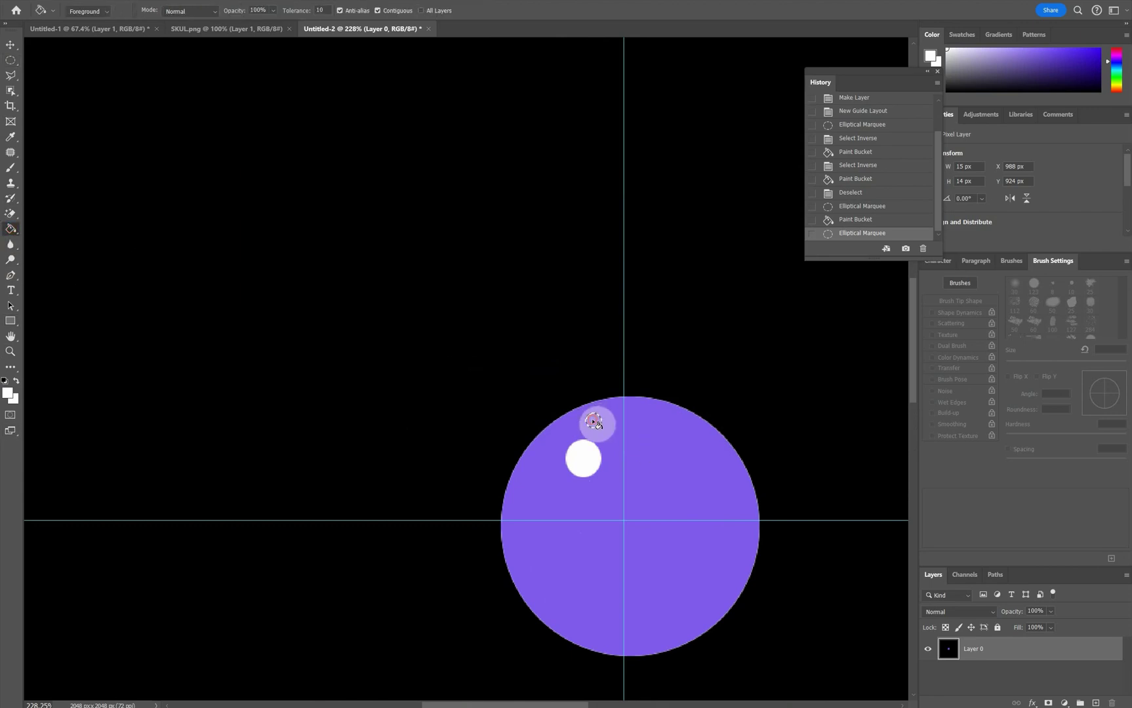
left_click(10, 60)
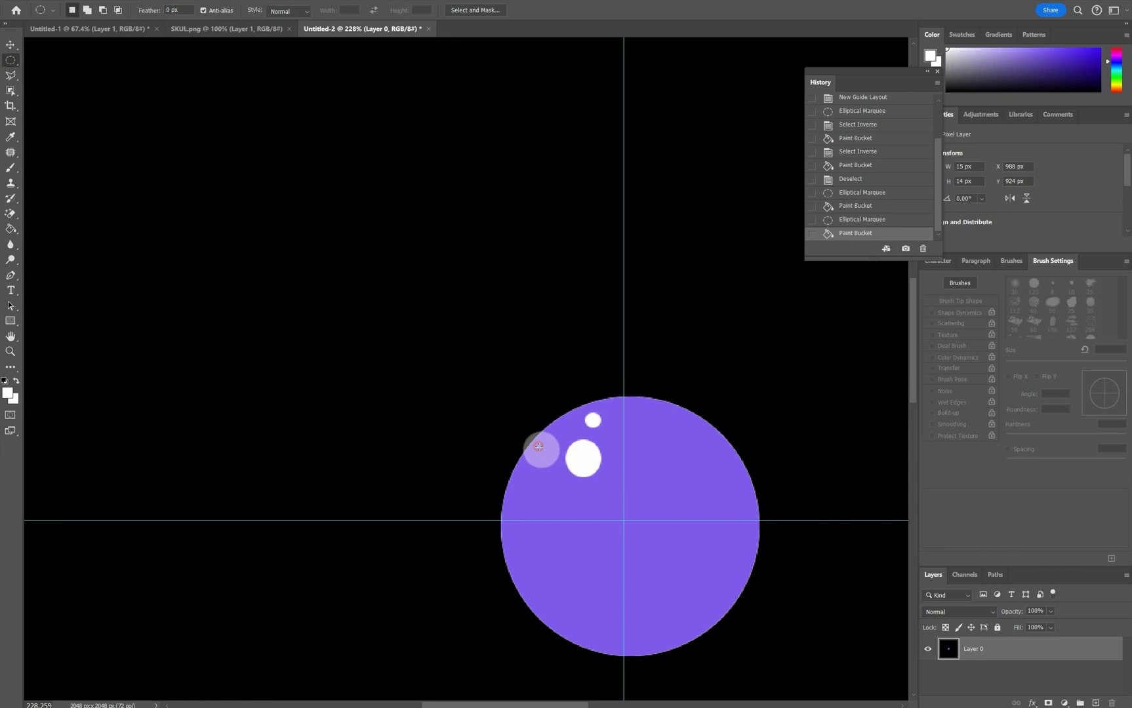
left_click_drag(538, 447, 555, 466)
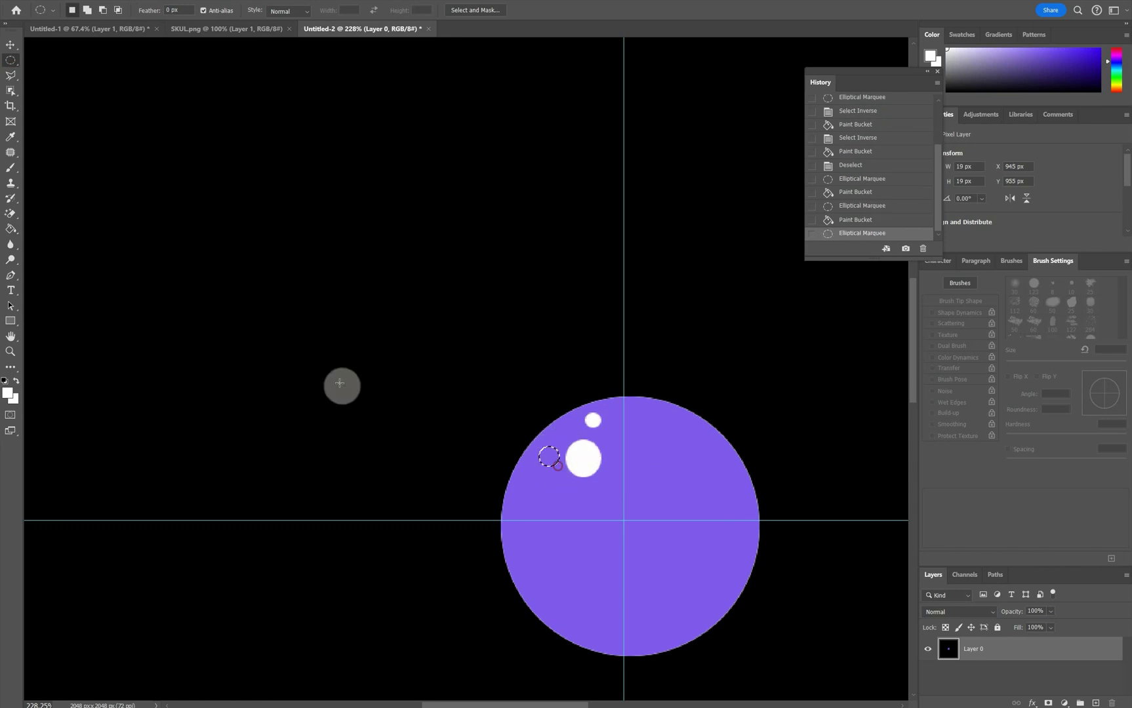
left_click(11, 229)
left_click(545, 455)
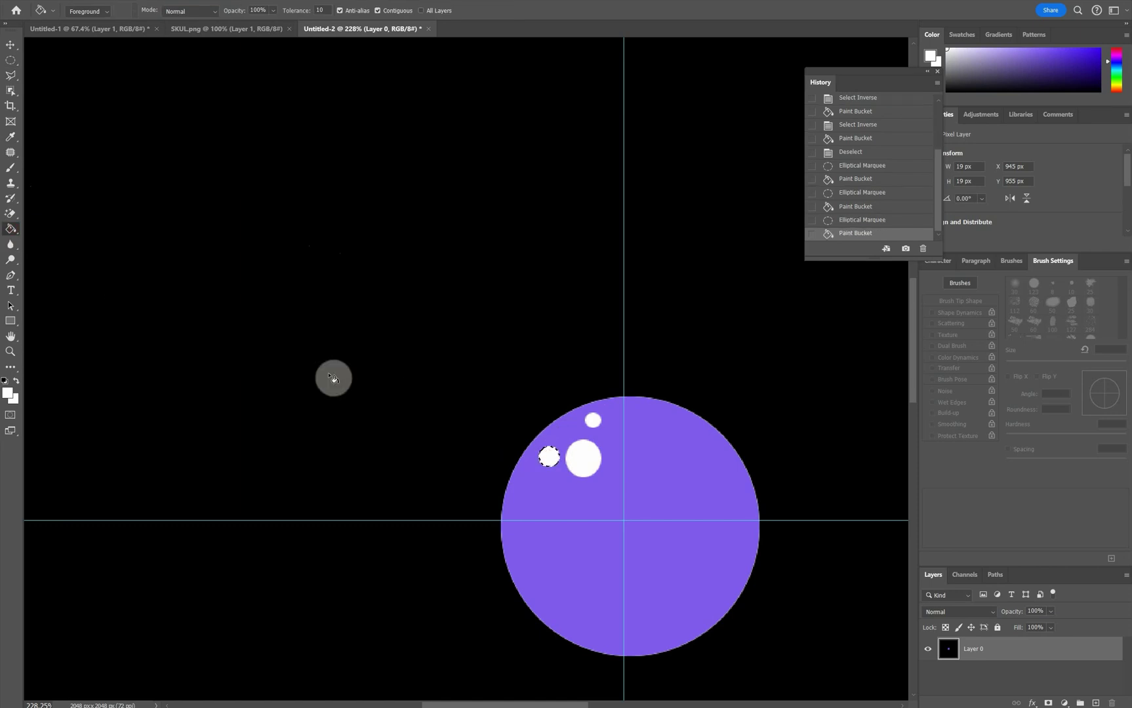
left_click(11, 59)
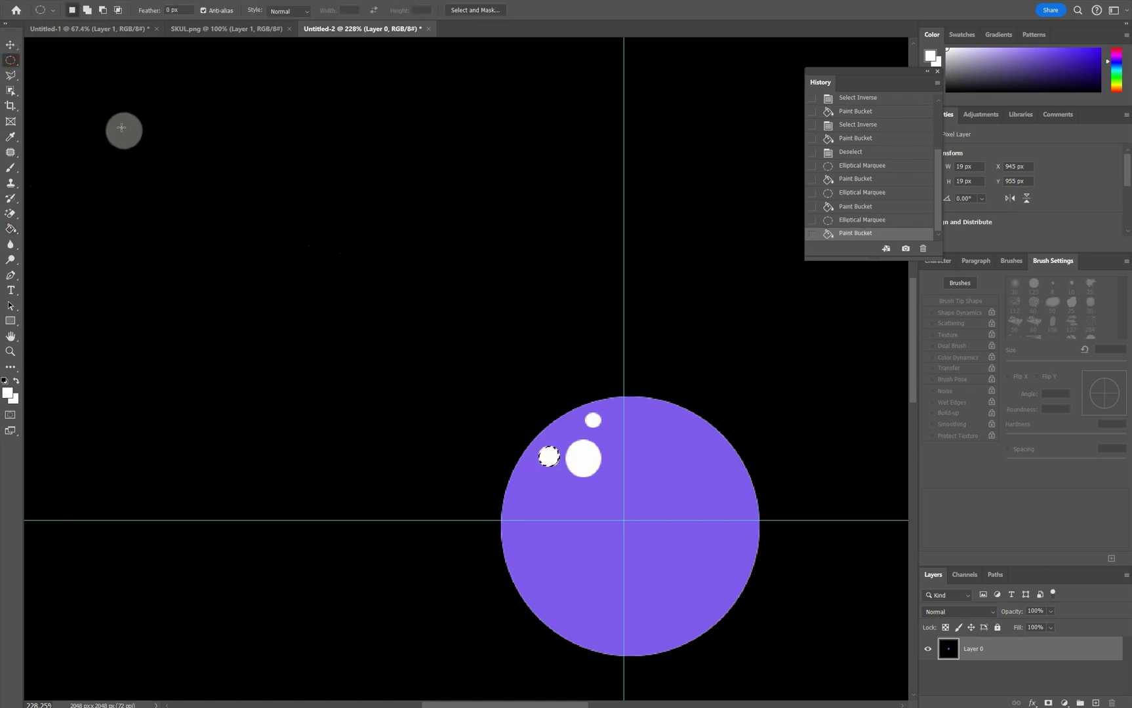
left_click(121, 136)
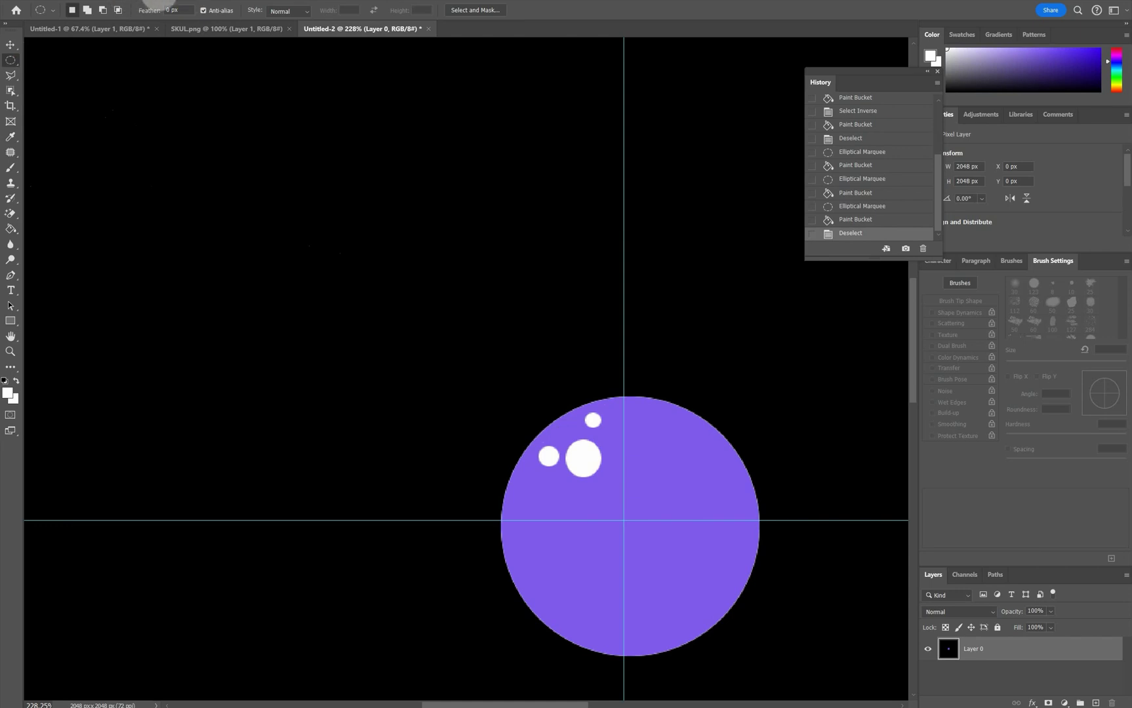
Clear all guides and fit the canvas on screen.
left_click(196, 3)
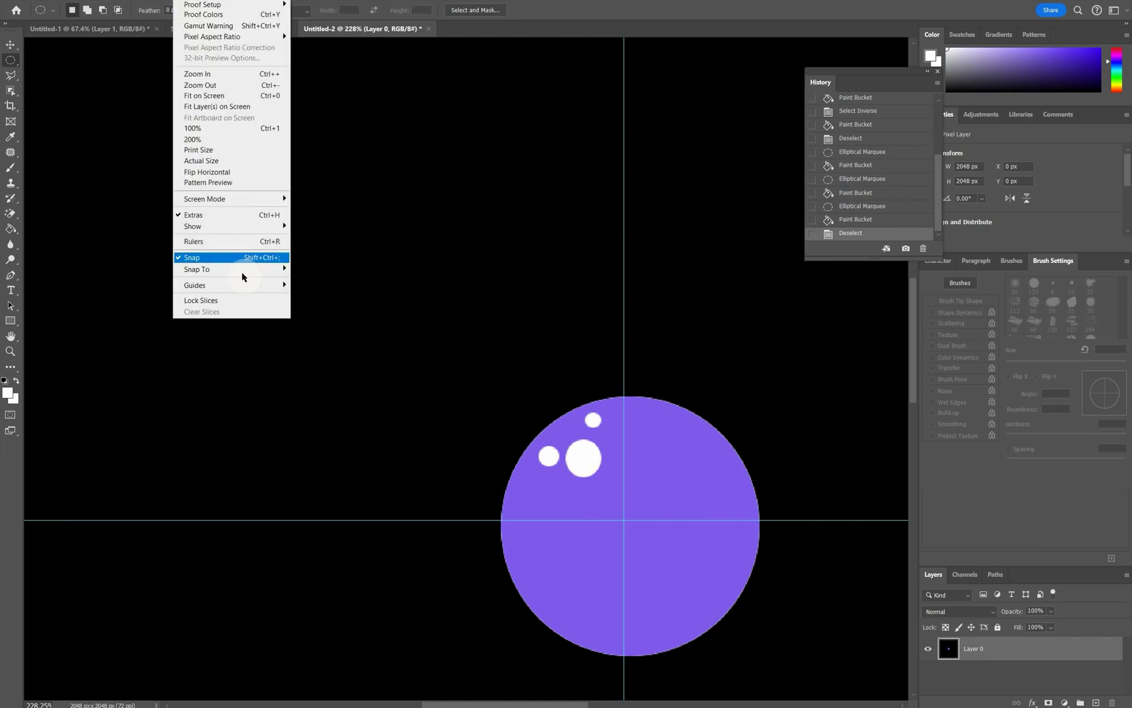
mouse_move(242, 284)
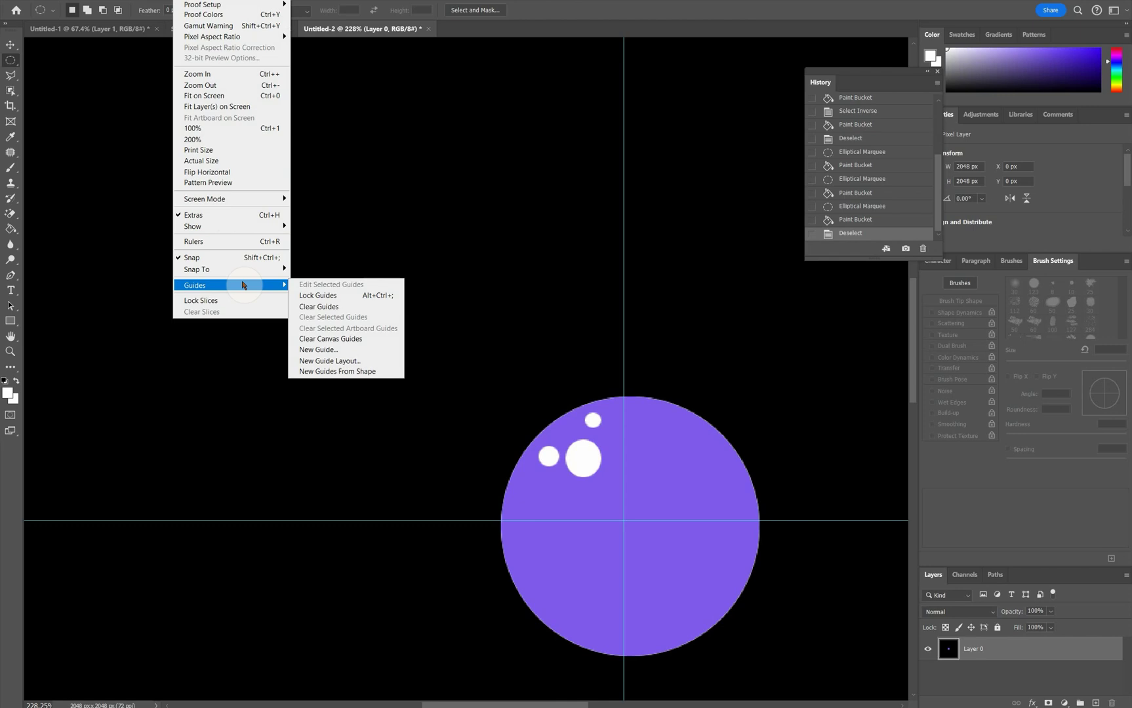
left_click(332, 307)
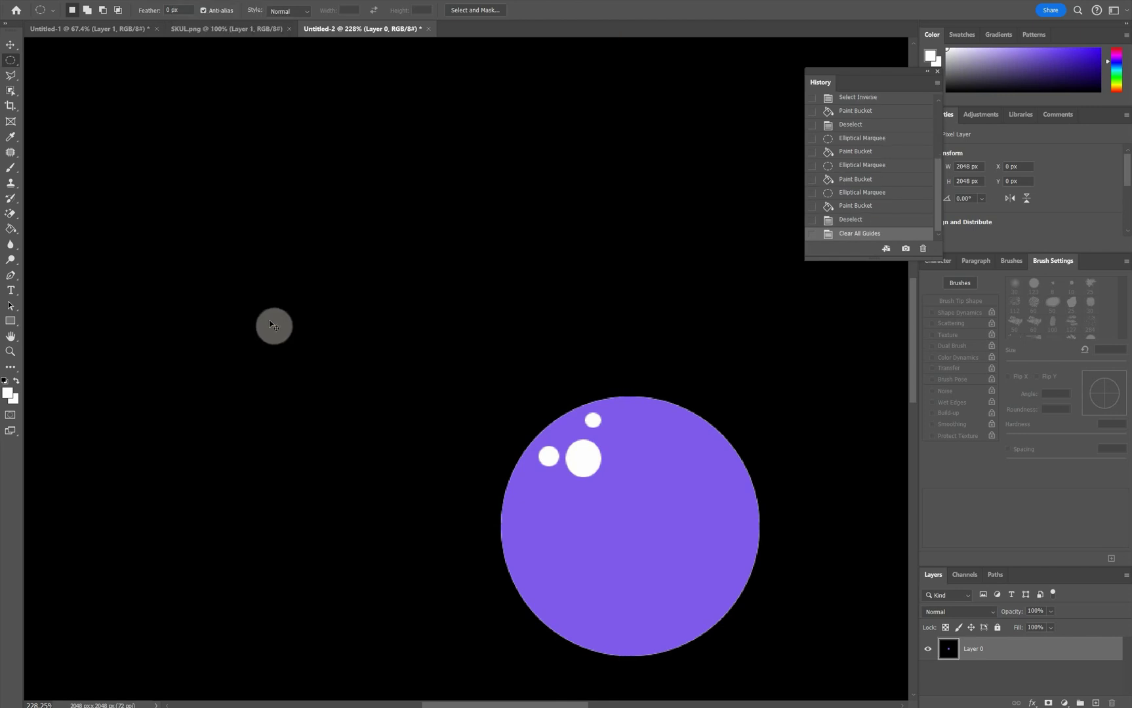
key("ctrl+0")
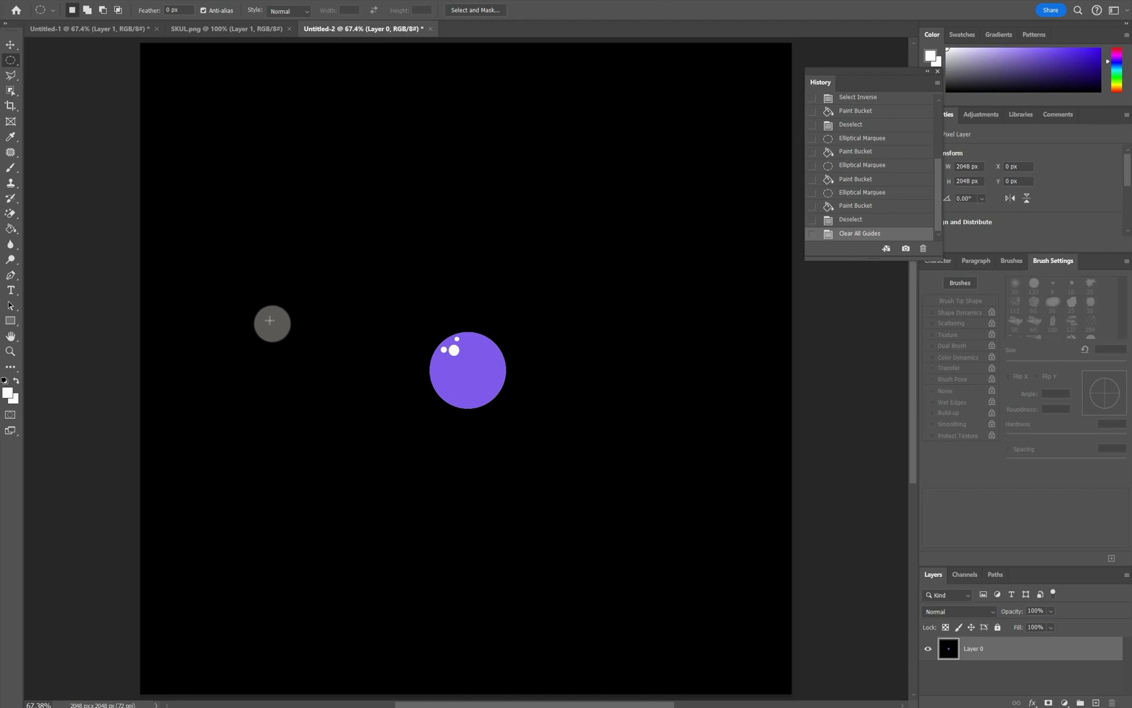
Apply two Gaussian blurs to the eye, 5.8 px then 4.0 px.
left_click(155, 4)
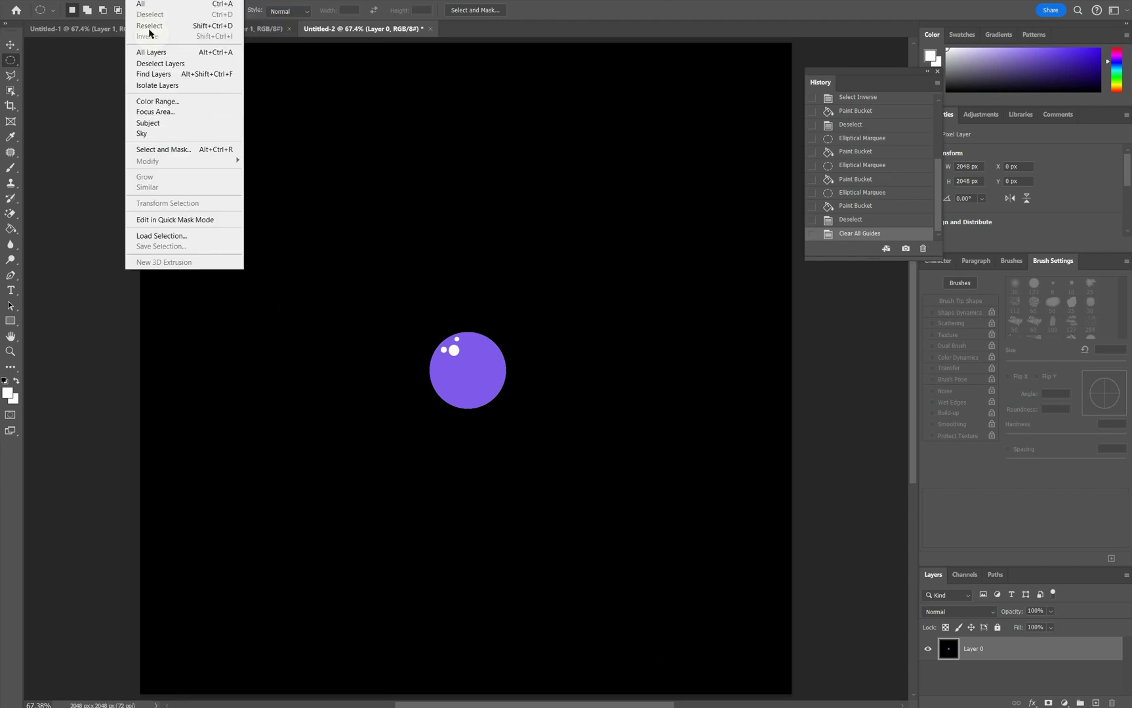
mouse_move(164, 2)
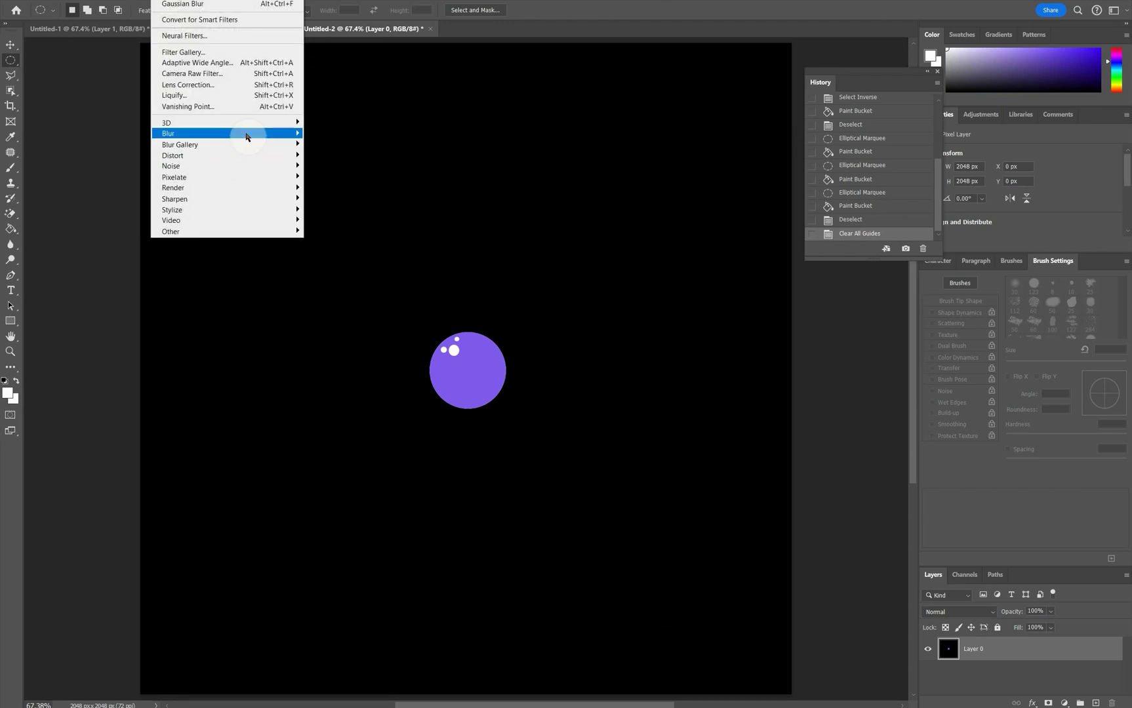
mouse_move(246, 137)
left_click(332, 178)
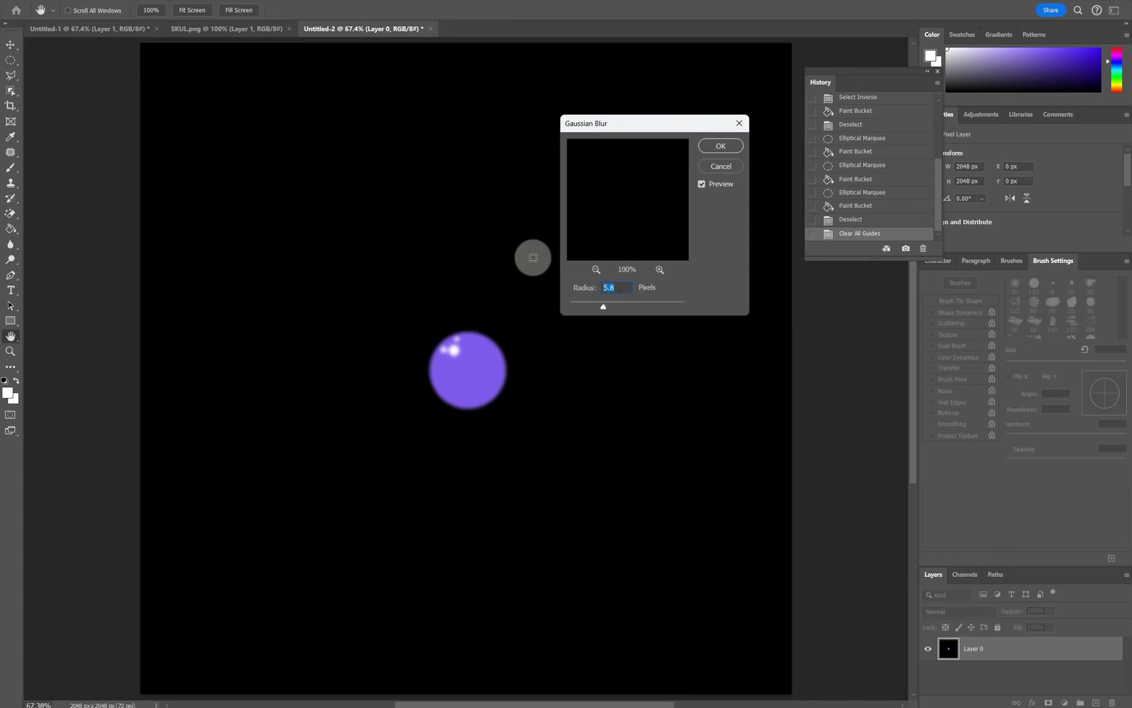
key("Return")
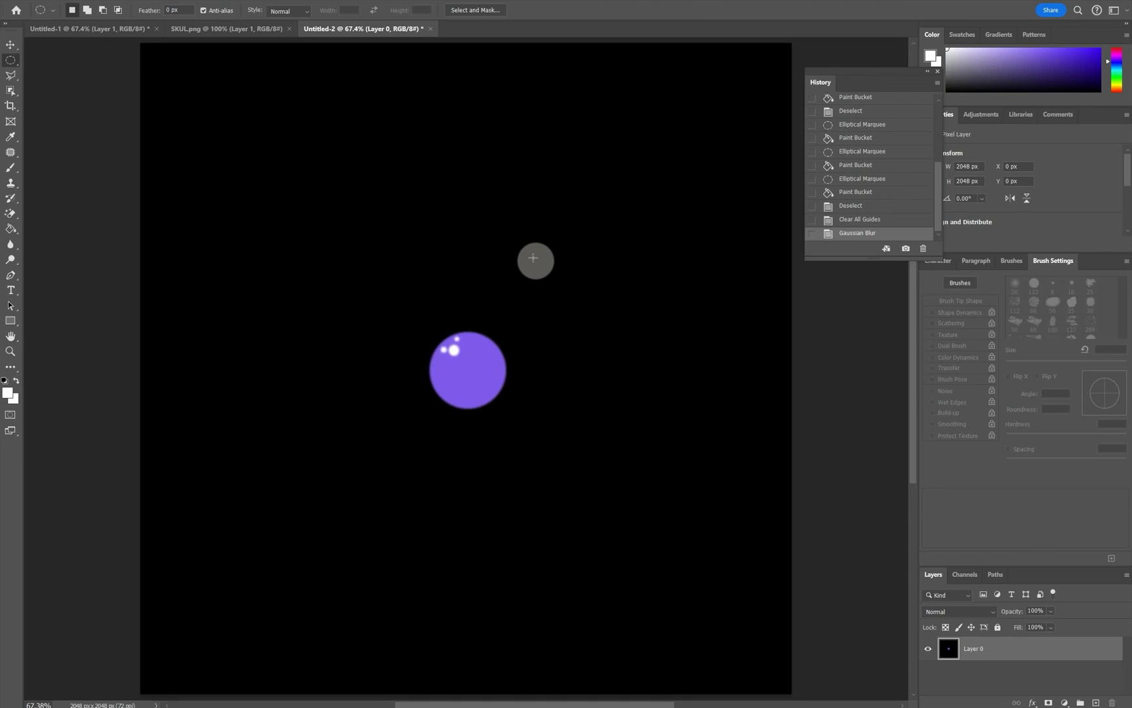
left_click(165, 3)
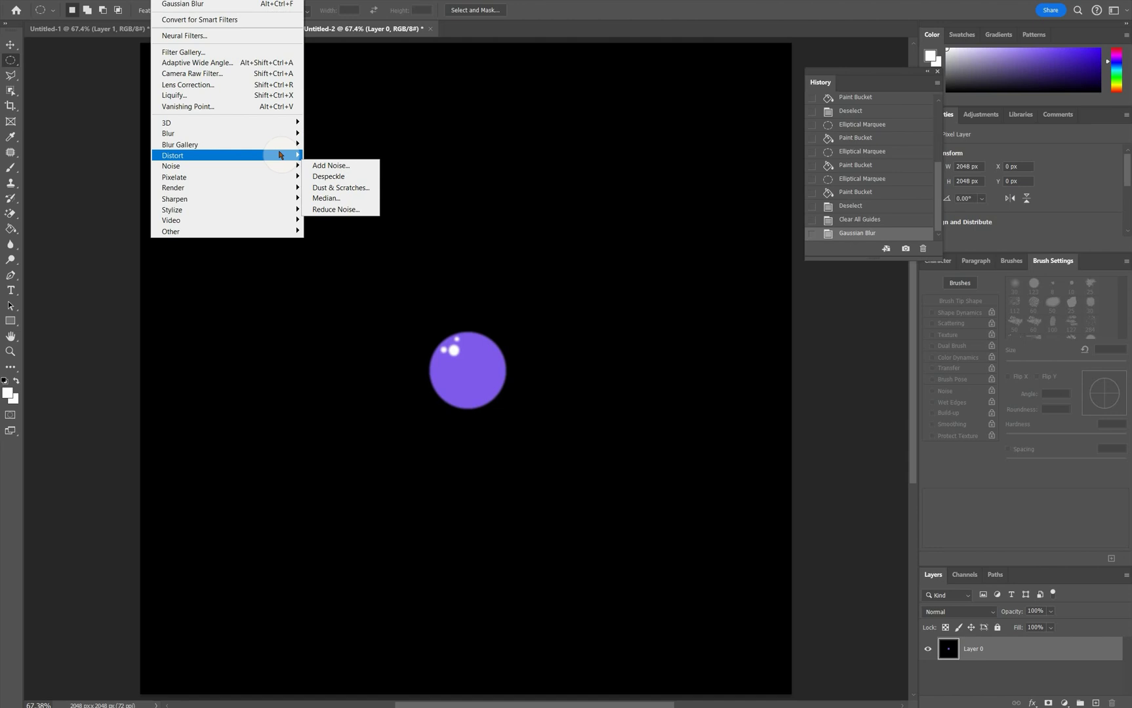
mouse_move(276, 141)
left_click(342, 178)
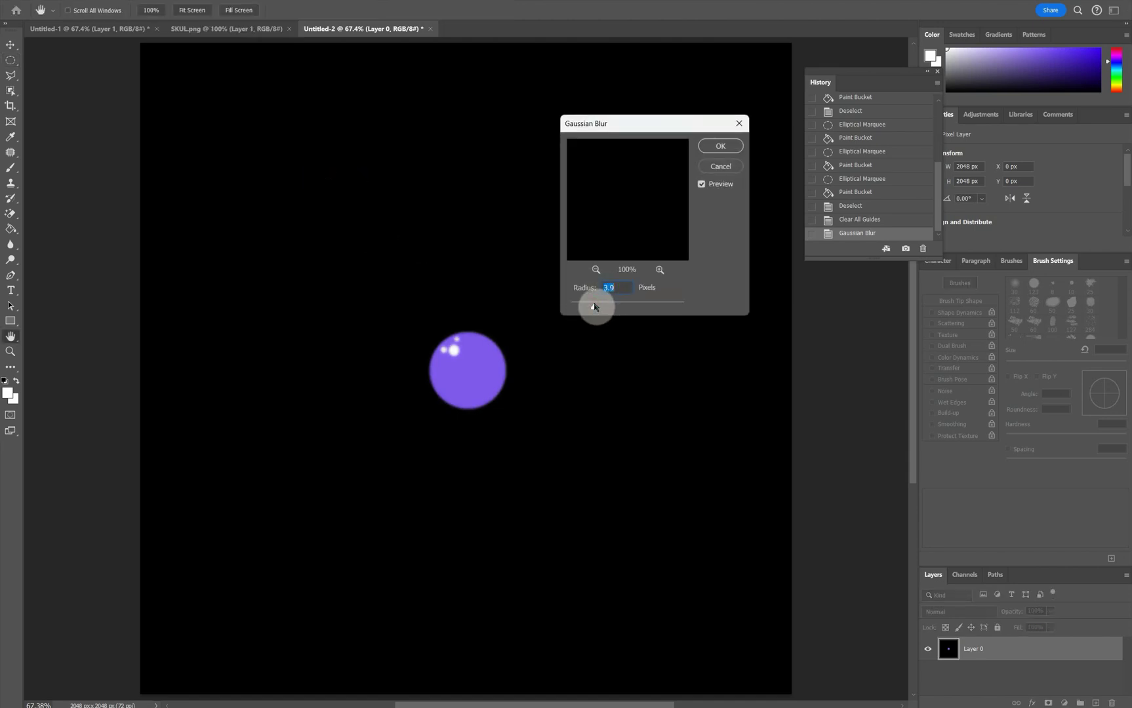
left_click(722, 146)
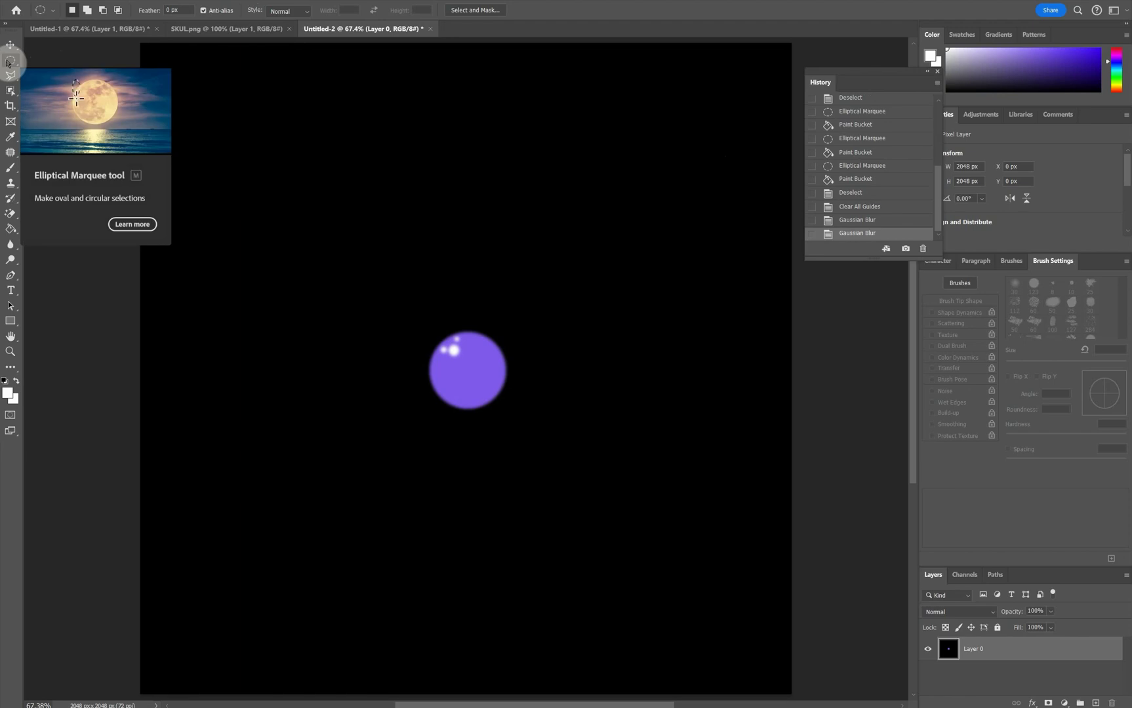
Quick-export the eye texture as BugEye01.png to Bug\sourceimages.
left_click(26, 4)
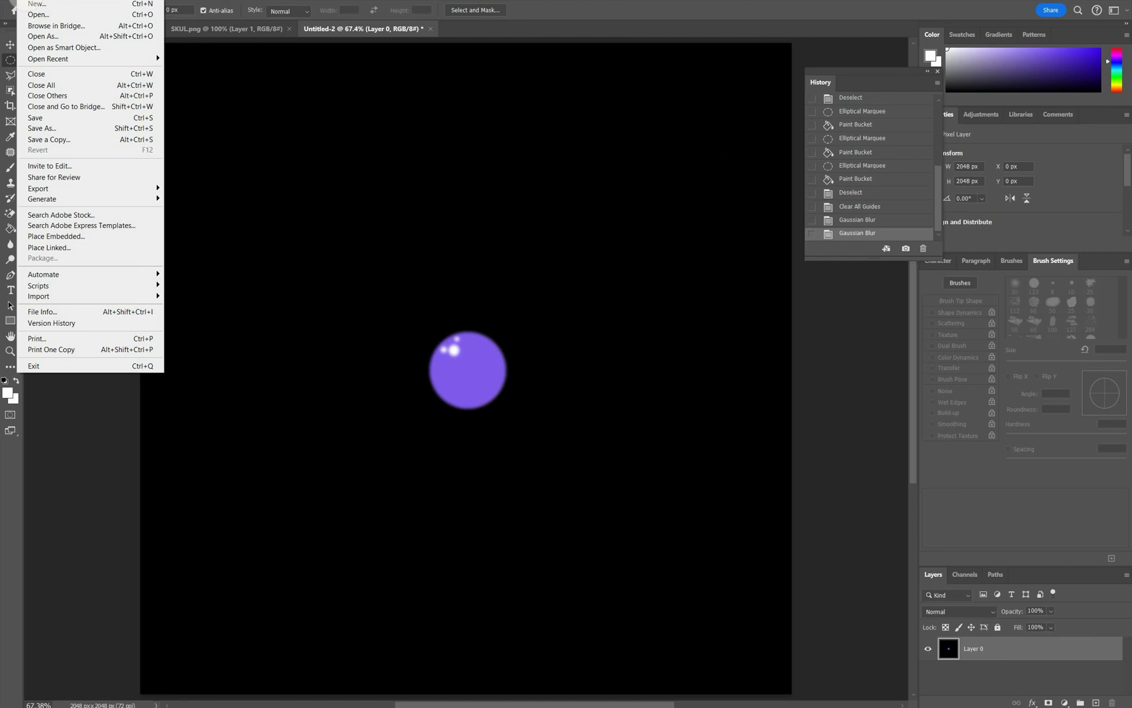
mouse_move(151, 188)
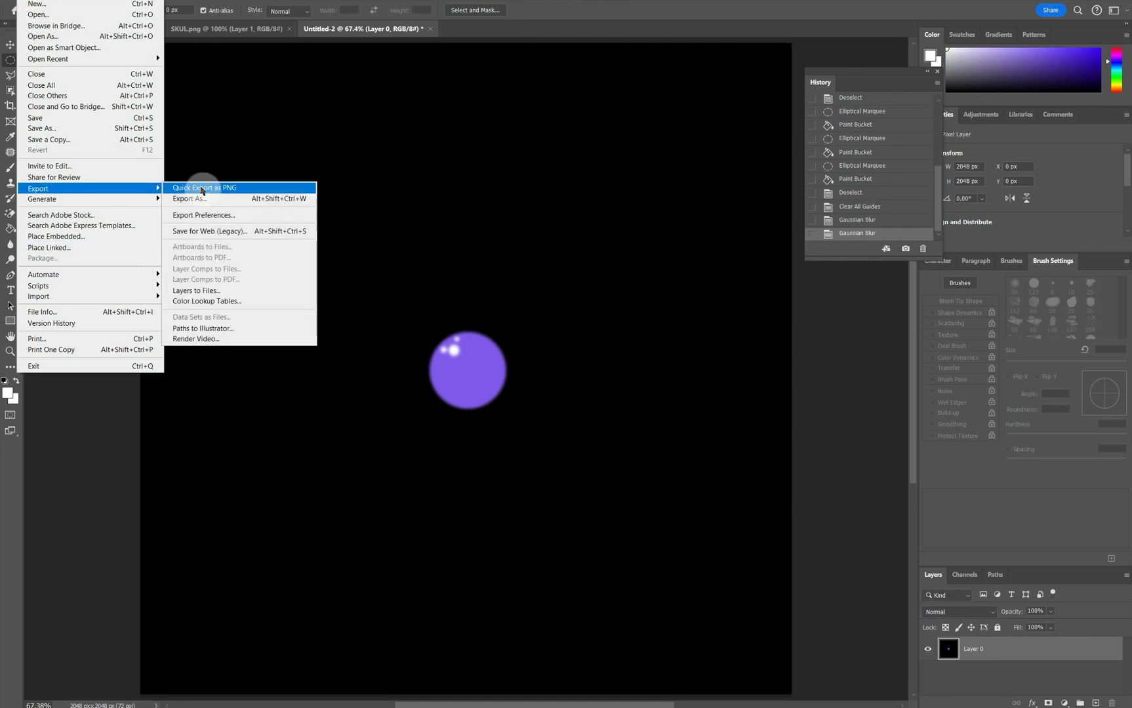
left_click(200, 186)
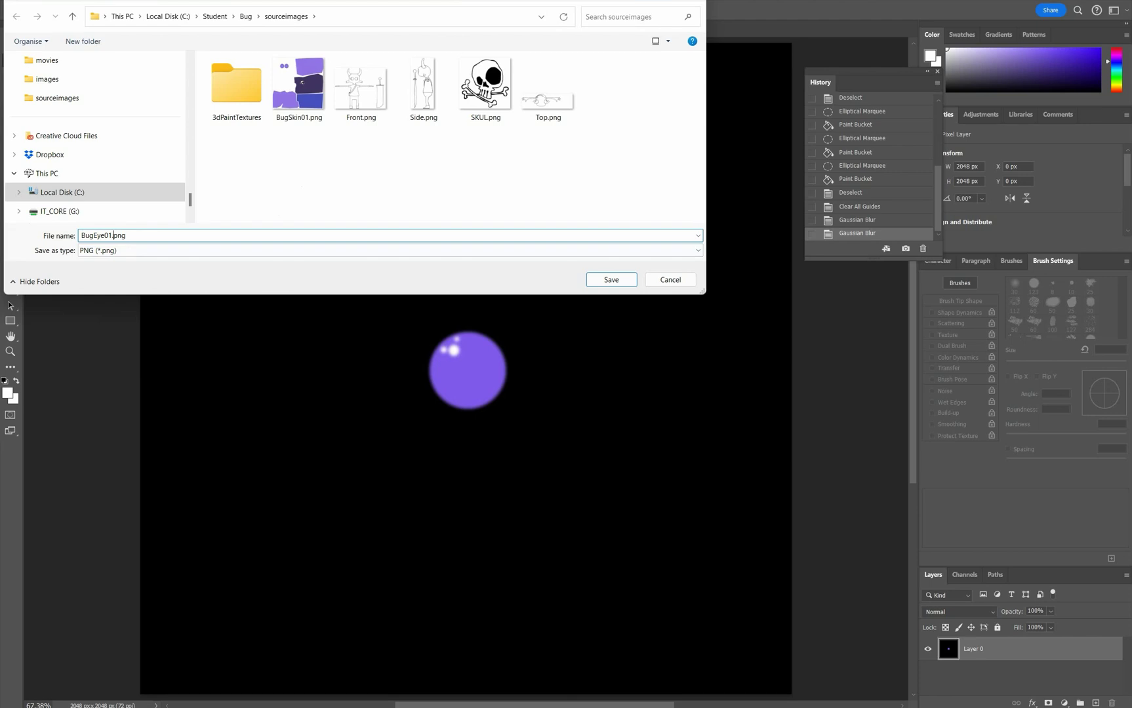
left_click(607, 280)
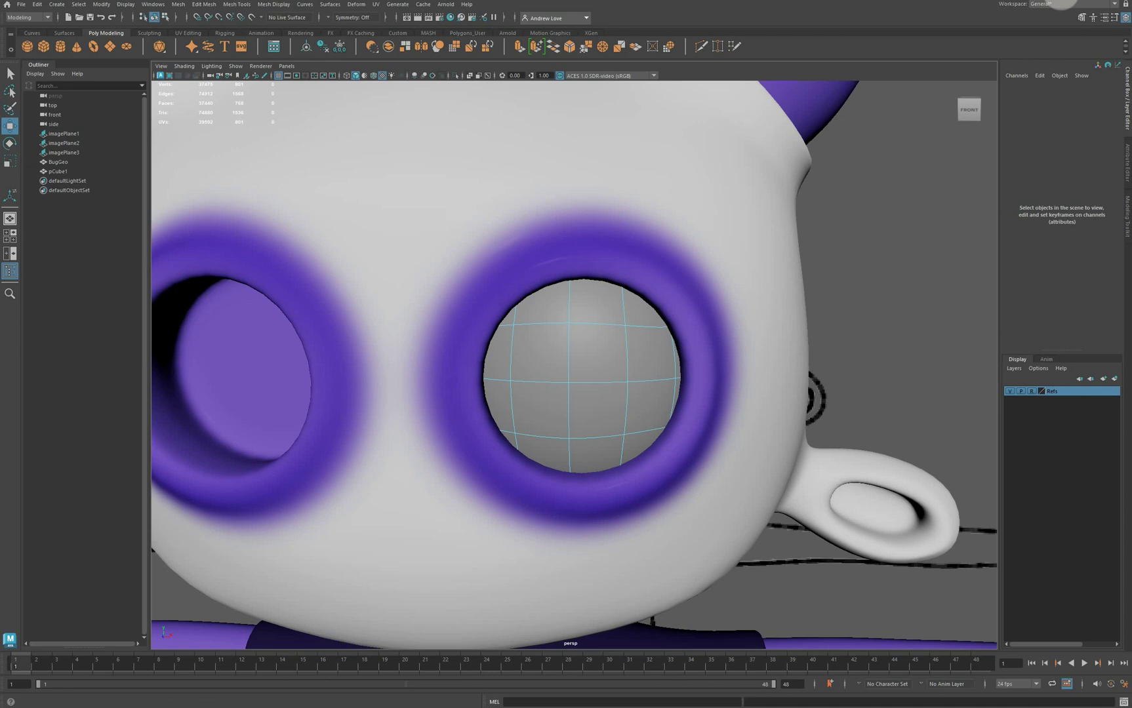
Assign a new Arnold aiStandardSurface material to the eyeball object.
left_click(543, 354)
right_click_drag(592, 342, 590, 319)
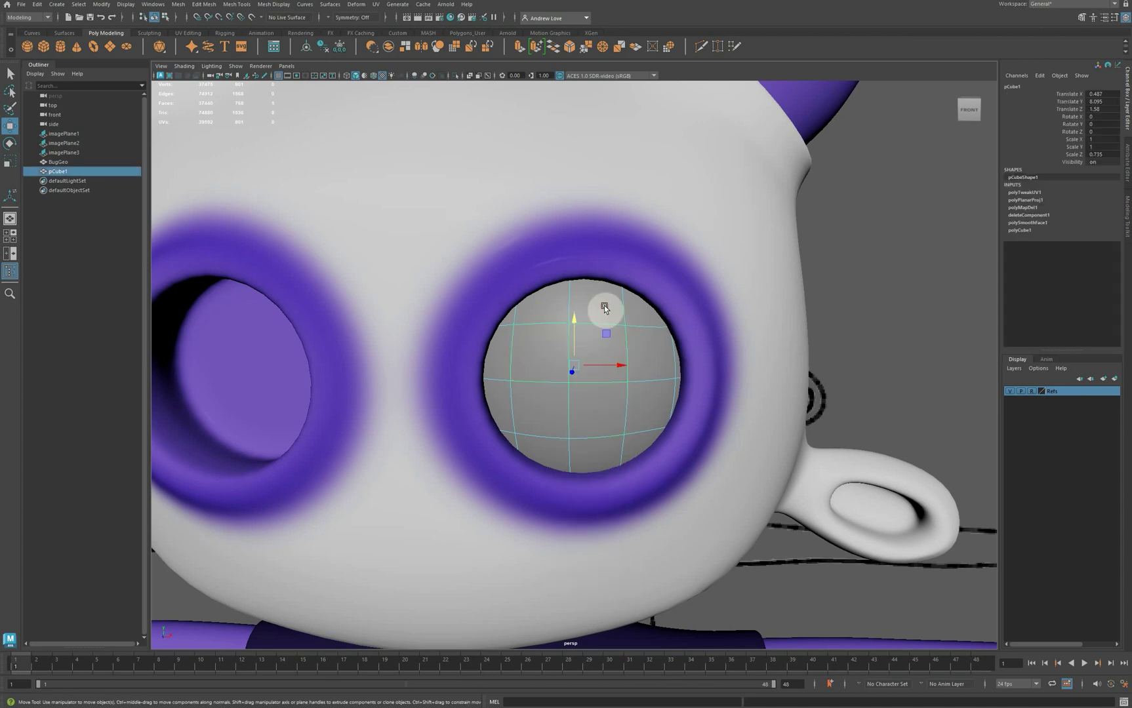
right_click(610, 309)
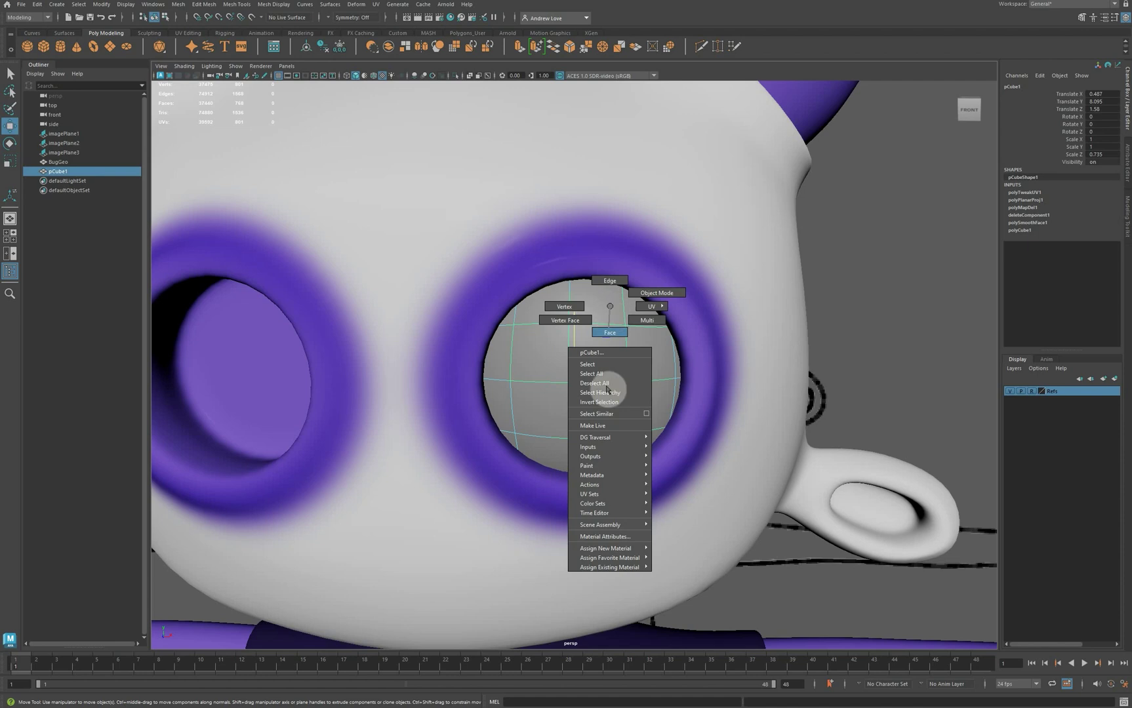
mouse_move(599, 553)
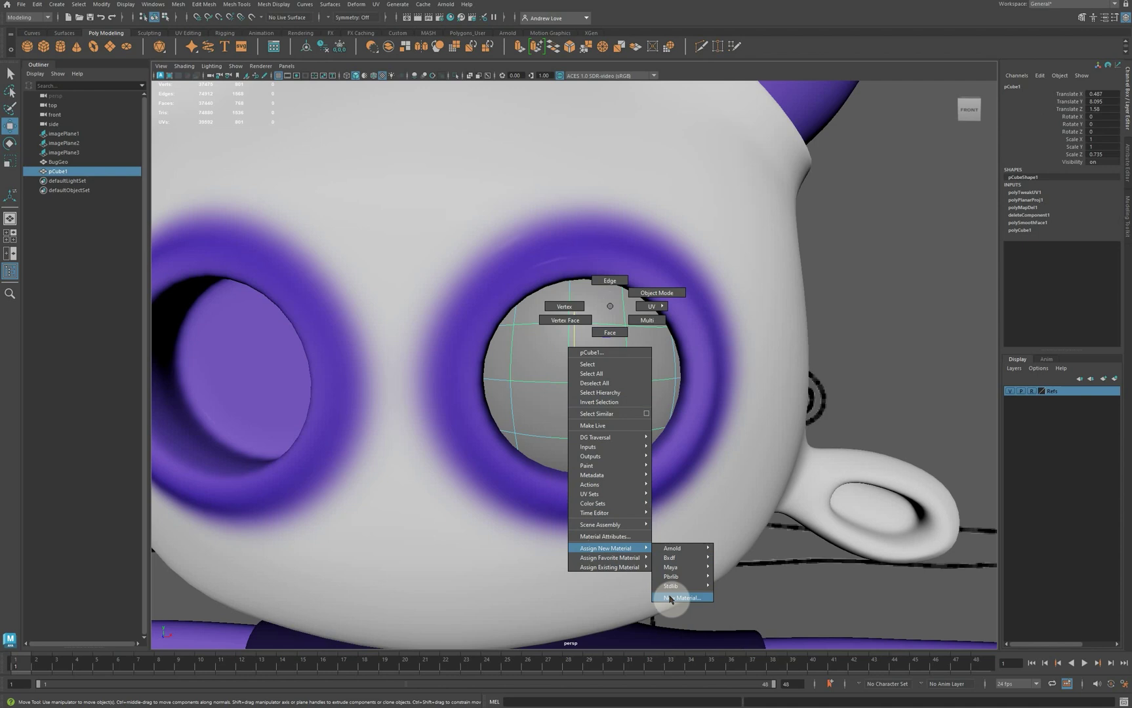
left_click(673, 597)
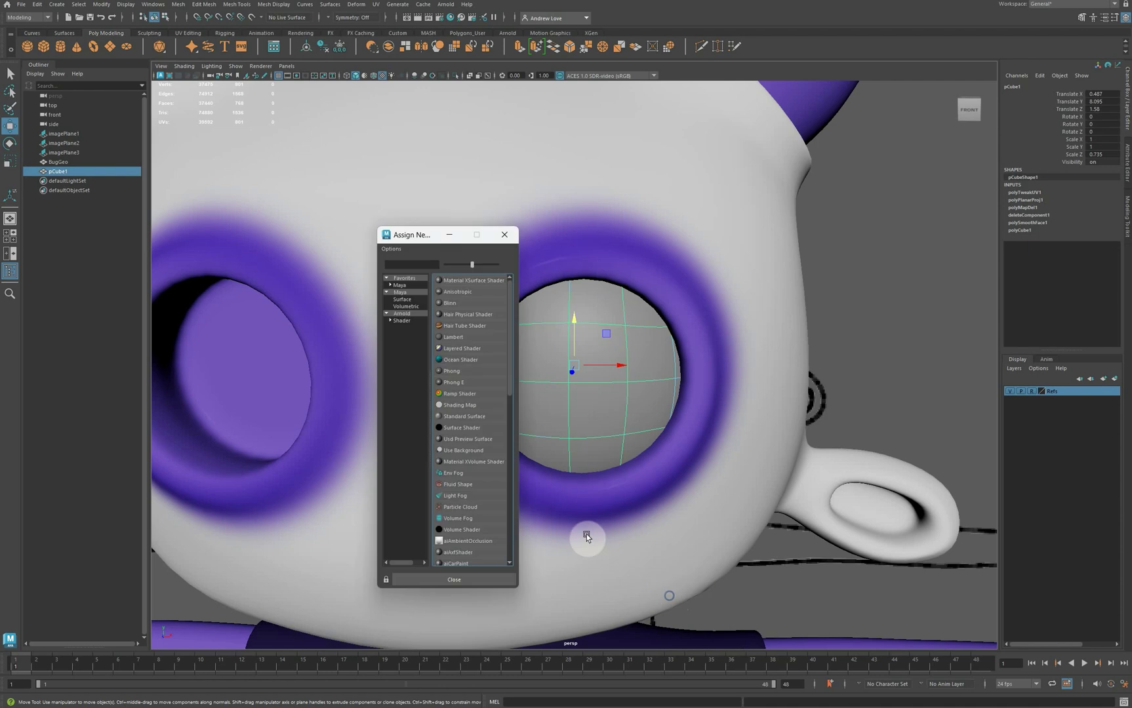
left_click(399, 321)
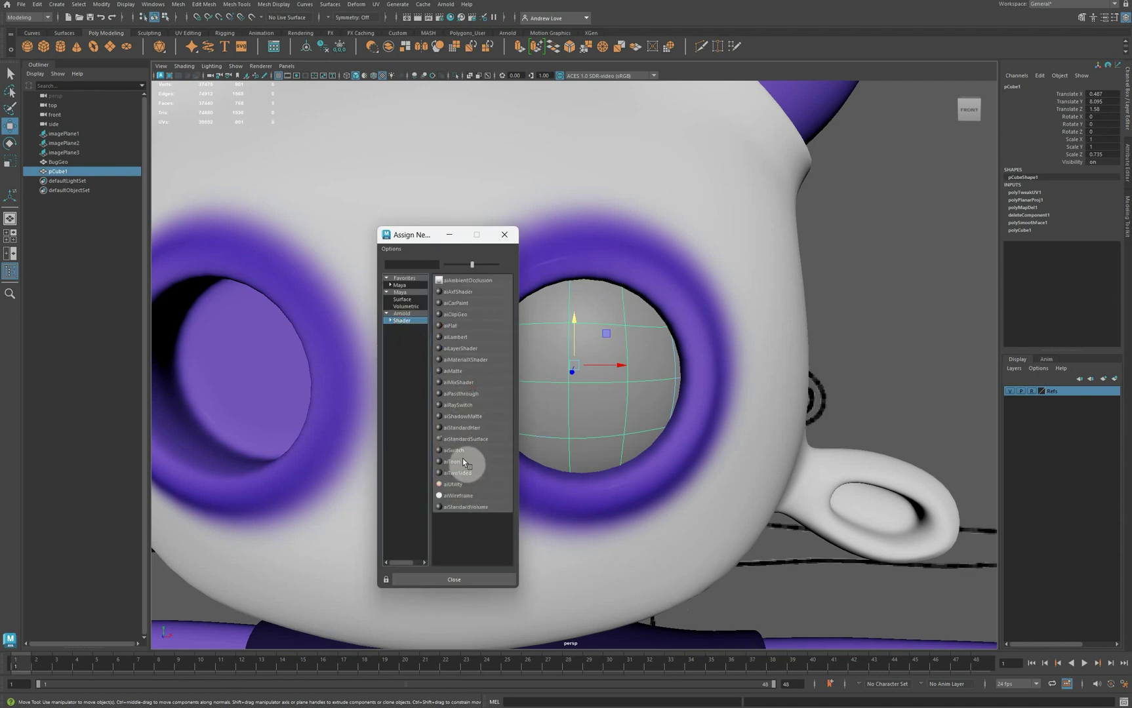
left_click(461, 439)
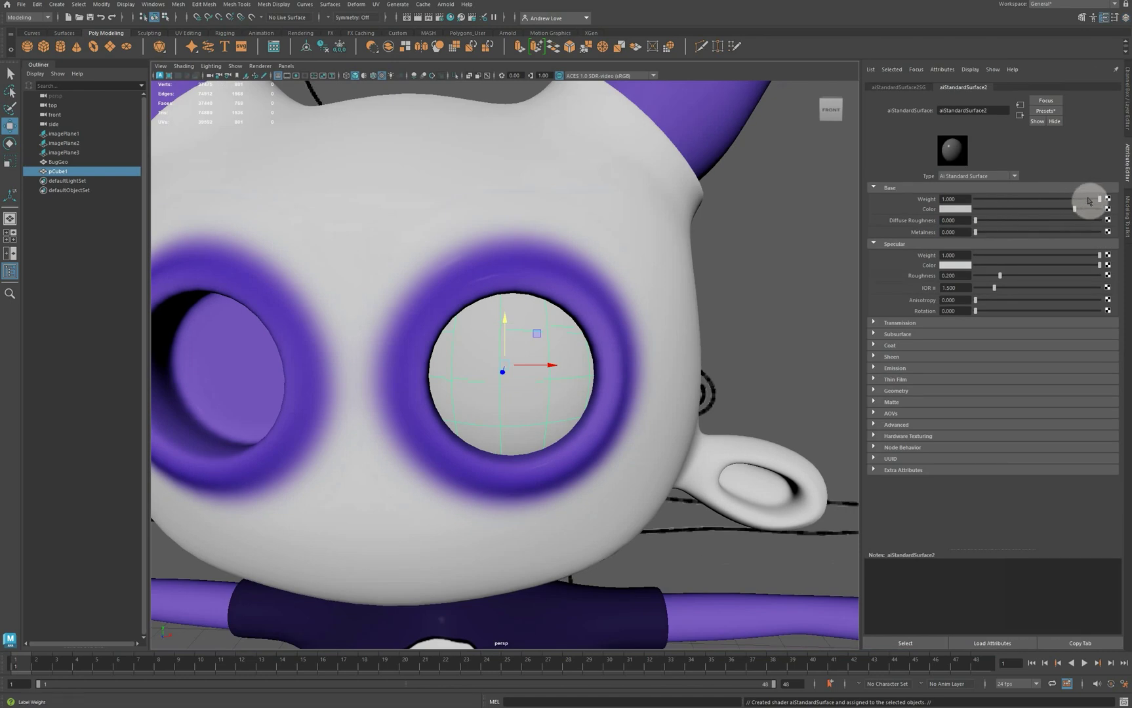
Connect a File texture loading BugEye01.png to the Base Color.
left_click(1107, 208)
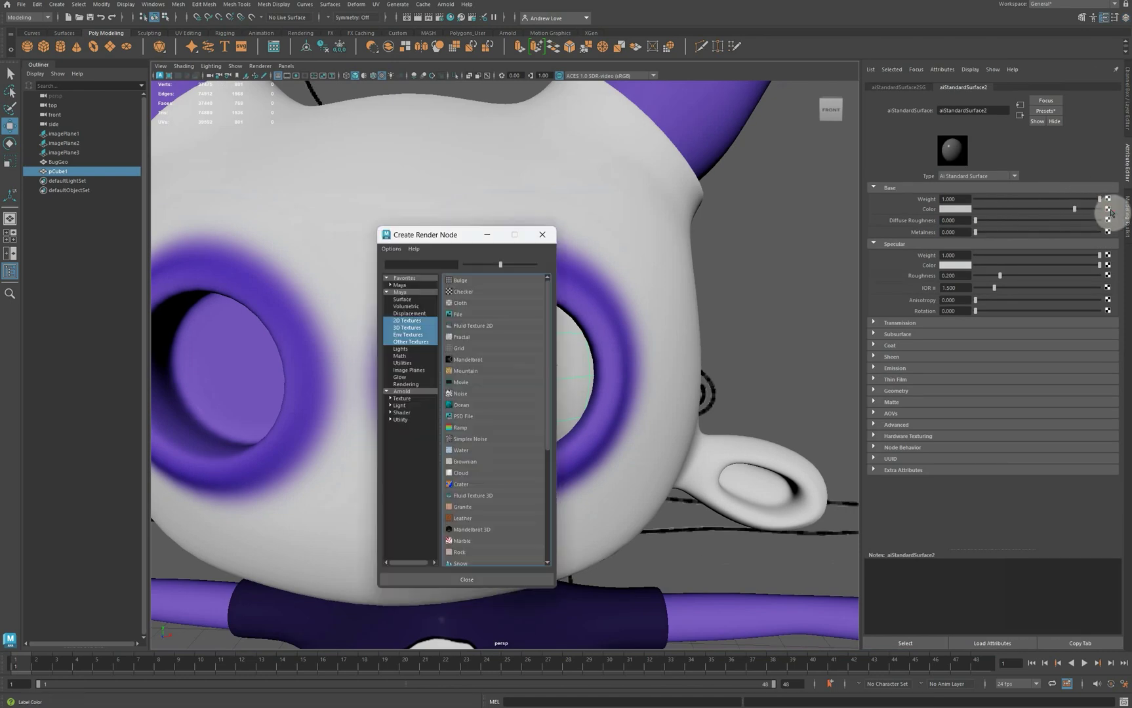
left_click(474, 319)
left_click(1110, 220)
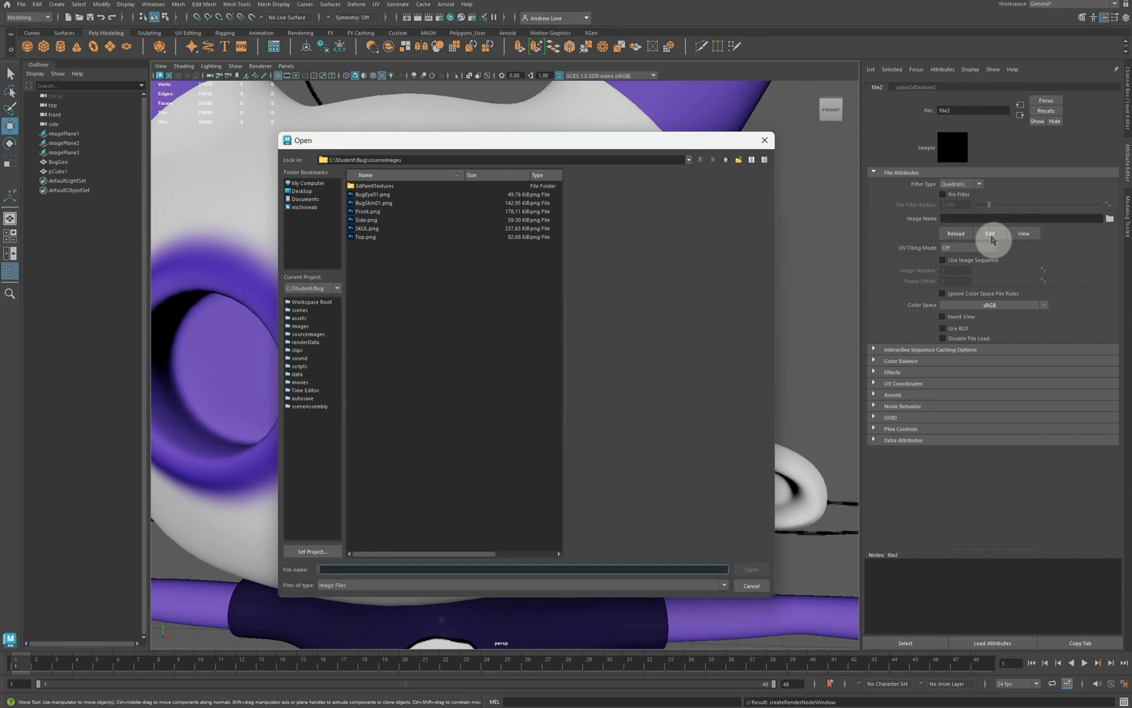
left_click(373, 196)
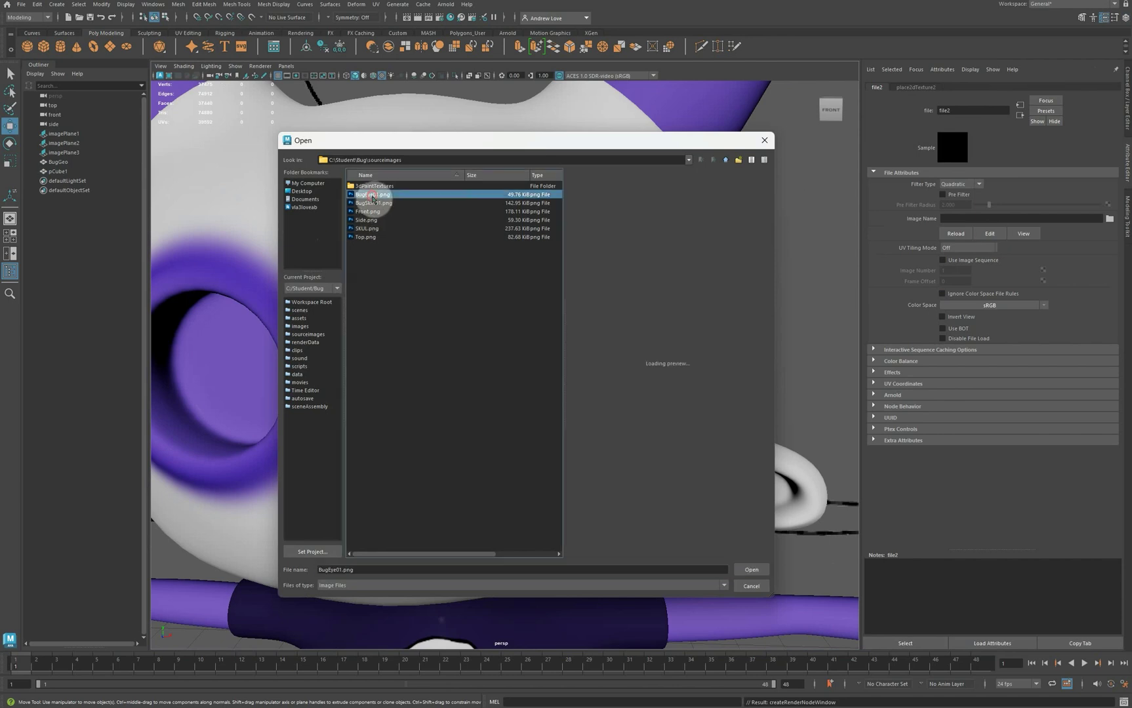
left_click(752, 572)
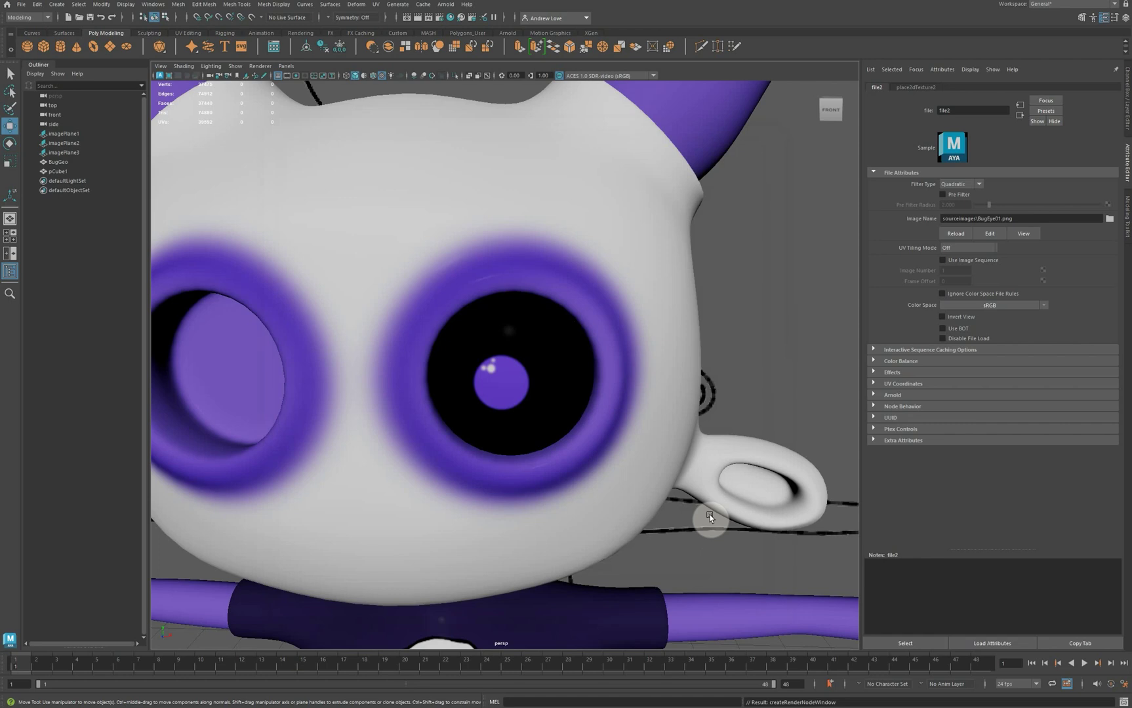
Orbit around the head and inspect the aiBugskin specular roughness.
scroll(428, 449, "down", 5)
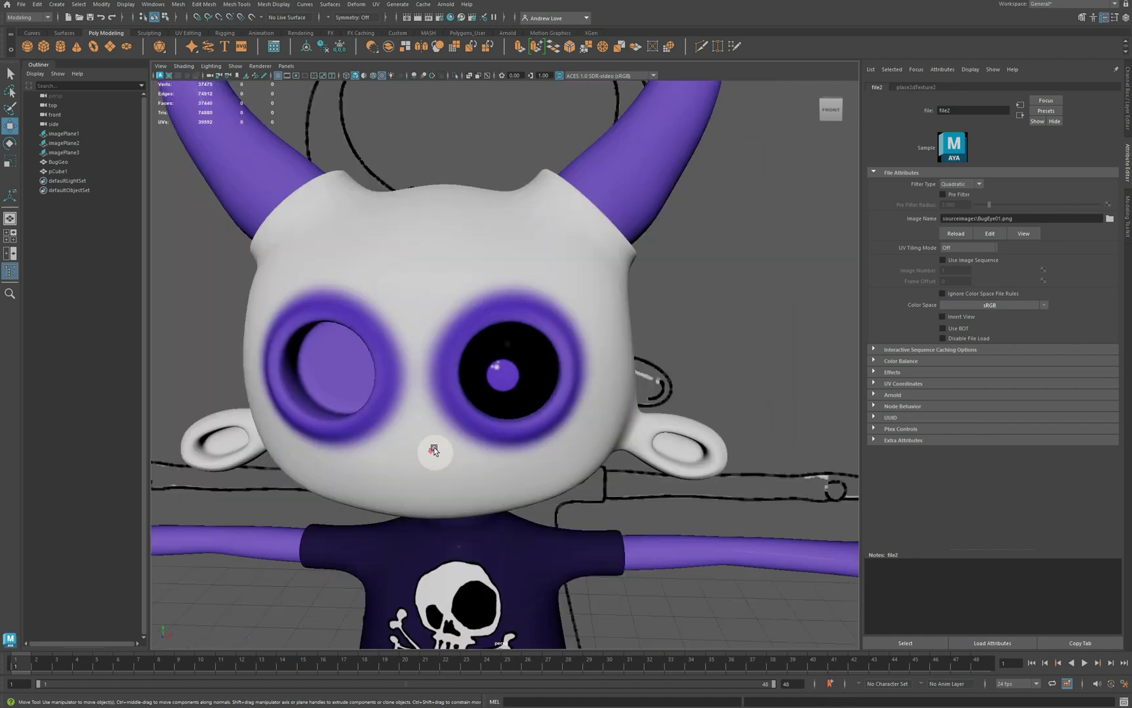
left_click_drag(369, 482, 451, 438, "alt")
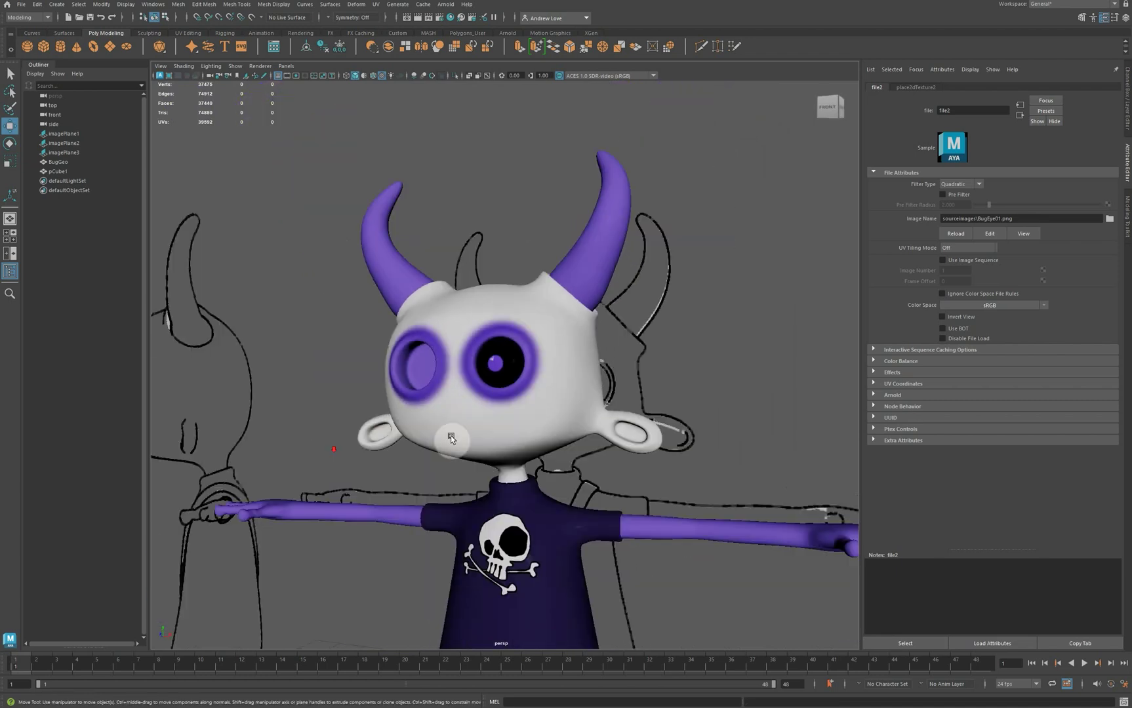
left_click(546, 354)
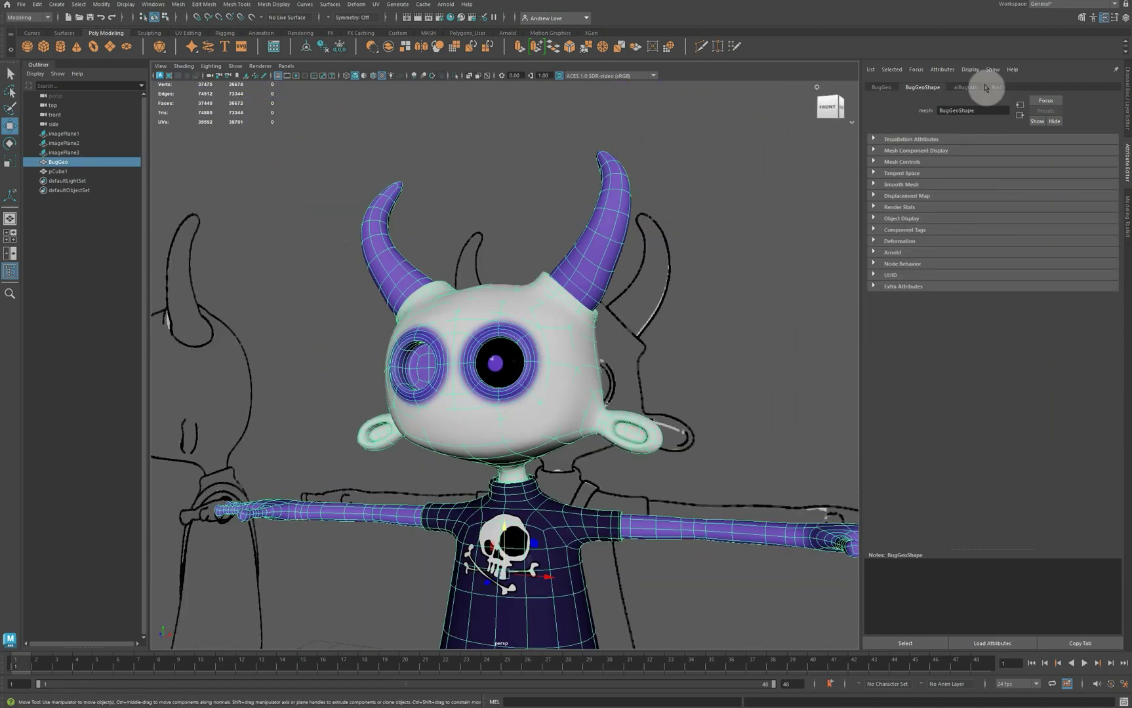
left_click(964, 87)
left_click(948, 276)
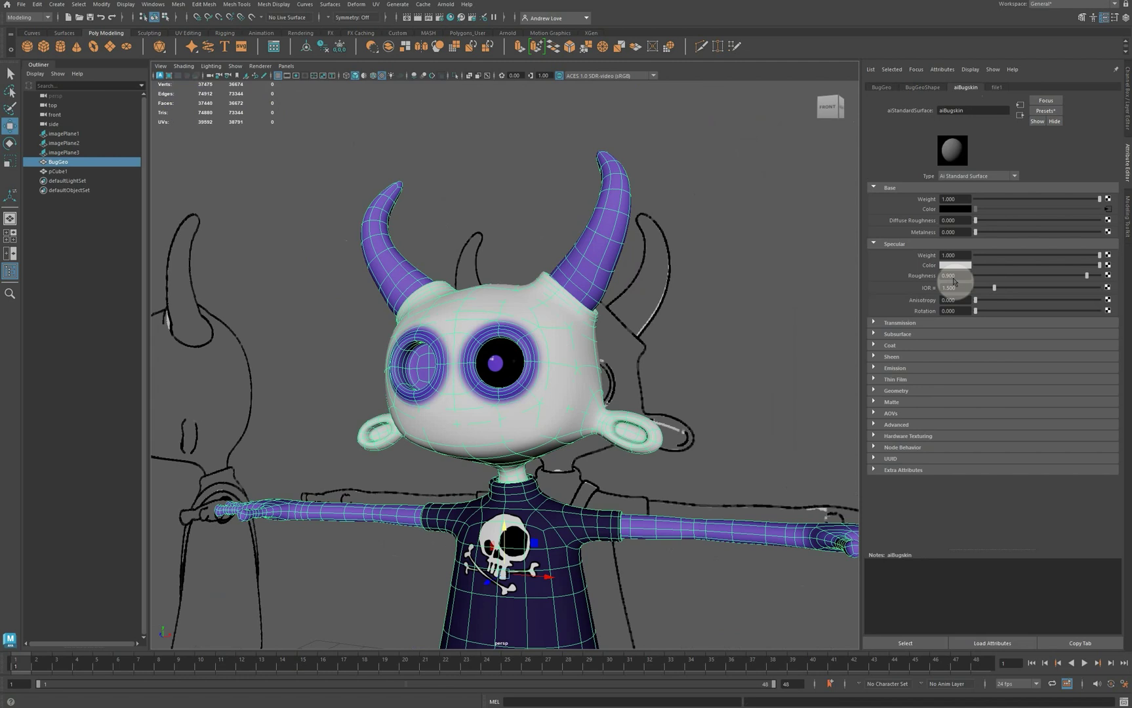
Check the eye's specular roughness, frame the whole character, and reselect the eye.
left_click(511, 352)
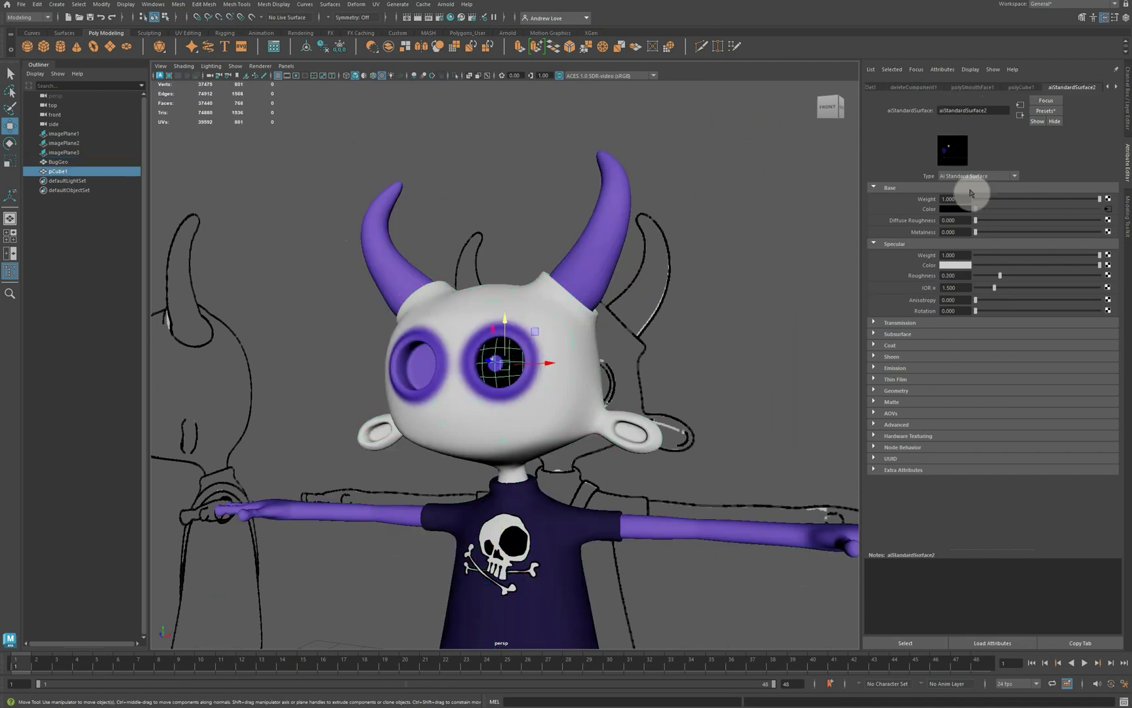
left_click_drag(948, 276, 970, 277)
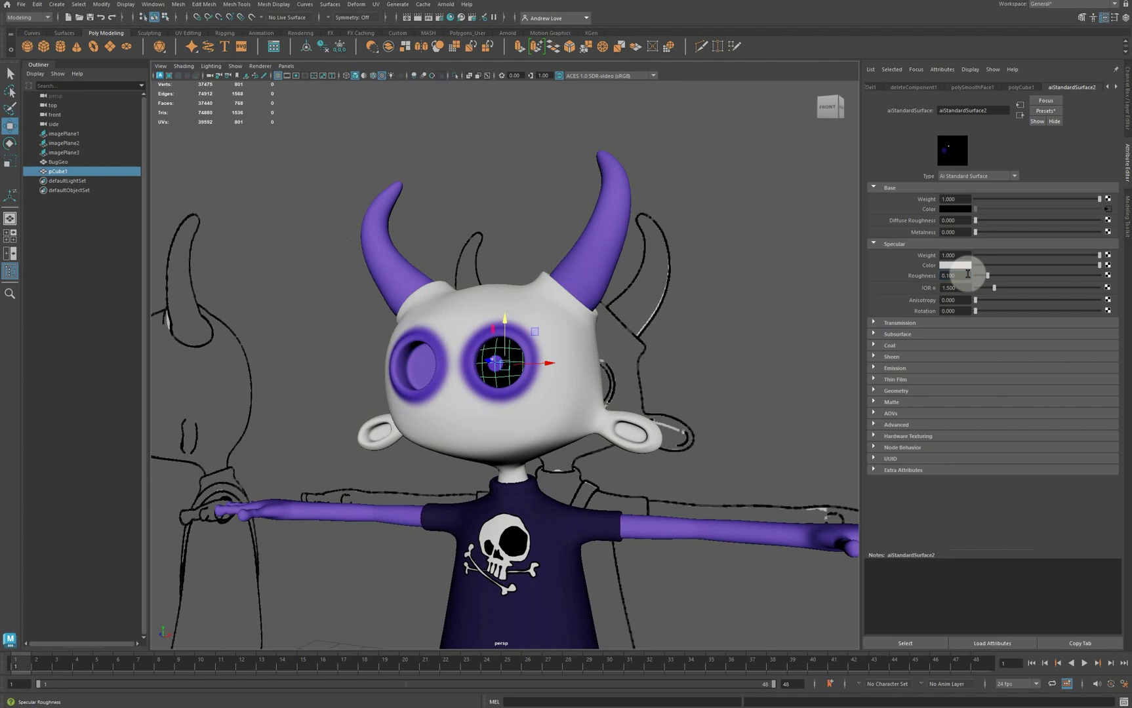
left_click(811, 253)
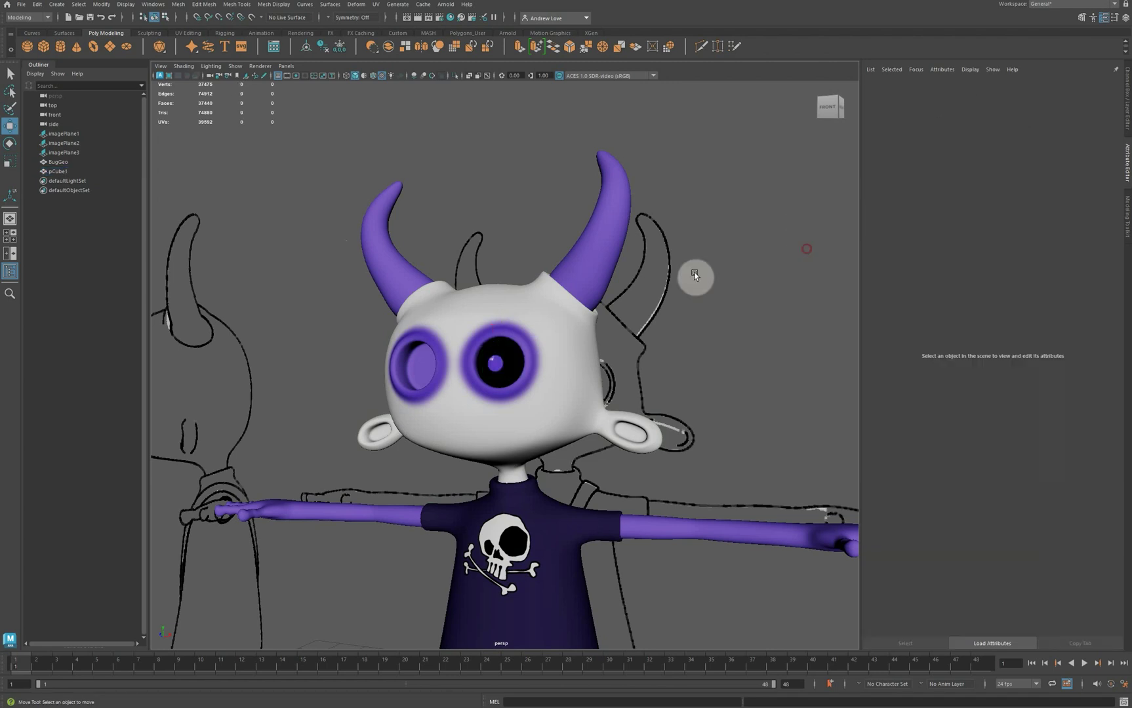
key("a")
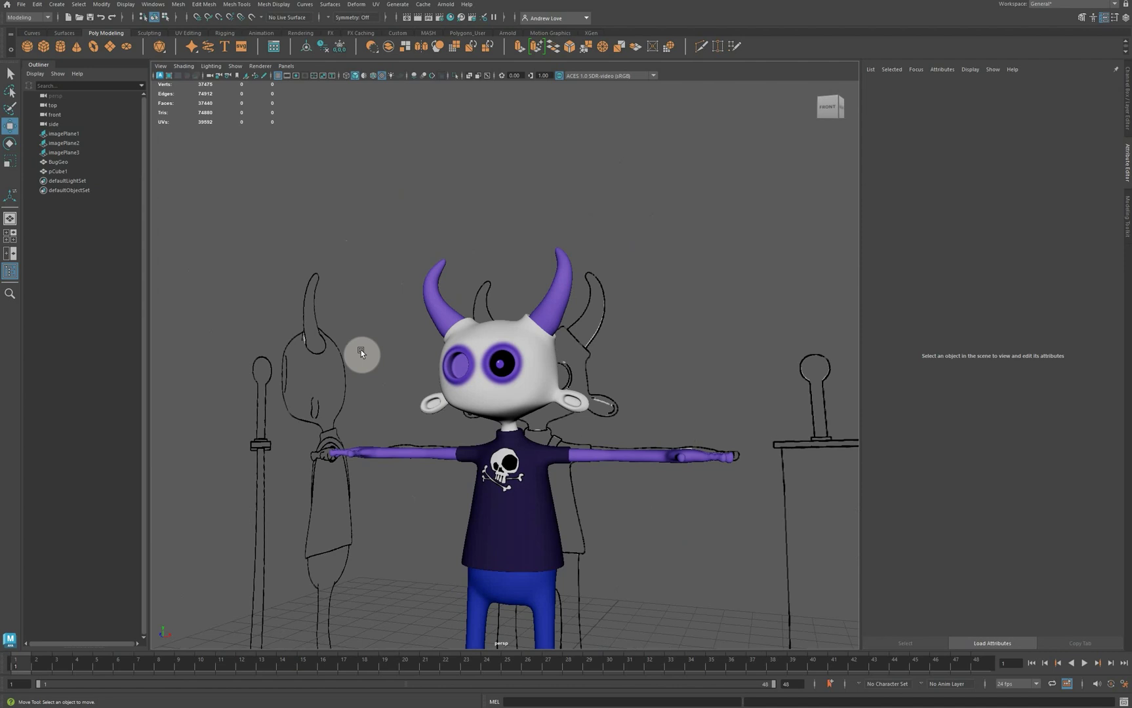
left_click_drag(329, 387, 336, 303, "alt")
left_click(517, 243)
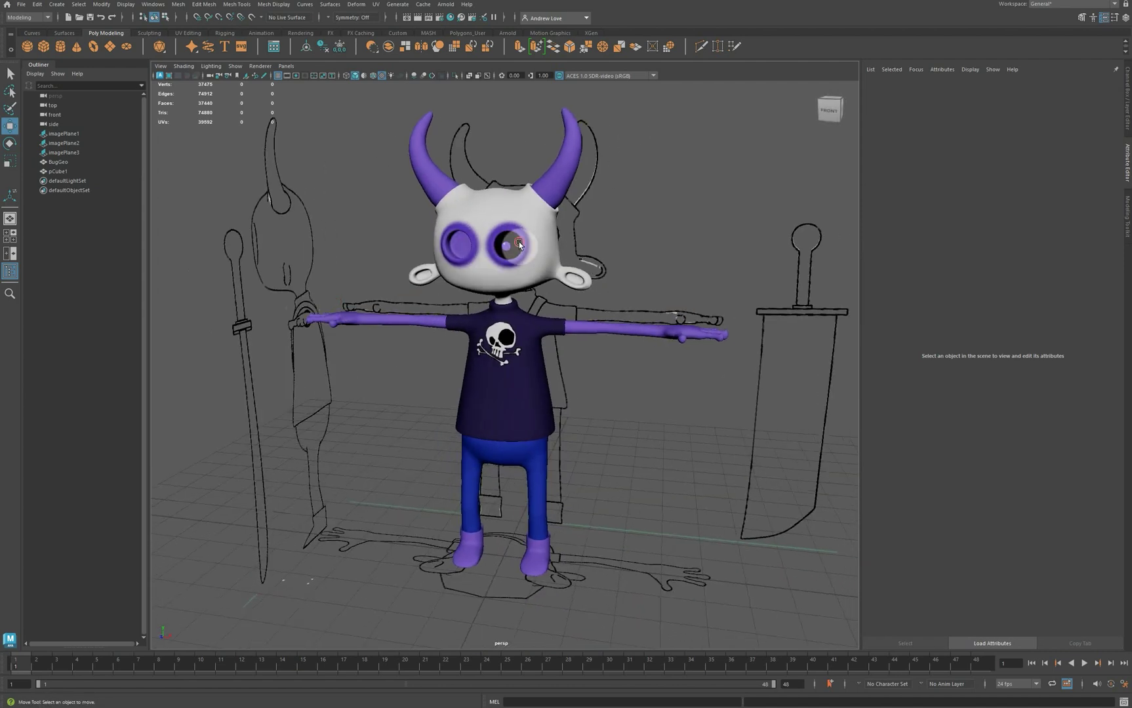
scroll(354, 253, "up", 3)
scroll(338, 214, "up", 2)
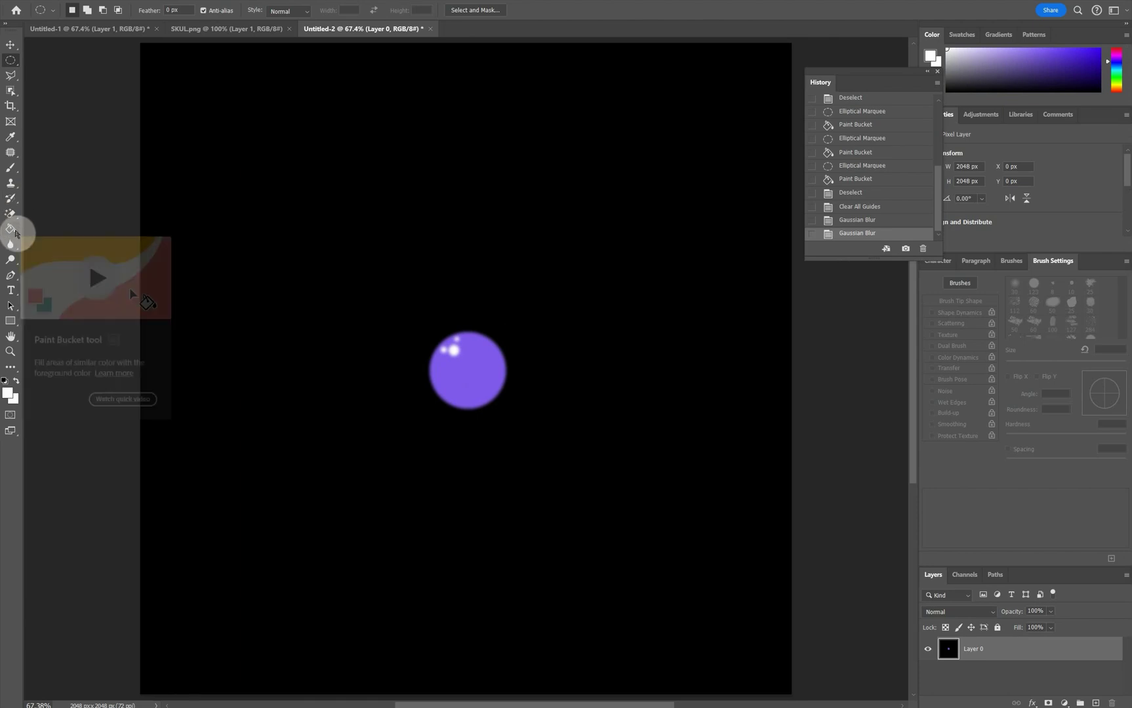
Refill the purple circle and its highlight with a pale lavender.
left_click(8, 393)
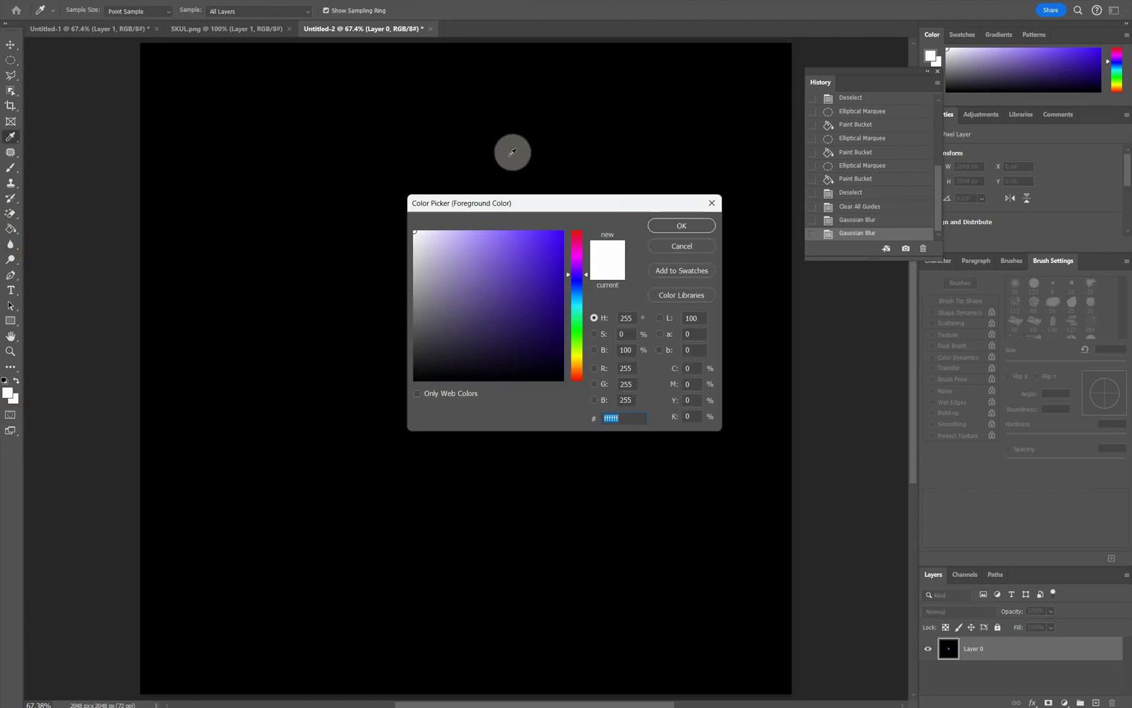
left_click_drag(515, 195, 685, 183)
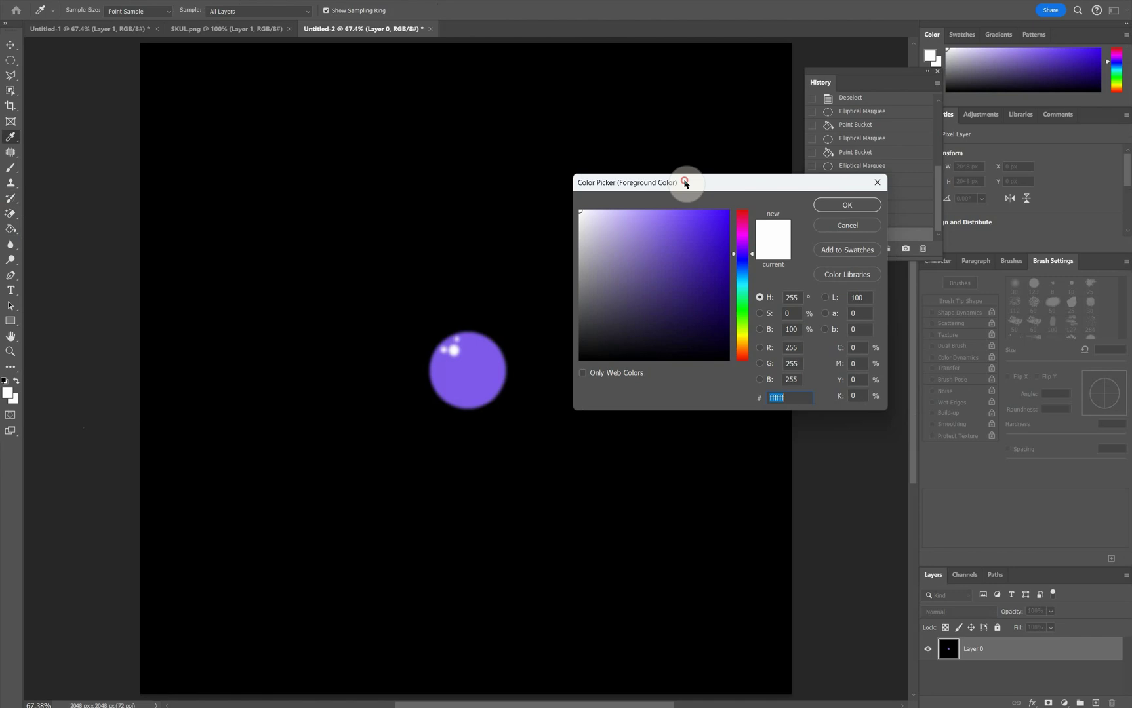
left_click(658, 211)
left_click_drag(659, 211, 630, 210)
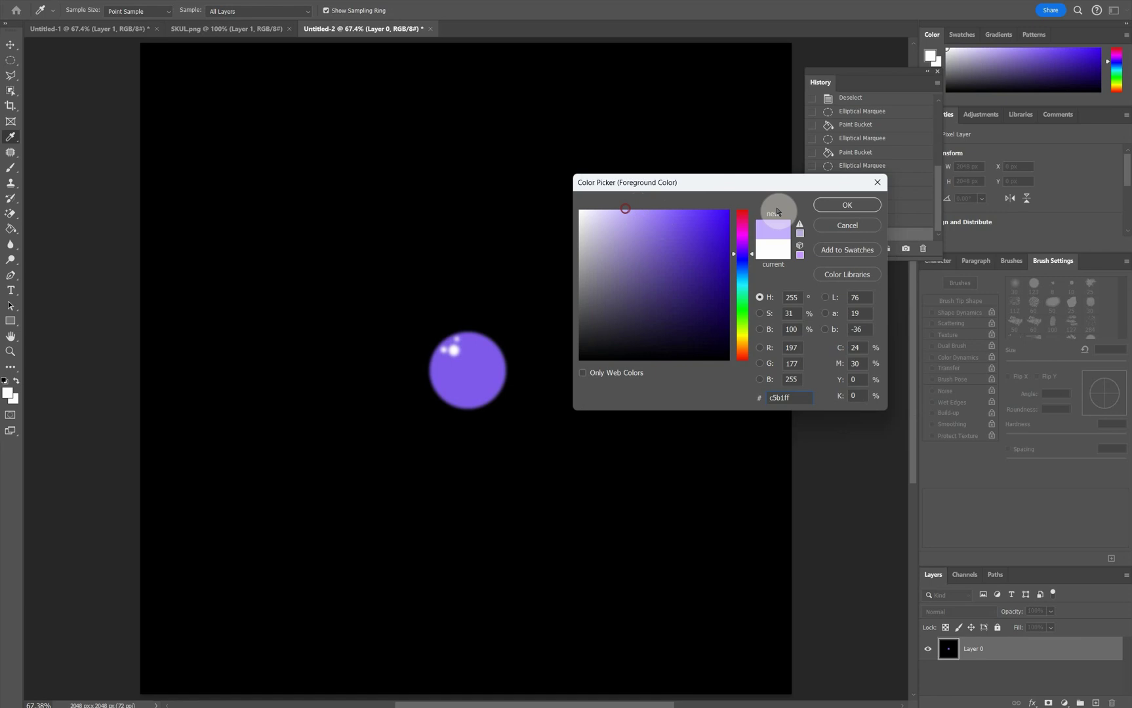
left_click(846, 205)
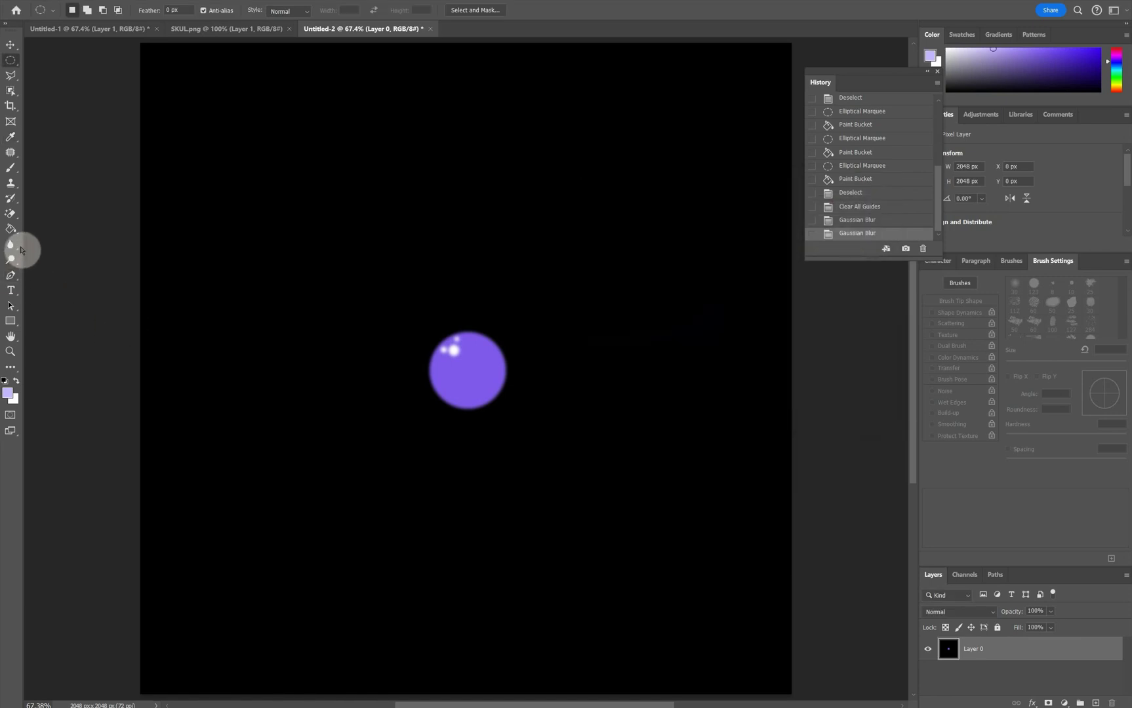
left_click(10, 229)
left_click(470, 386)
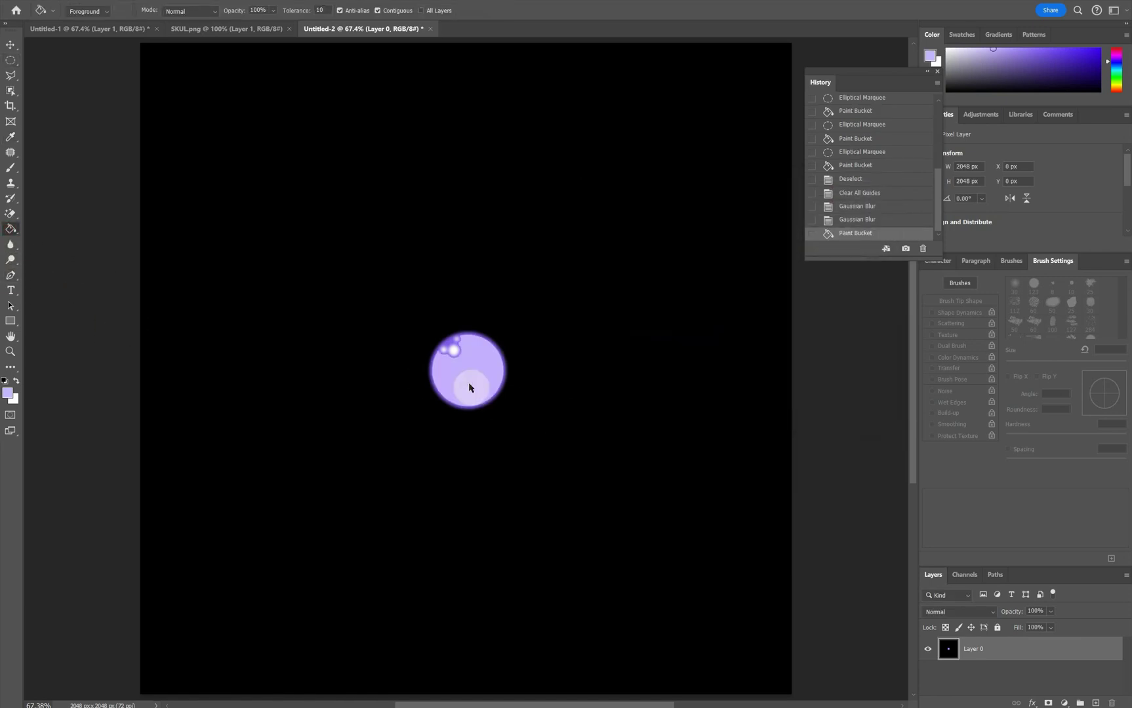
left_click(453, 348)
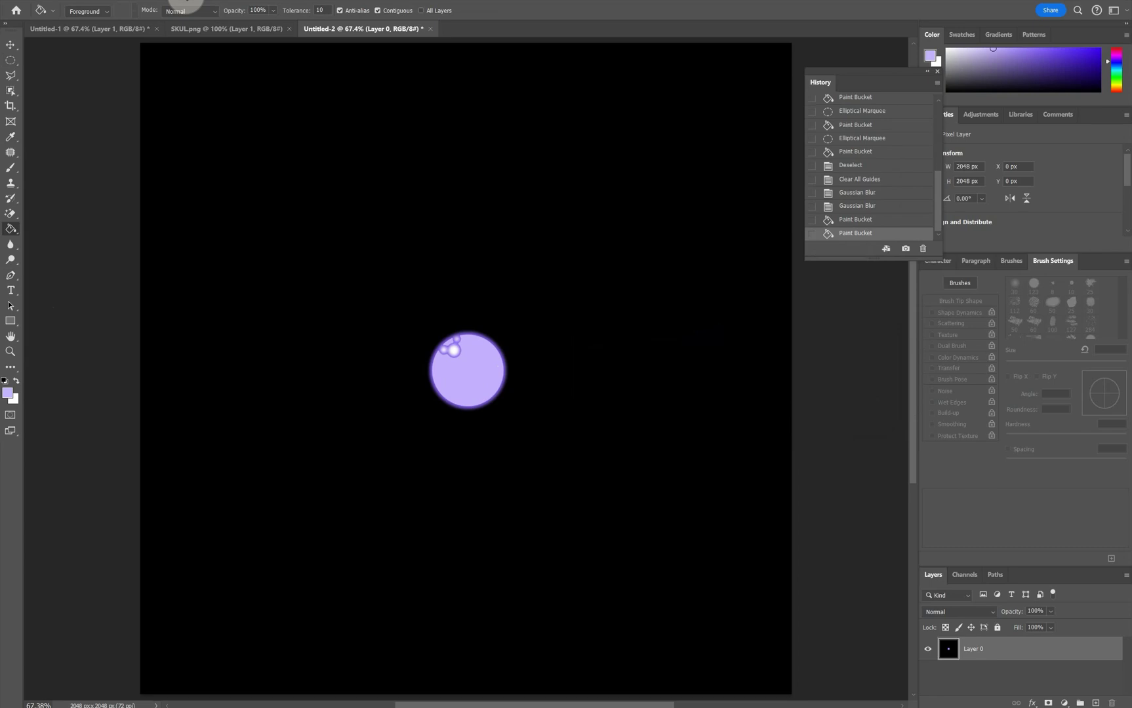
Soften the circle with a 4.0-pixel Gaussian Blur.
left_click(188, 1)
left_click(200, 1)
left_click(148, 2)
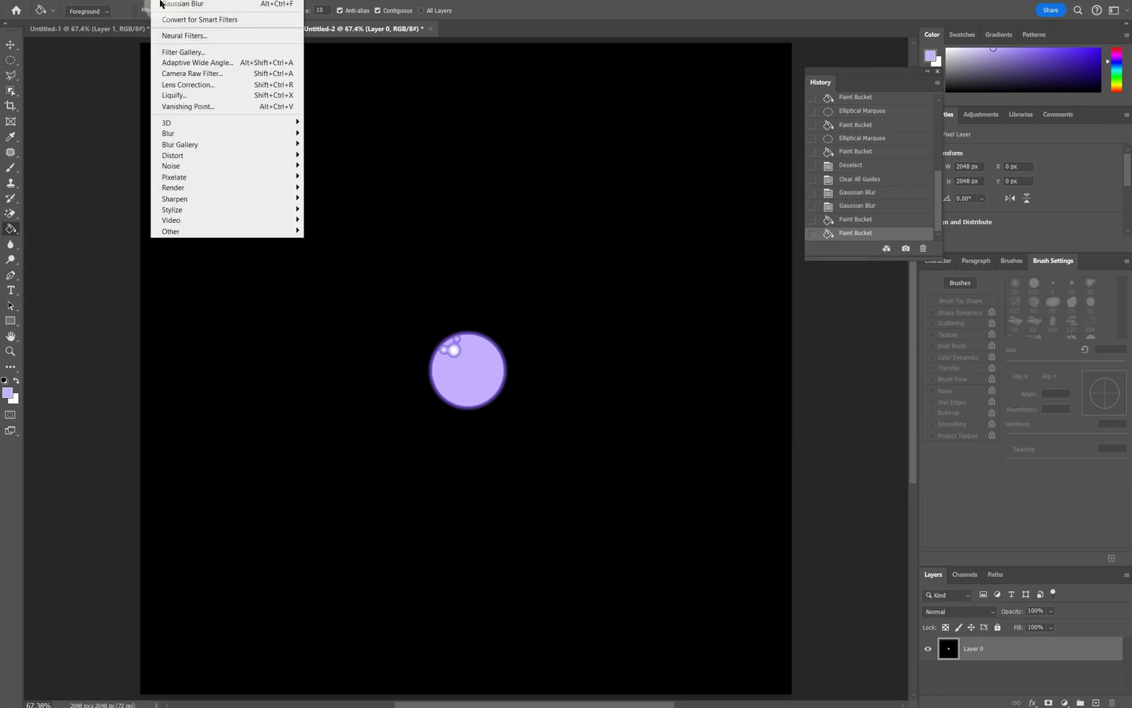
mouse_move(217, 133)
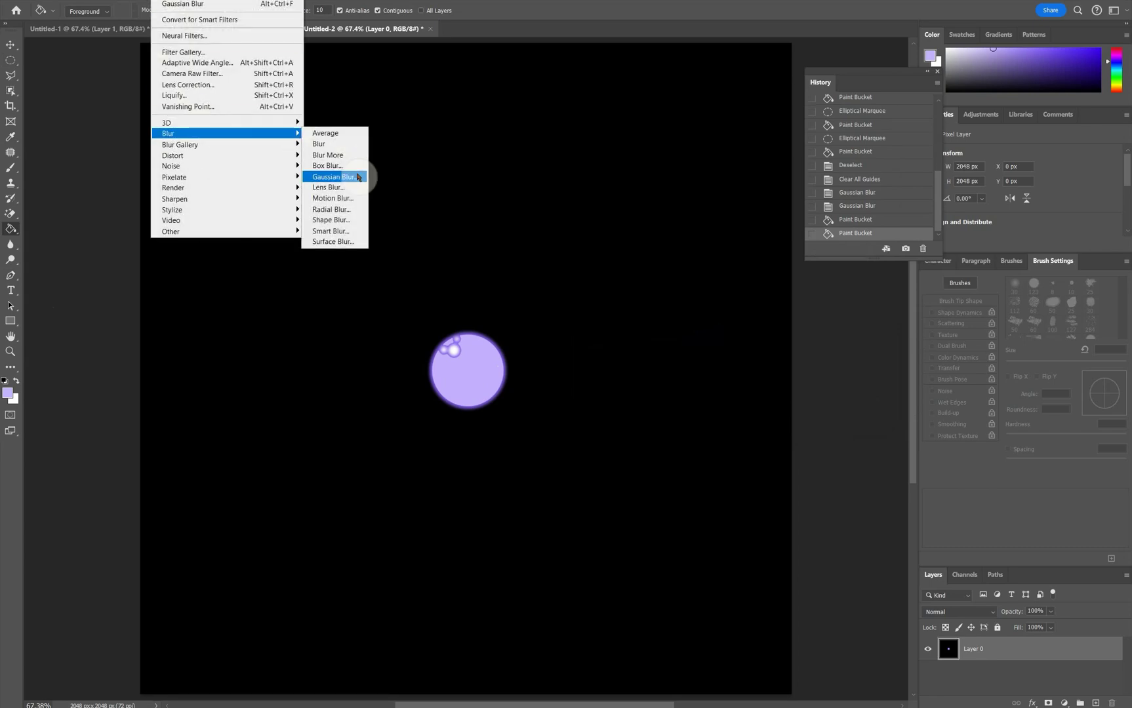
left_click(338, 177)
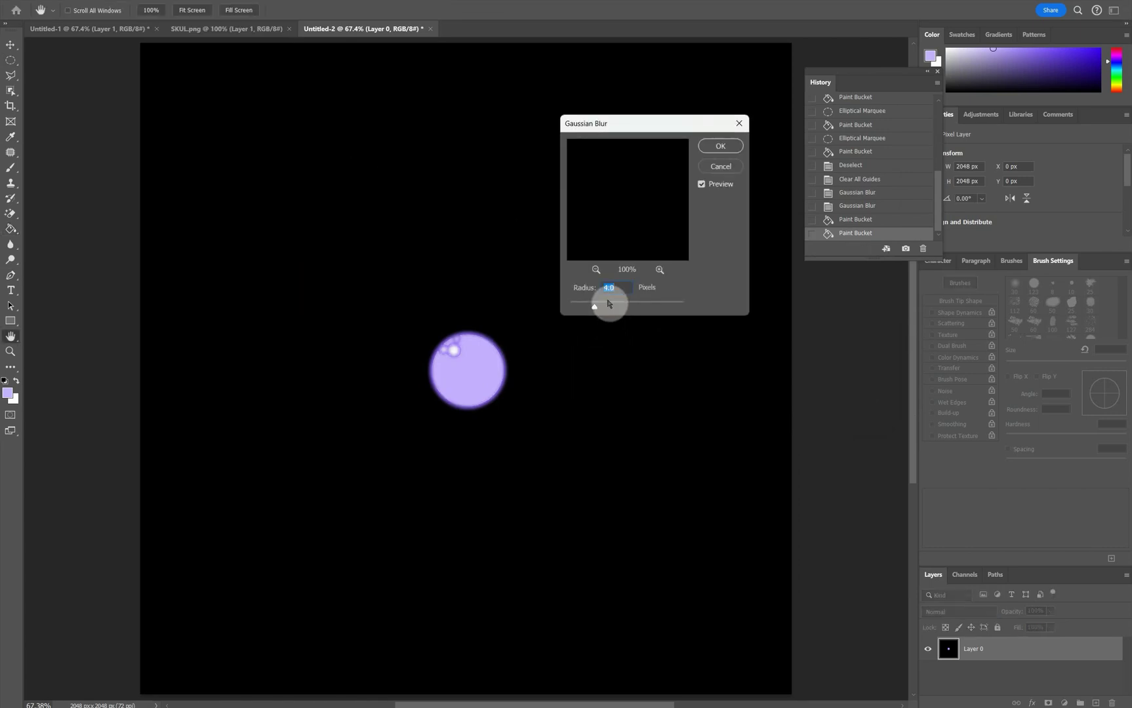
left_click(709, 149)
left_click(11, 229)
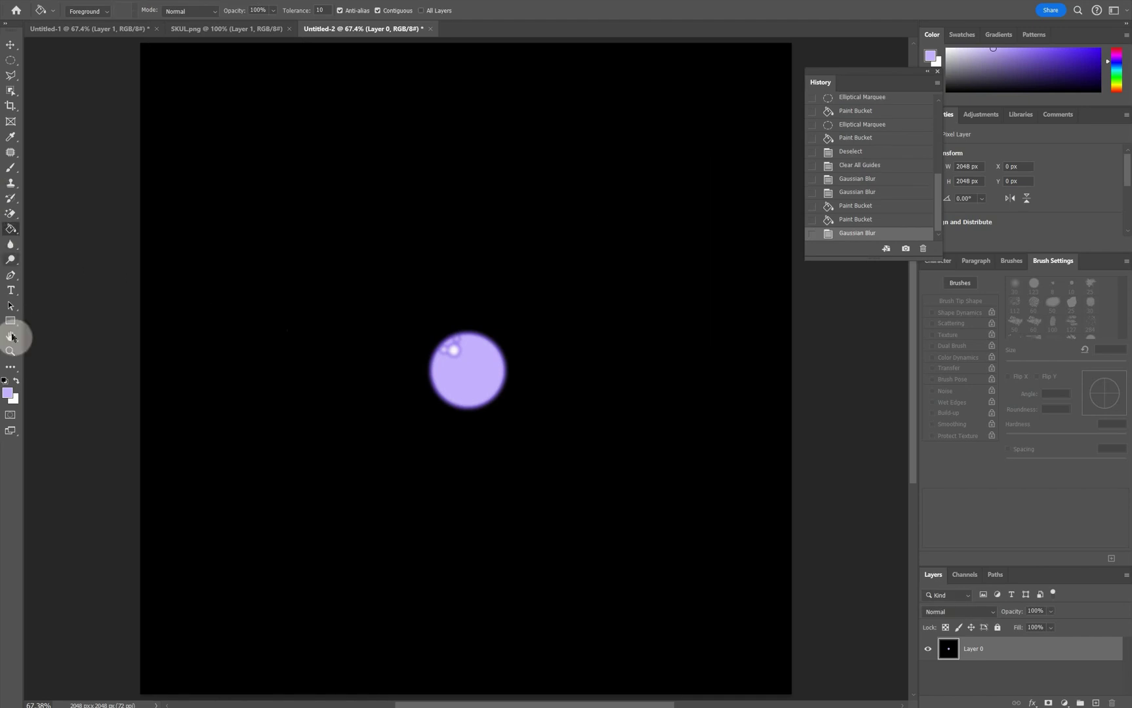
Fill a small centred circle with bright saturated purple as the pupil, then deselect.
left_click(10, 60)
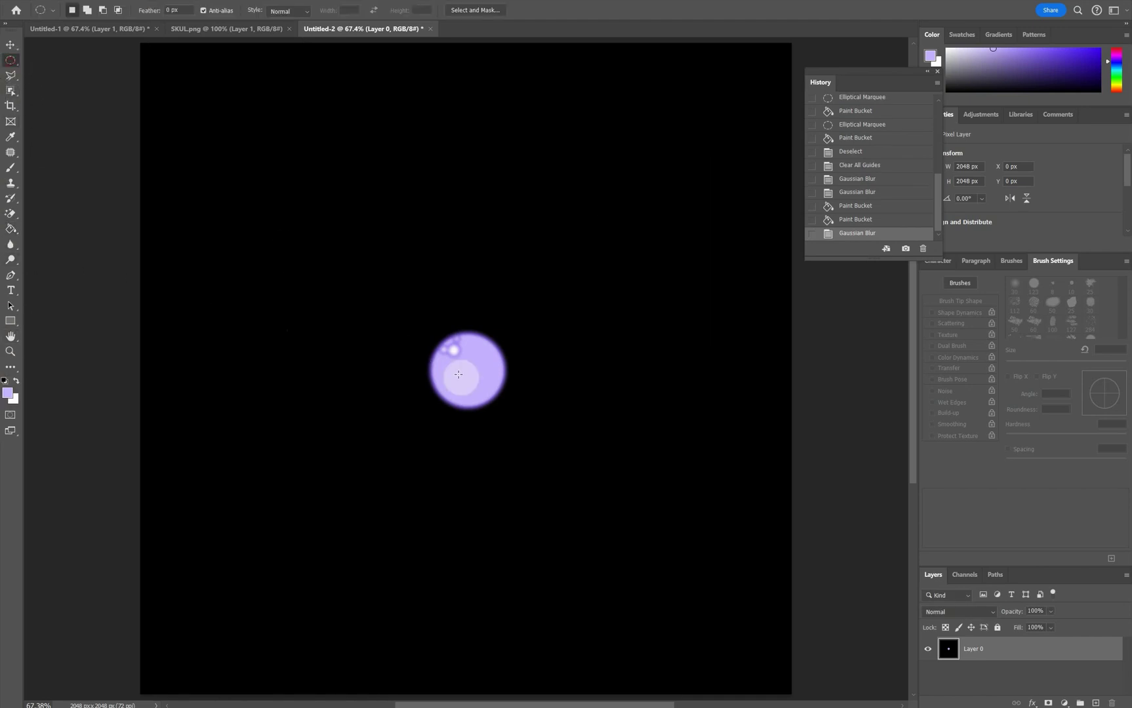
left_click_drag(456, 361, 480, 385)
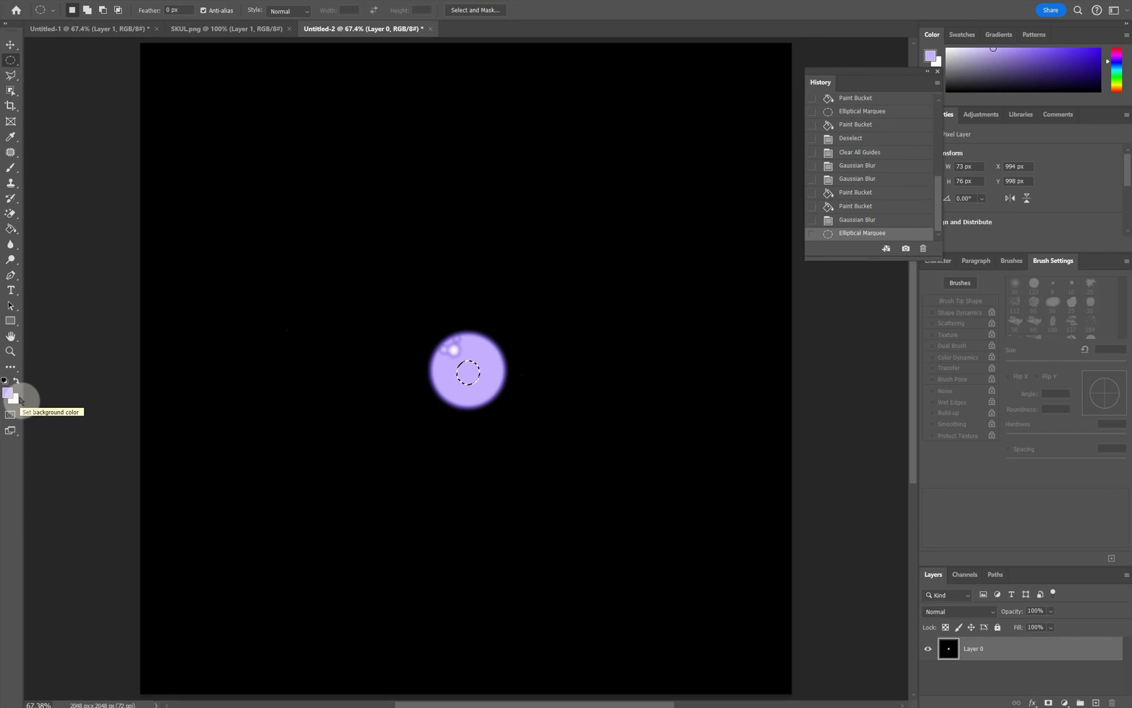
key("Left")
key("Left")
key("Left")
key("Left")
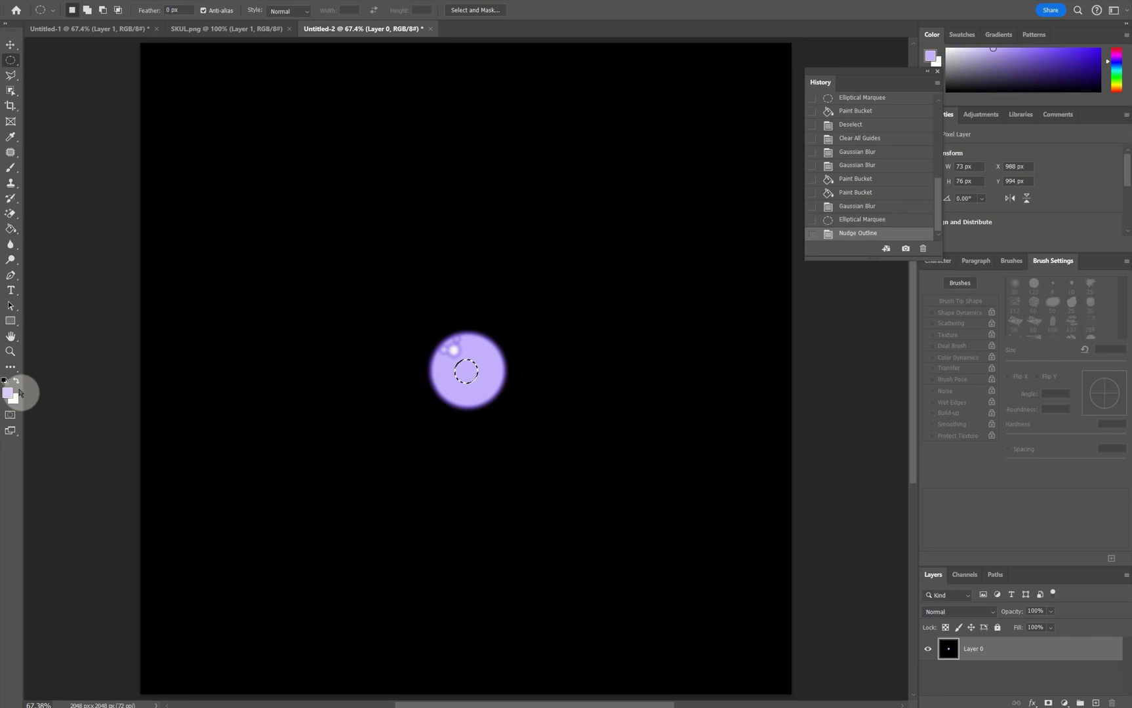
left_click(7, 393)
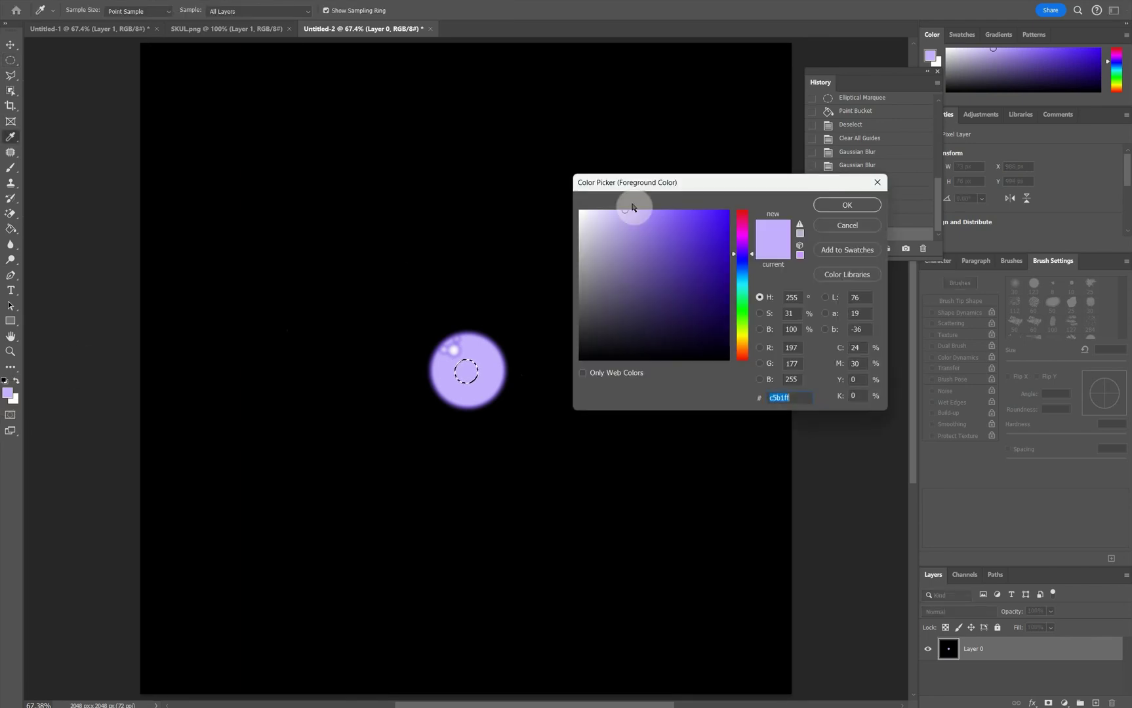
left_click(664, 274)
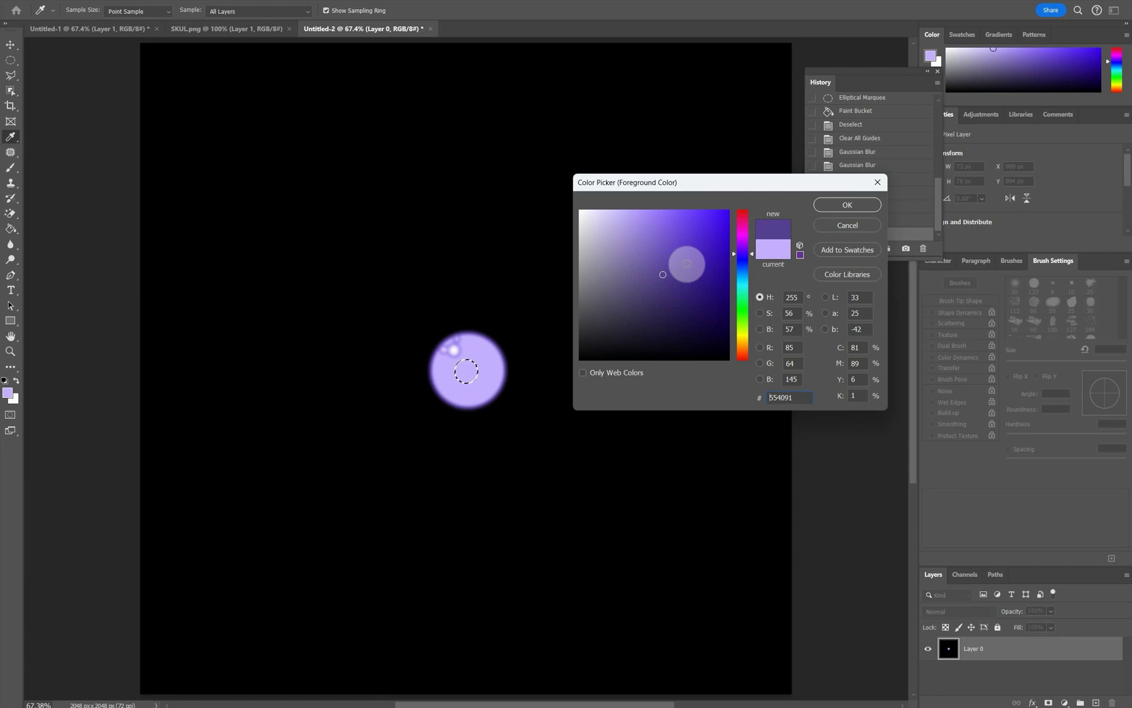
mouse_move(659, 252)
left_mouse_down()
mouse_move(660, 240)
mouse_move(684, 238)
mouse_move(753, 252)
left_mouse_up()
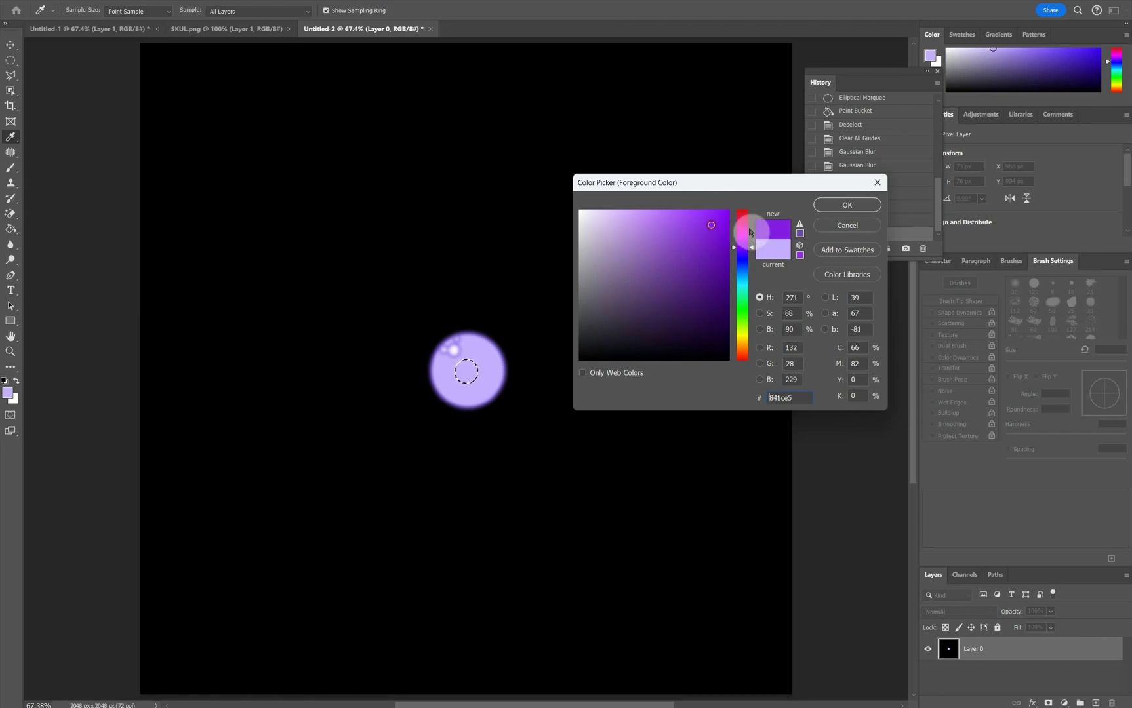
left_click(845, 204)
key("g")
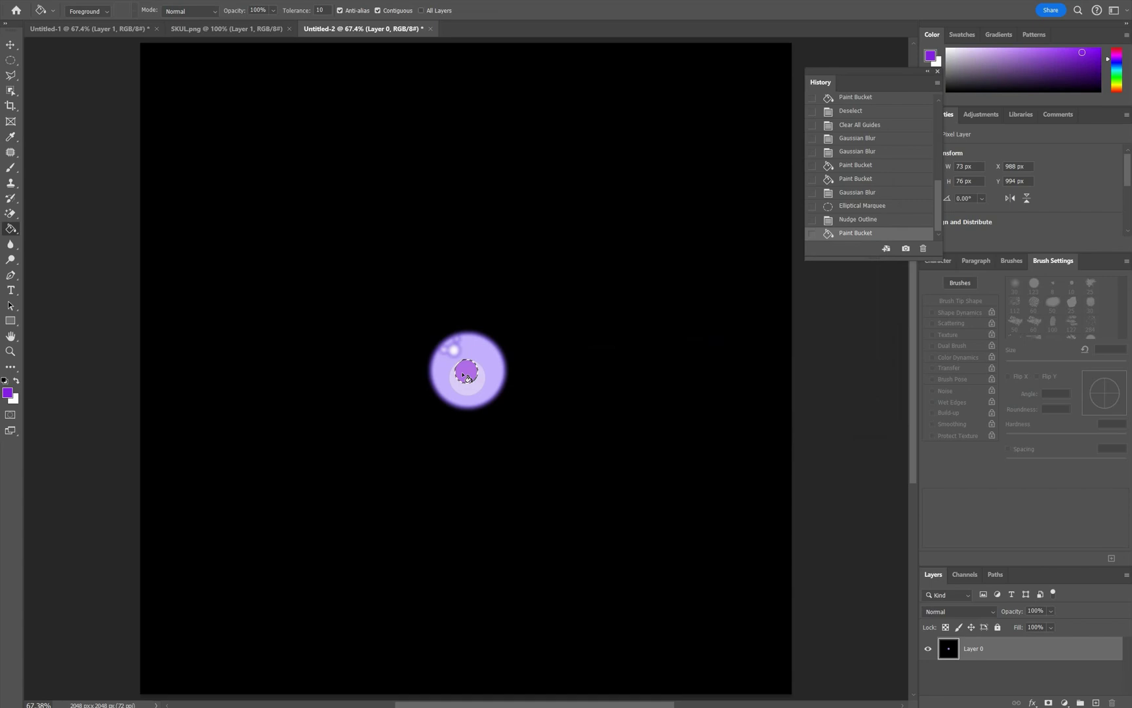
left_click(467, 375)
left_click(11, 59)
key("ctrl+d")
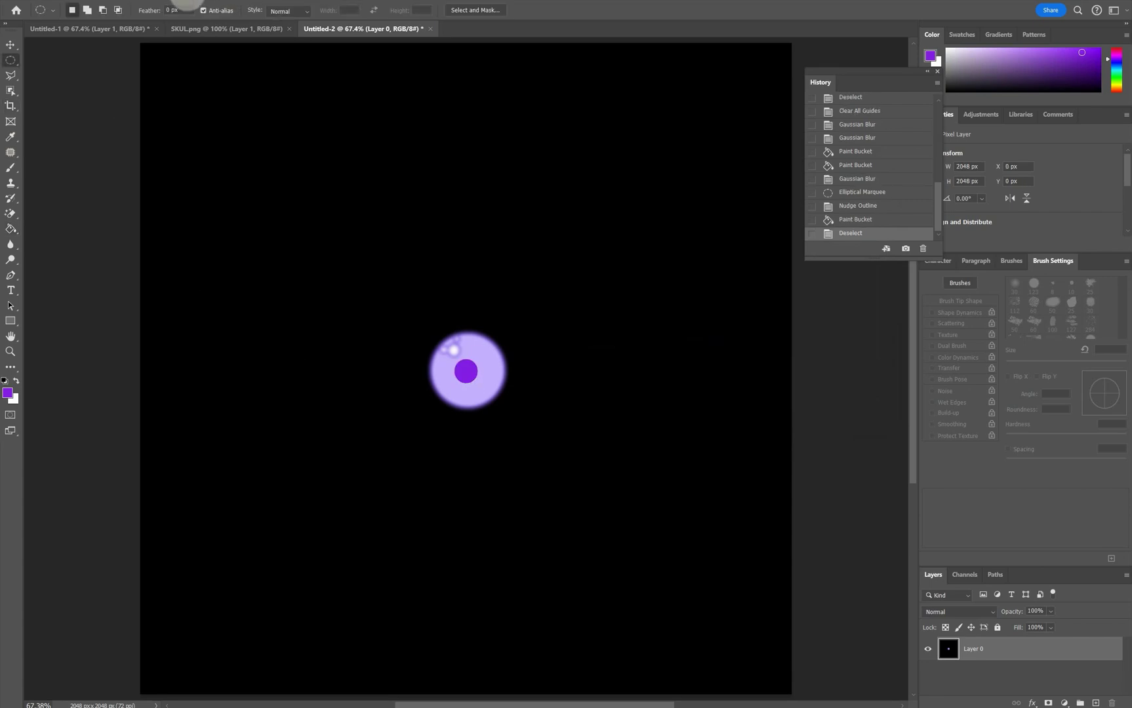
Blur the eye texture with a 4-pixel Gaussian Blur.
left_click(172, 1)
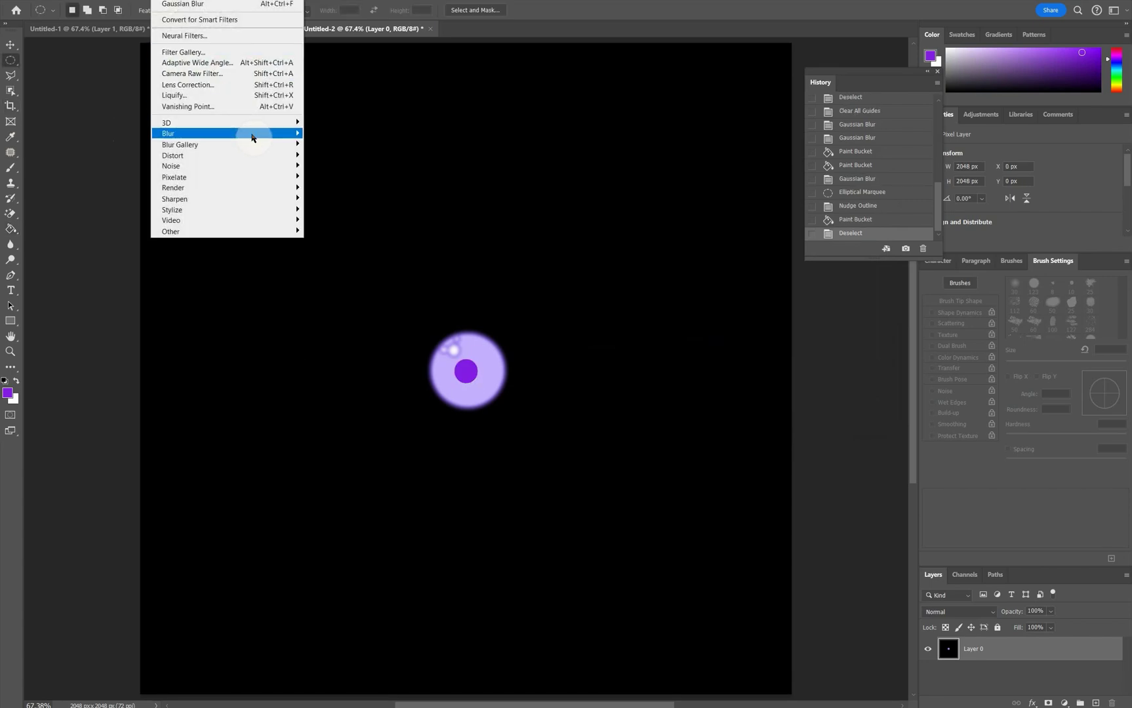
mouse_move(260, 135)
left_click(328, 177)
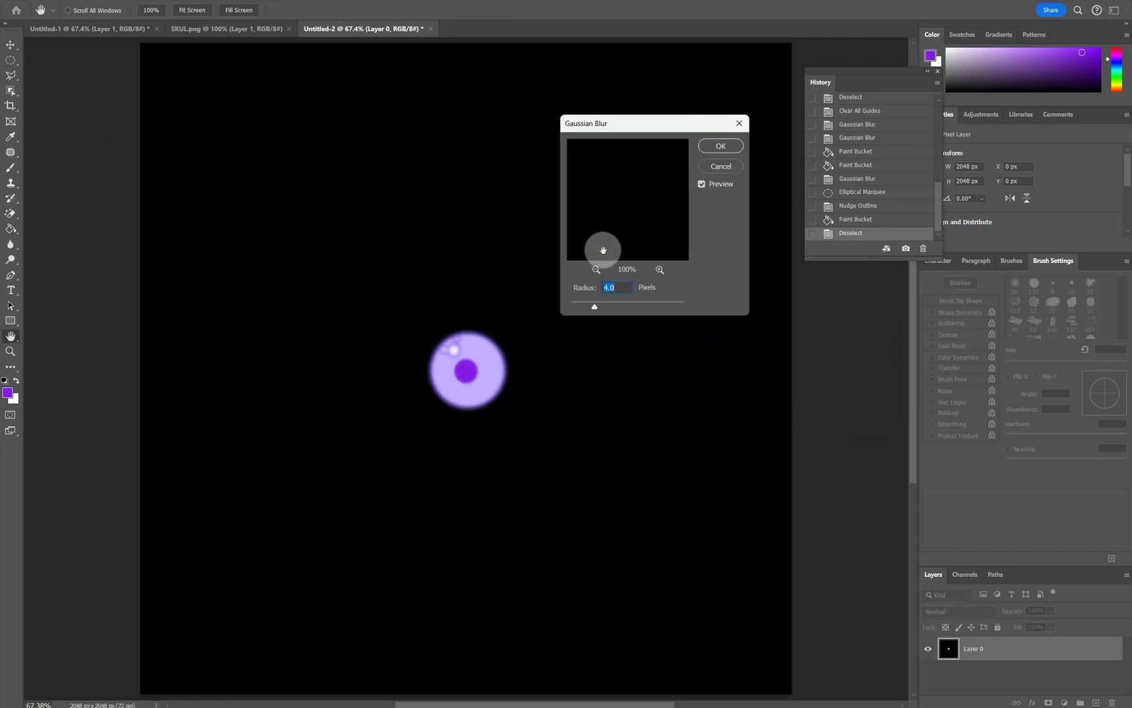
left_click(720, 147)
key("m")
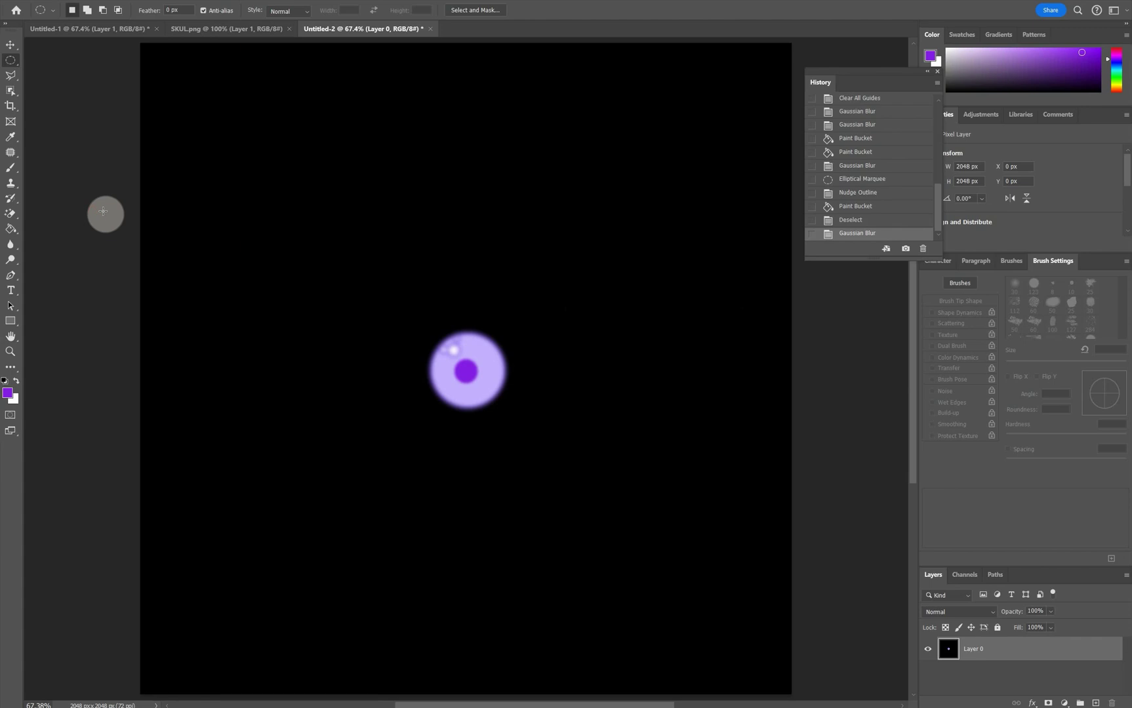
Quick-export as PNG, overwriting the existing BugEye01.png.
left_click(25, 4)
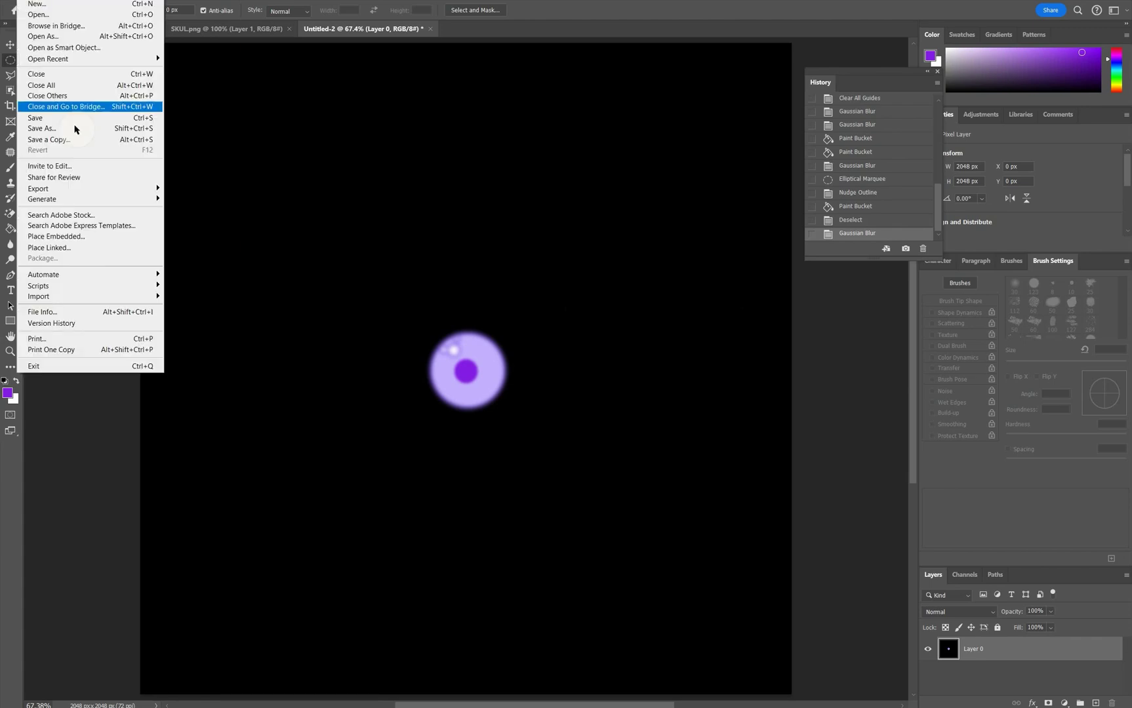
mouse_move(102, 188)
left_click(192, 189)
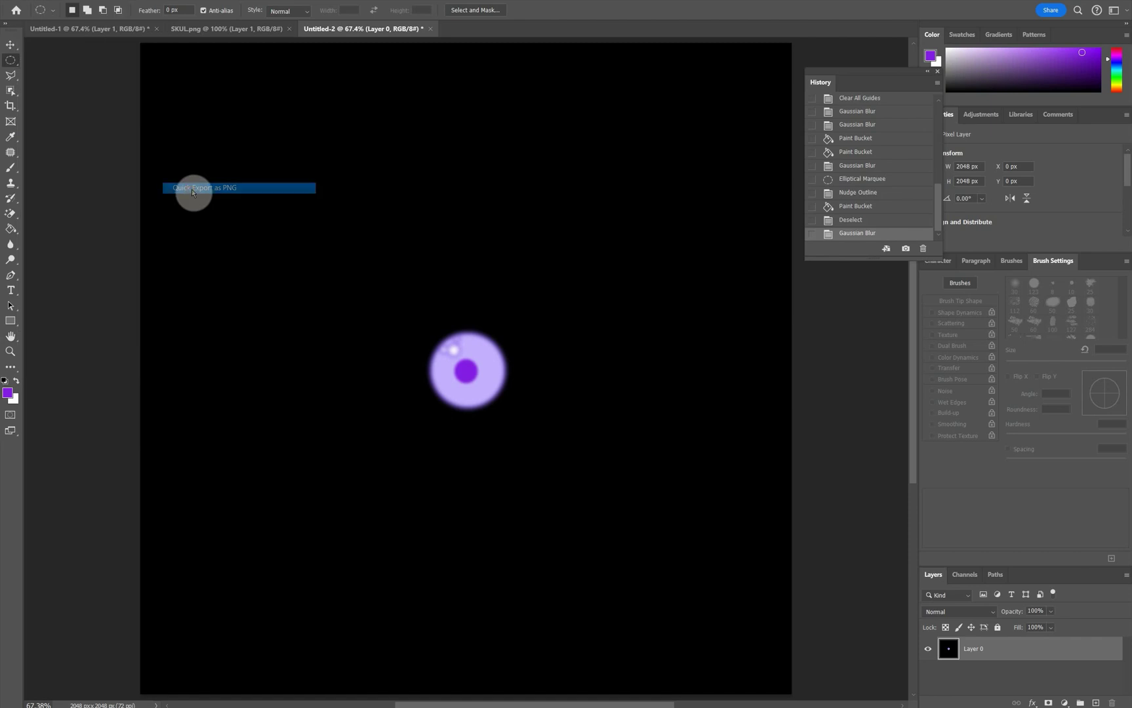
left_click(297, 84)
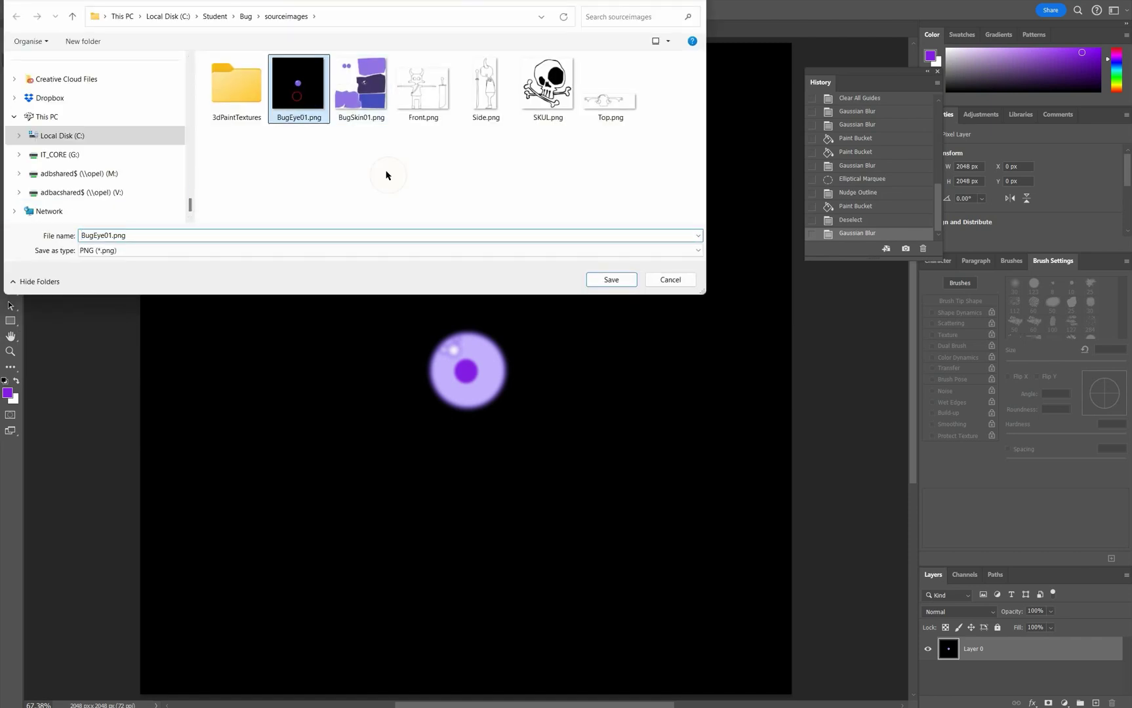
left_click(622, 282)
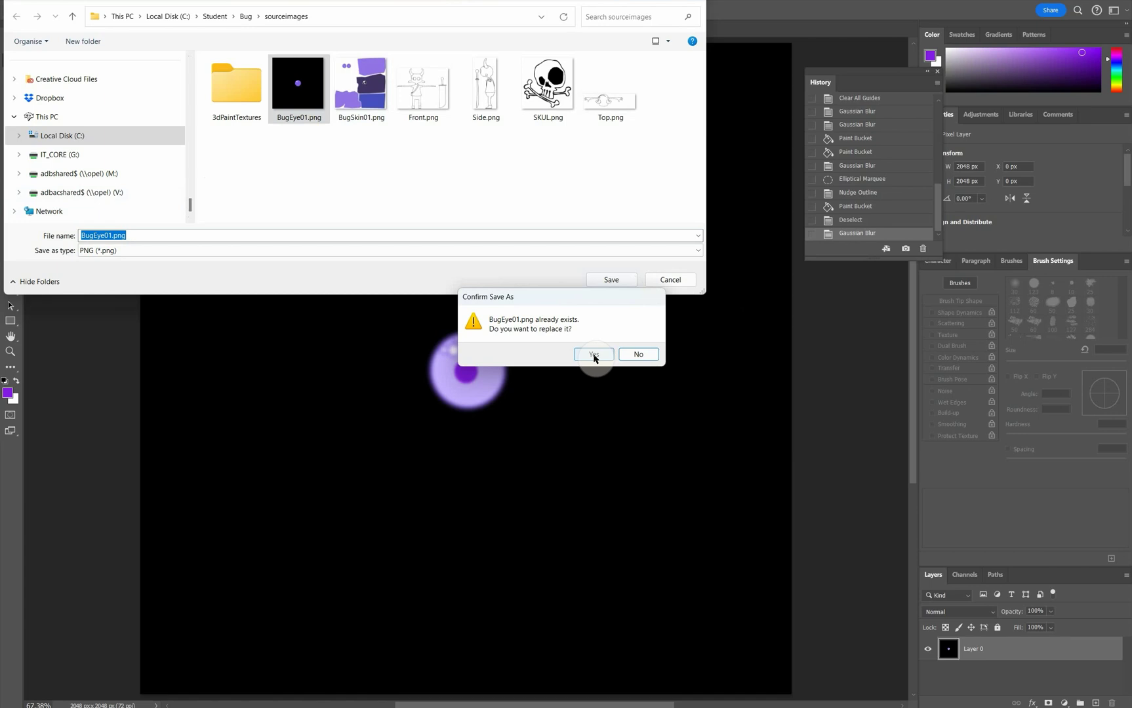
left_click(594, 355)
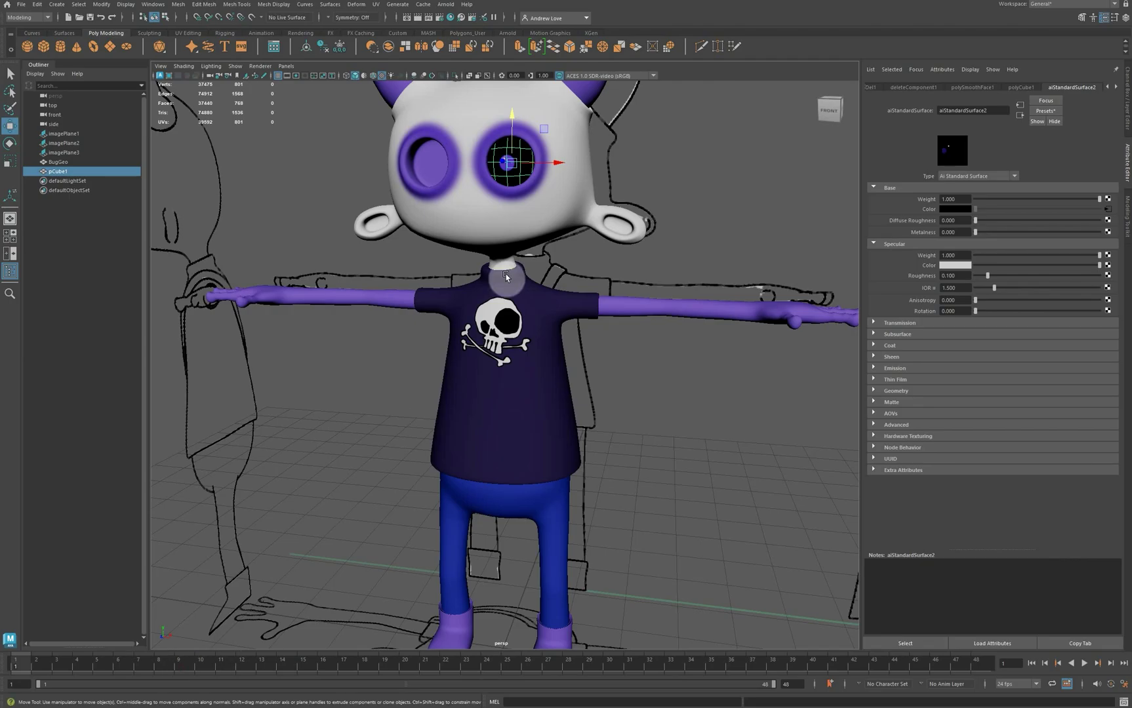
Reload the eye's BugEye01.png file texture so it shows the new purple pupil.
left_click(531, 166)
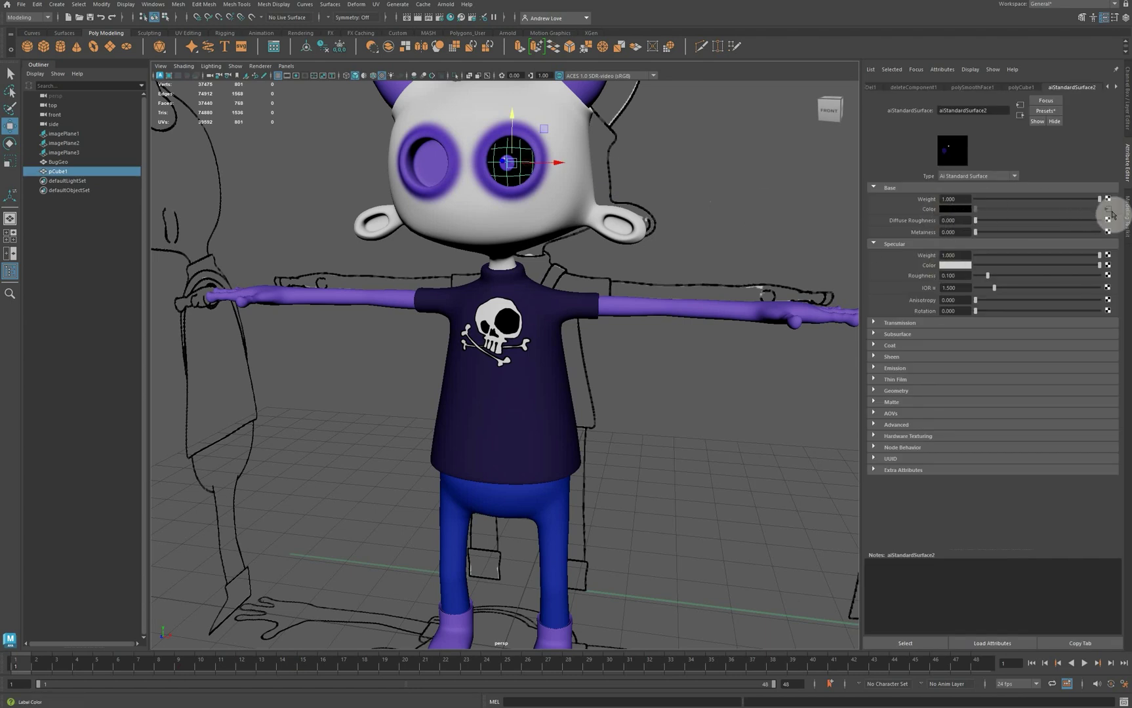
left_click(1109, 214)
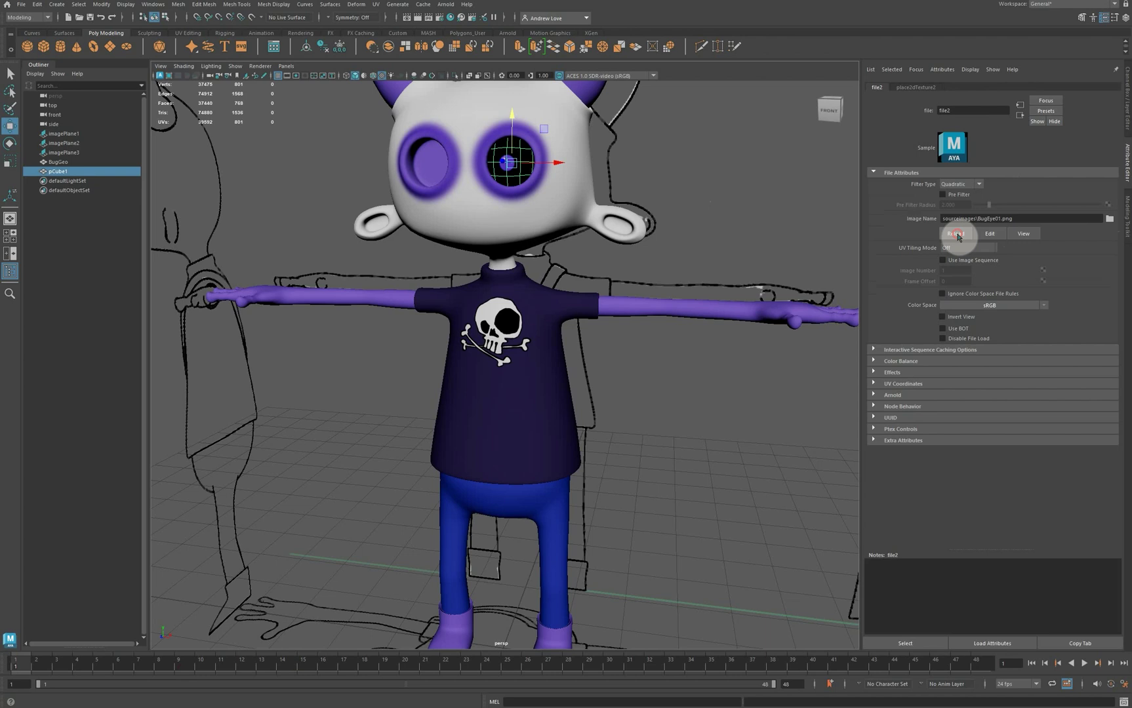
left_click(771, 207)
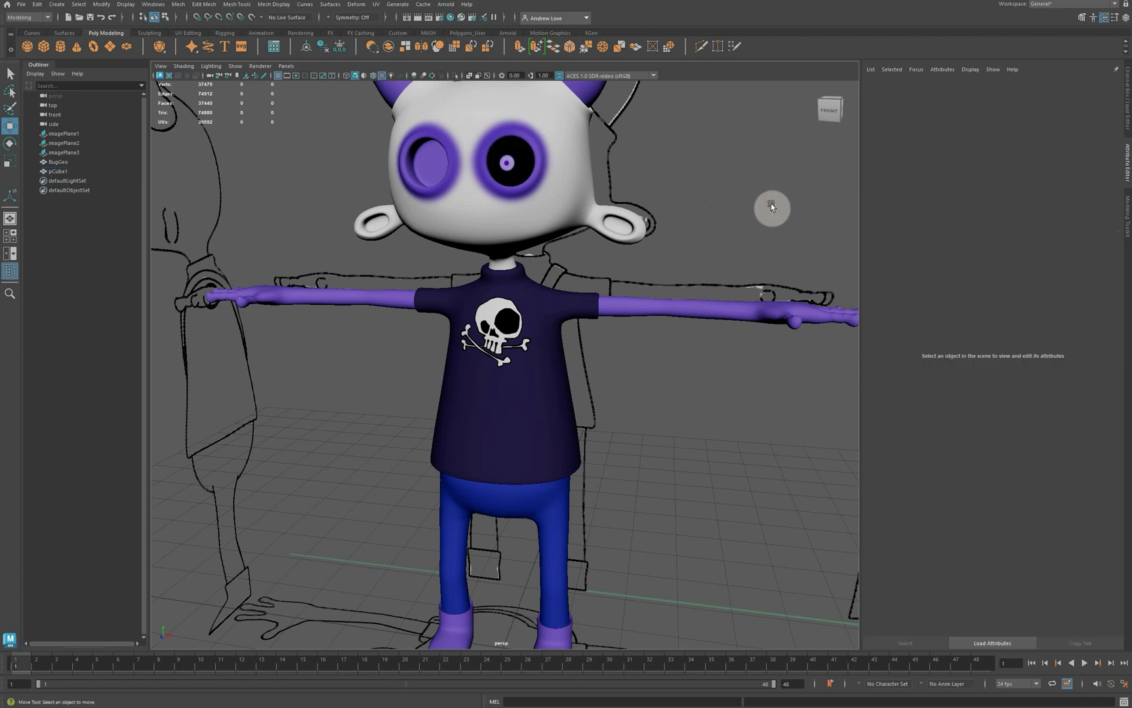
Orbit around the character to inspect the eyes and reselect the eye pupil object.
scroll(770, 204, "down", 3)
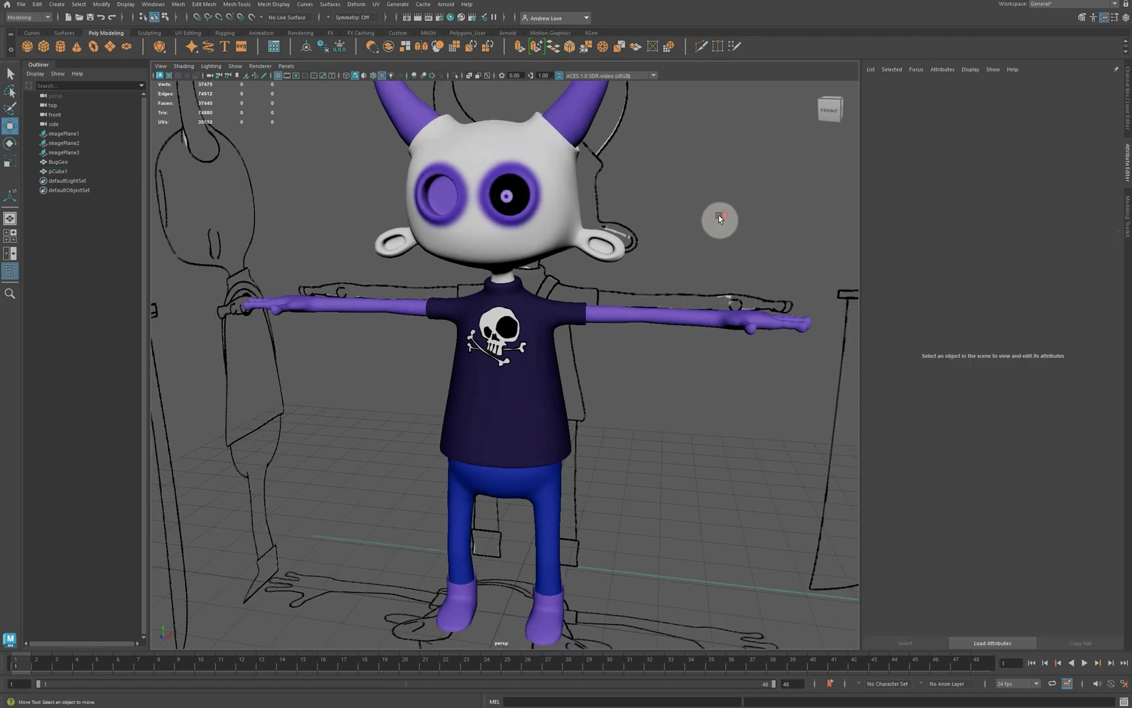
left_click_drag(658, 265, 689, 251, "alt")
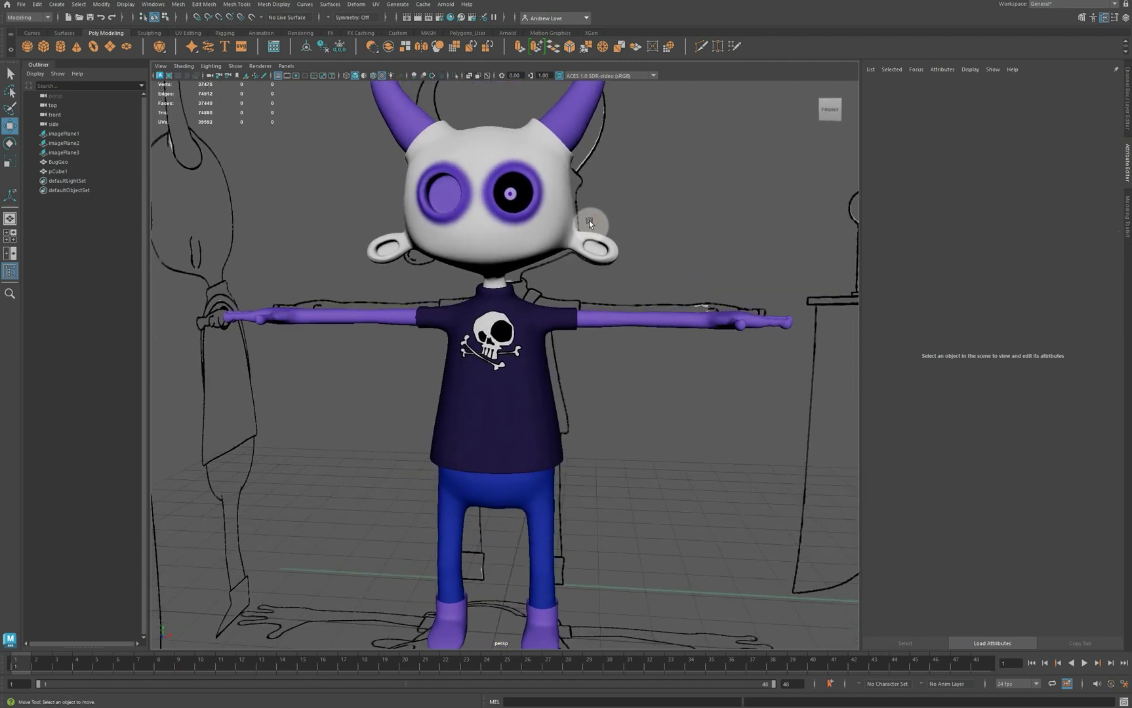
left_click(520, 183)
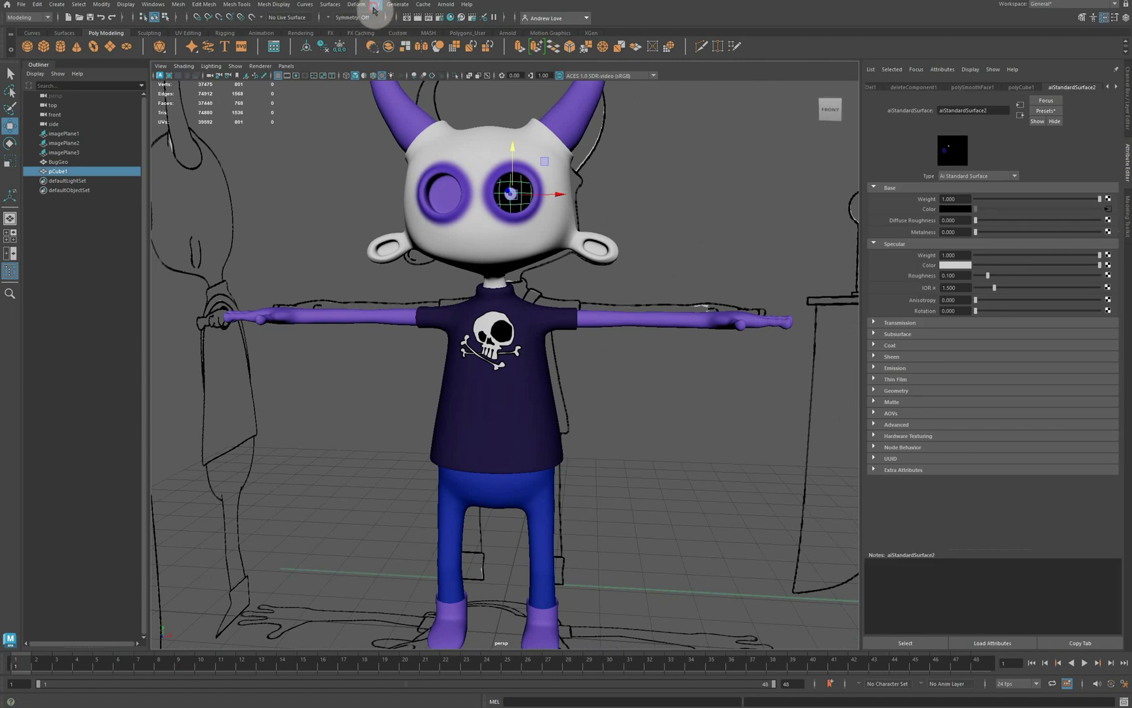
left_click(374, 5)
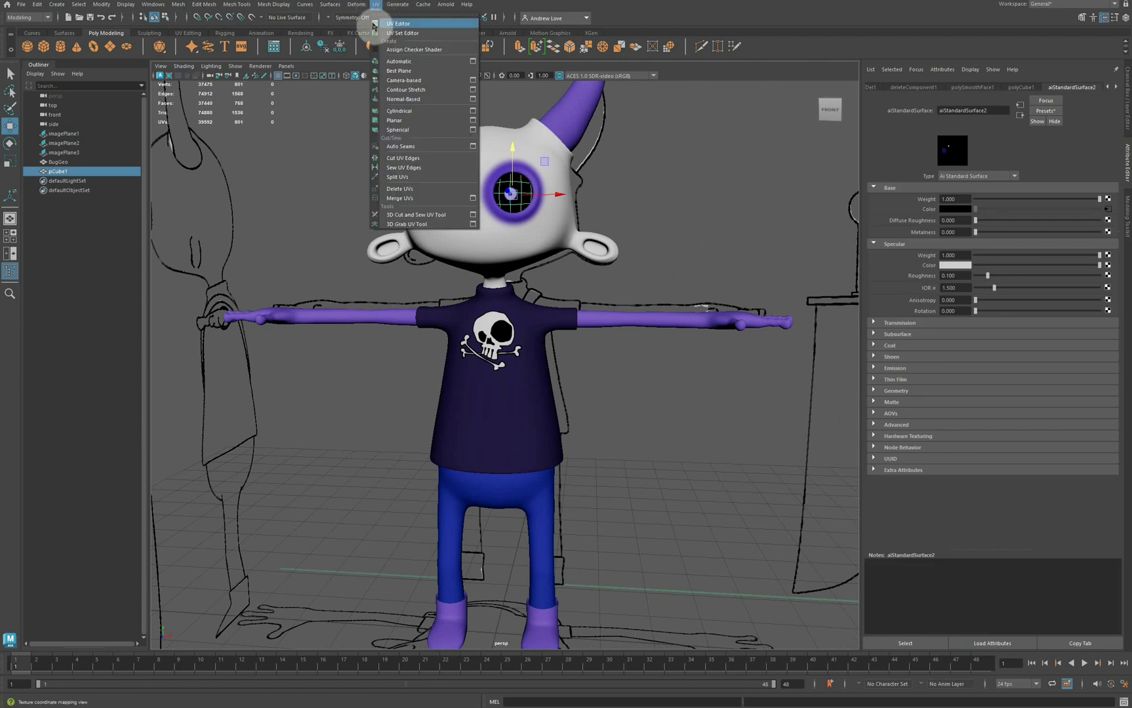
Open the UV Editor for the eye with the texture image shown behind its UVs.
left_click(407, 25)
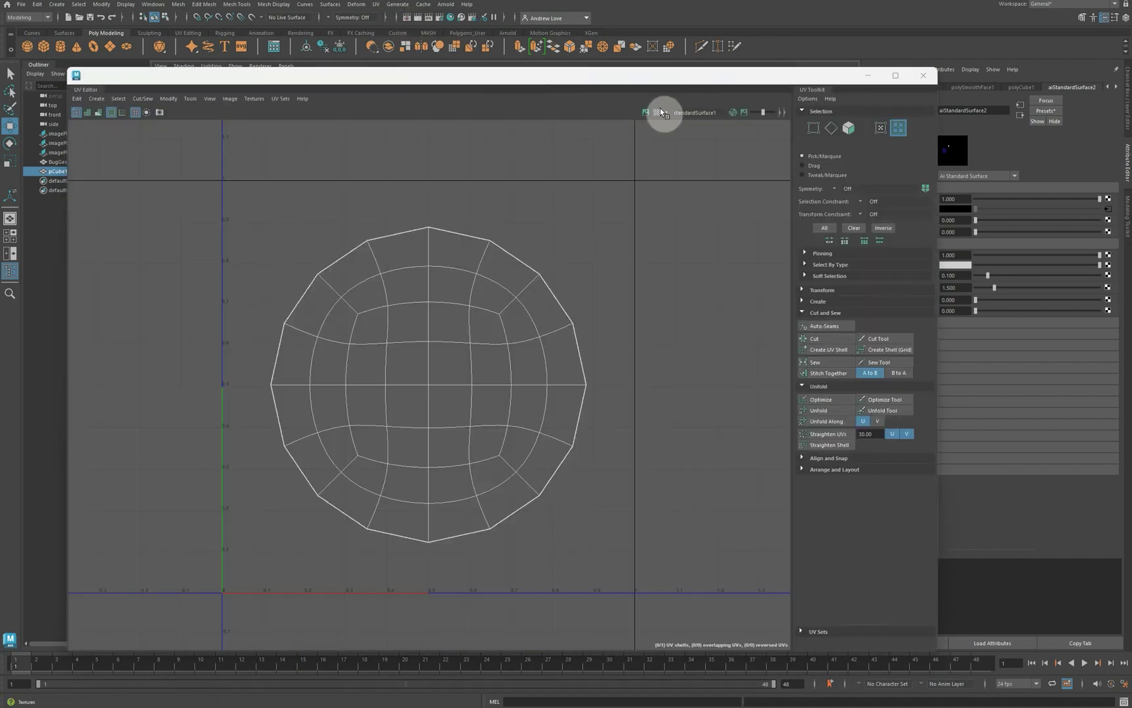
left_click(646, 113)
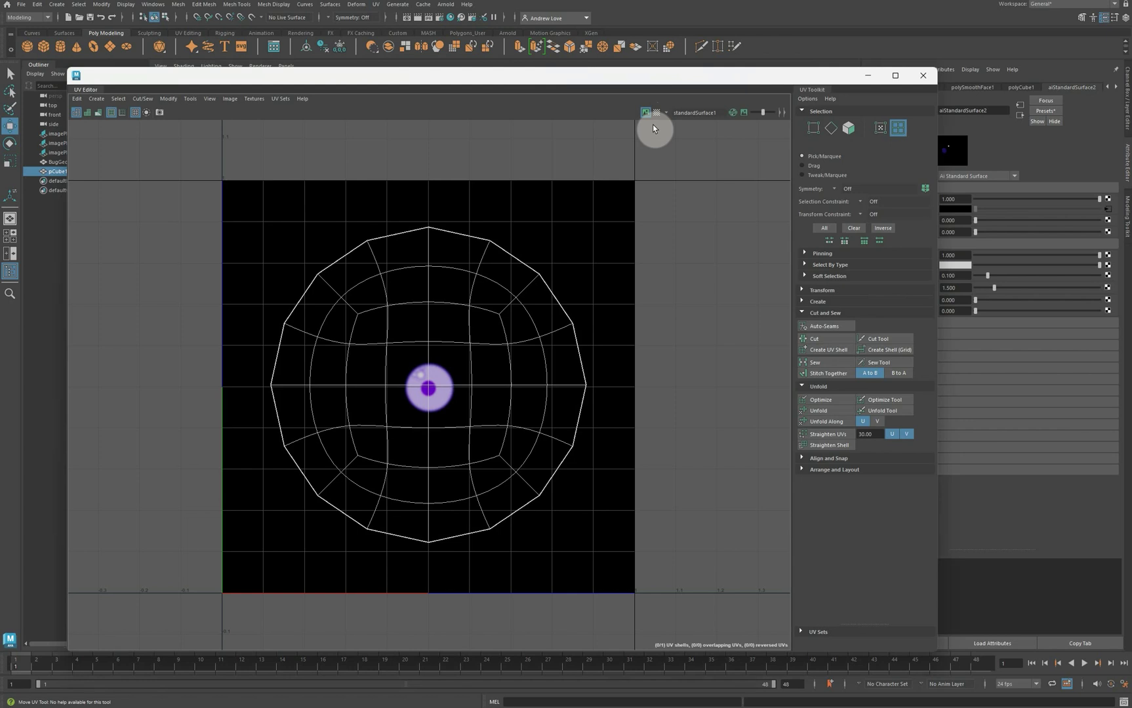
left_click_drag(379, 75, 329, 77)
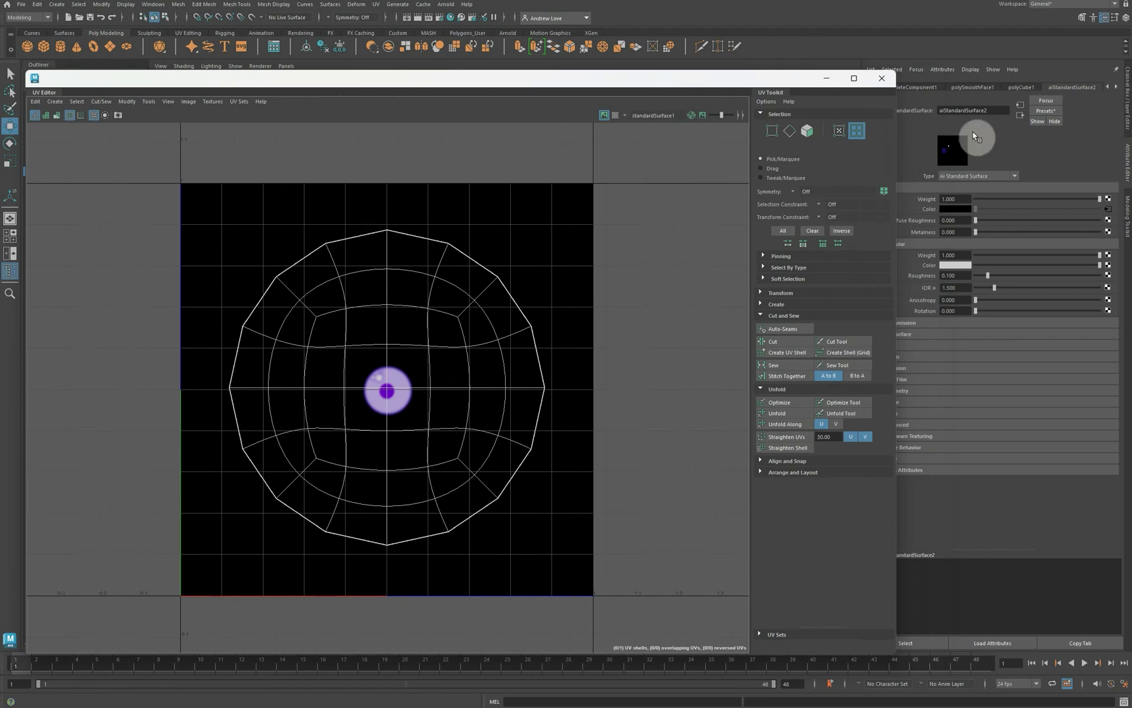
Rename the eye material aiStandardSurface2 to aiBugEye.
left_click(948, 113)
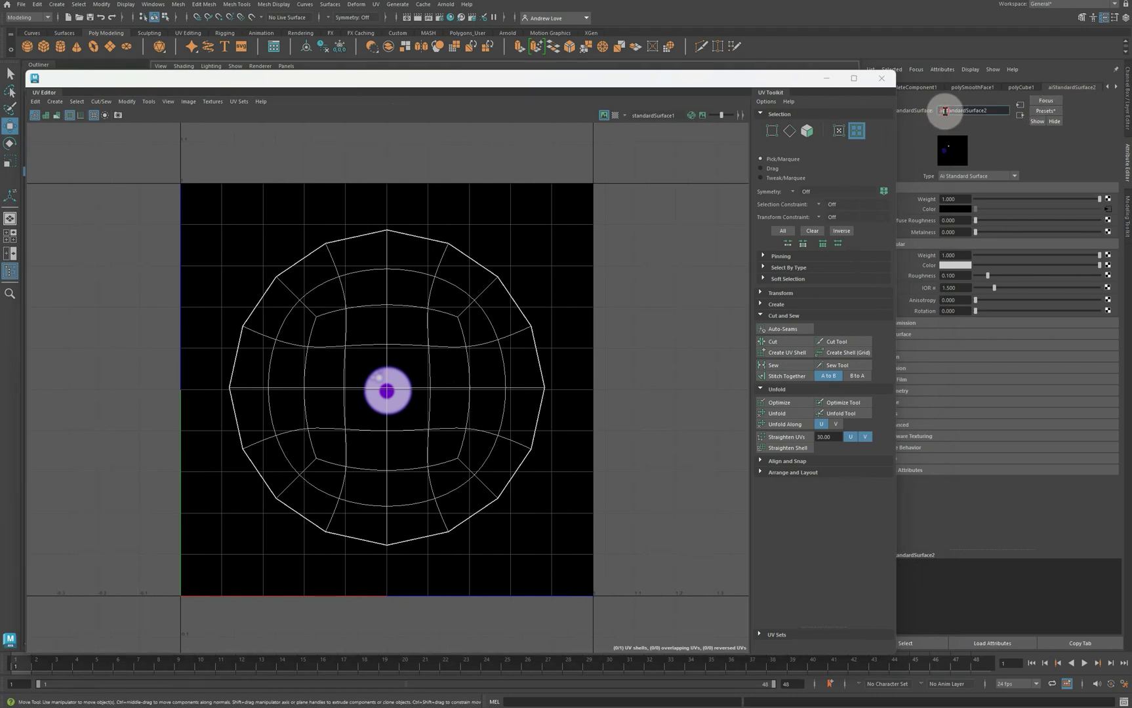
left_click_drag(946, 111, 1005, 110)
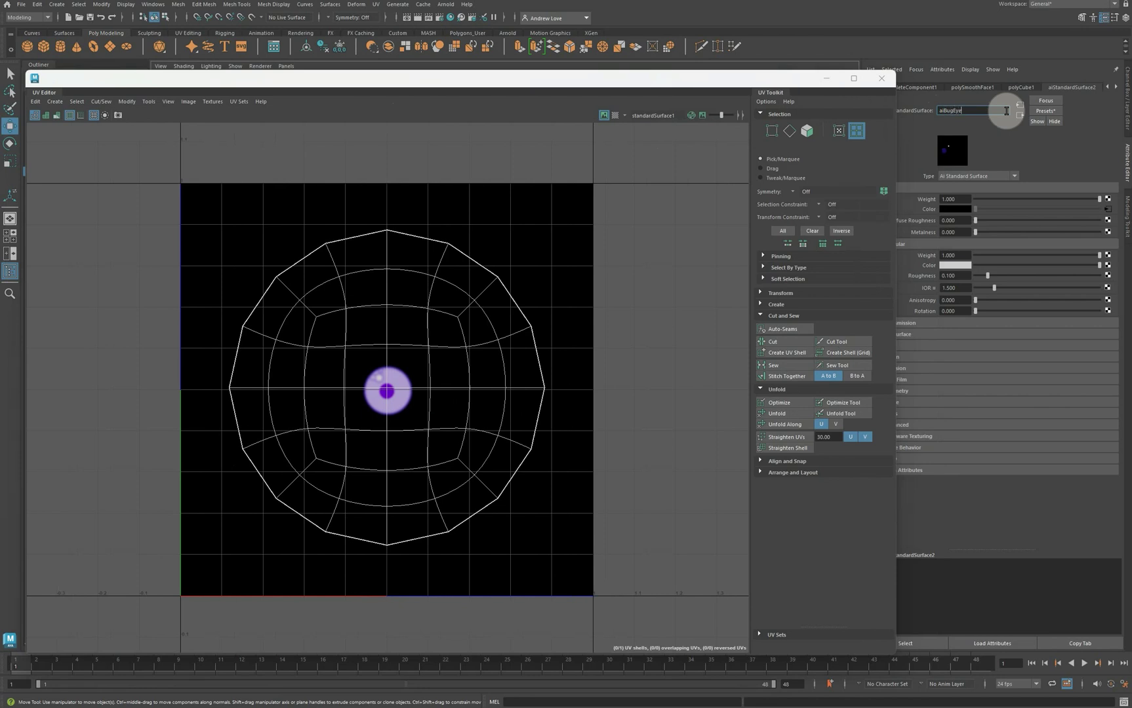
key("Return")
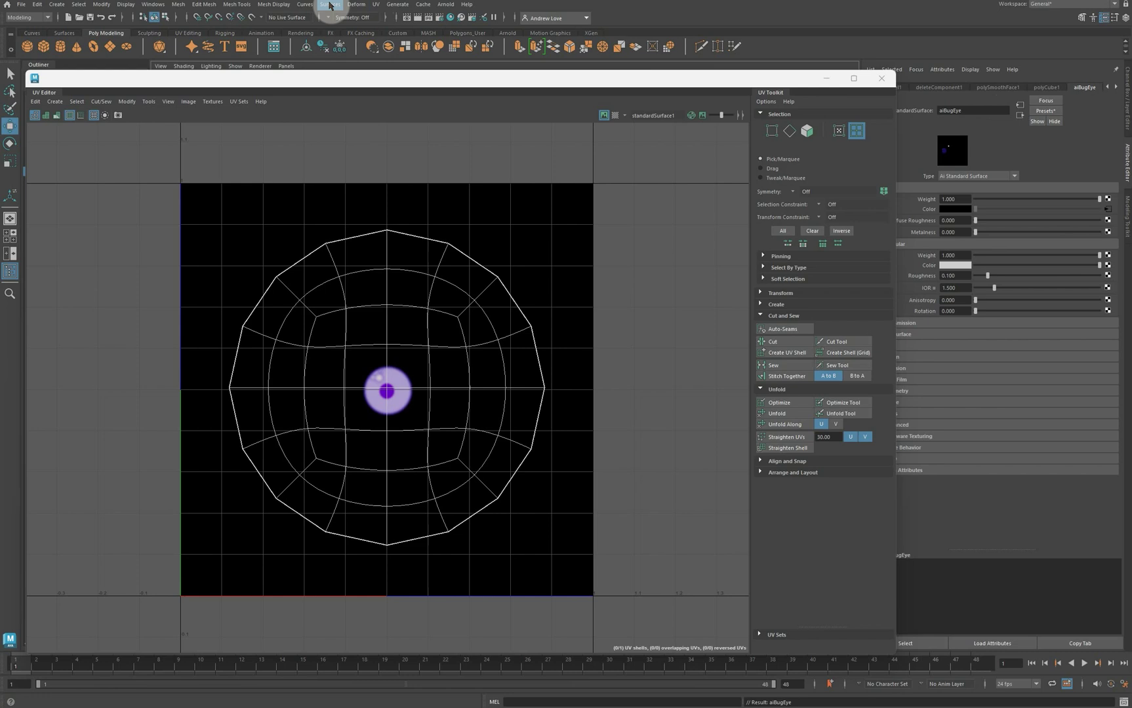
In Hypershade, display the aiBugEye network and inspect its BugEye01.png texture node and shader.
left_click(516, 46)
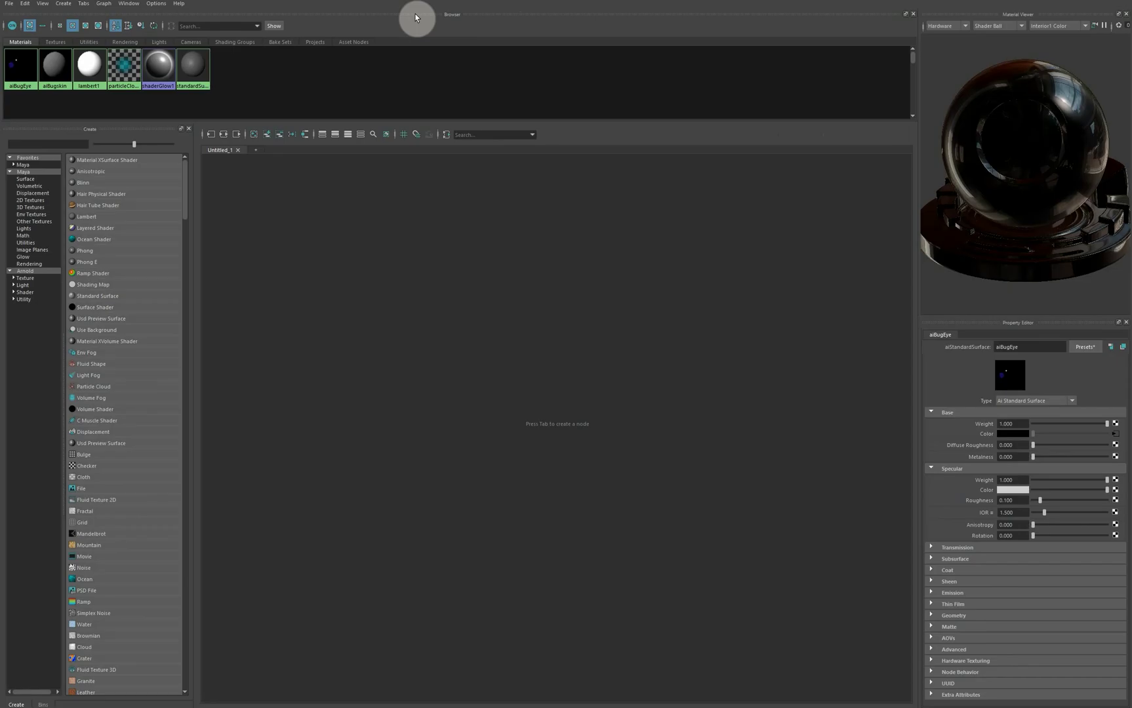
left_click(54, 71)
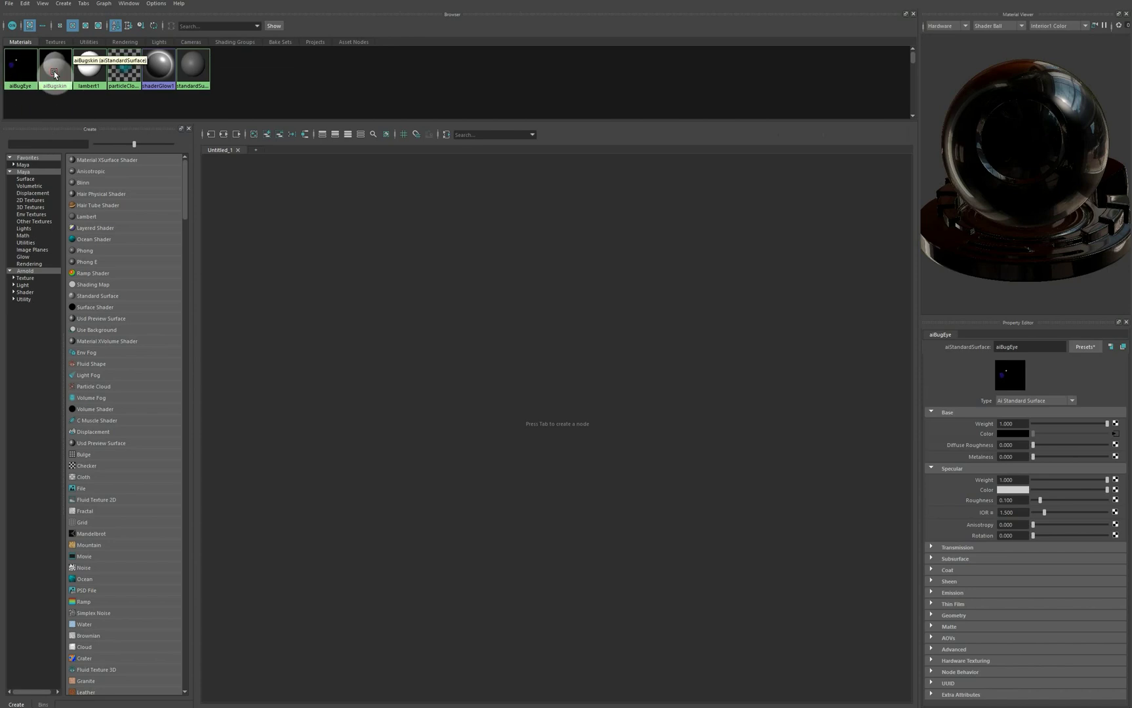
left_click(24, 75)
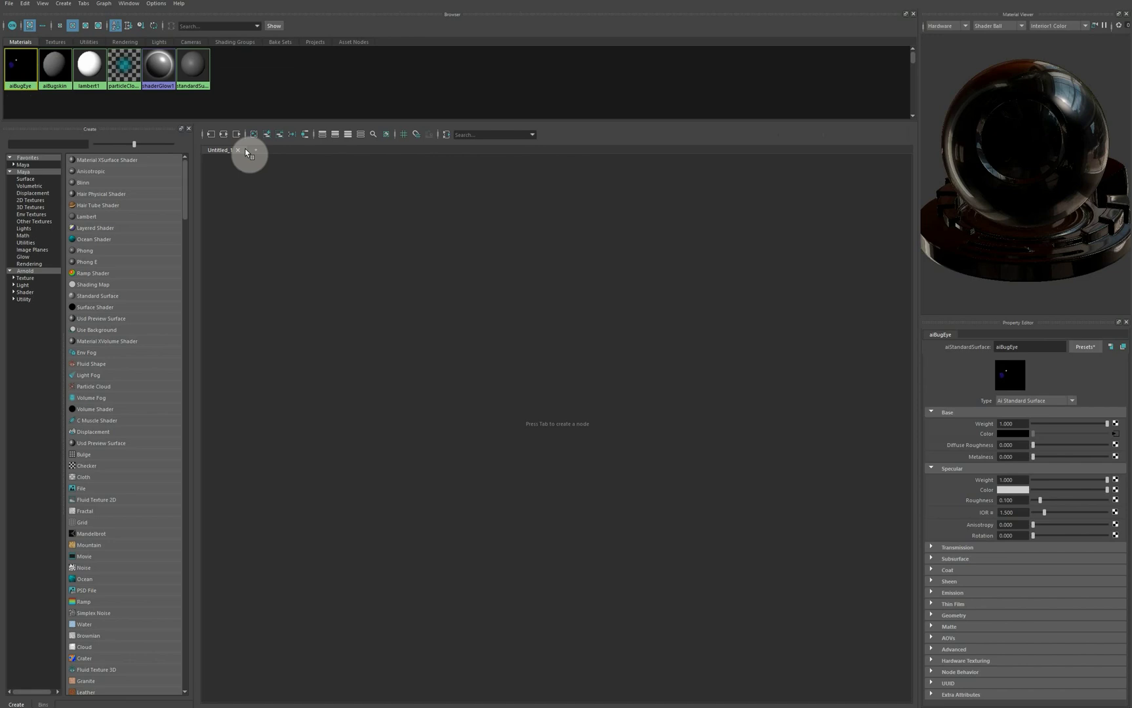
left_click(224, 135)
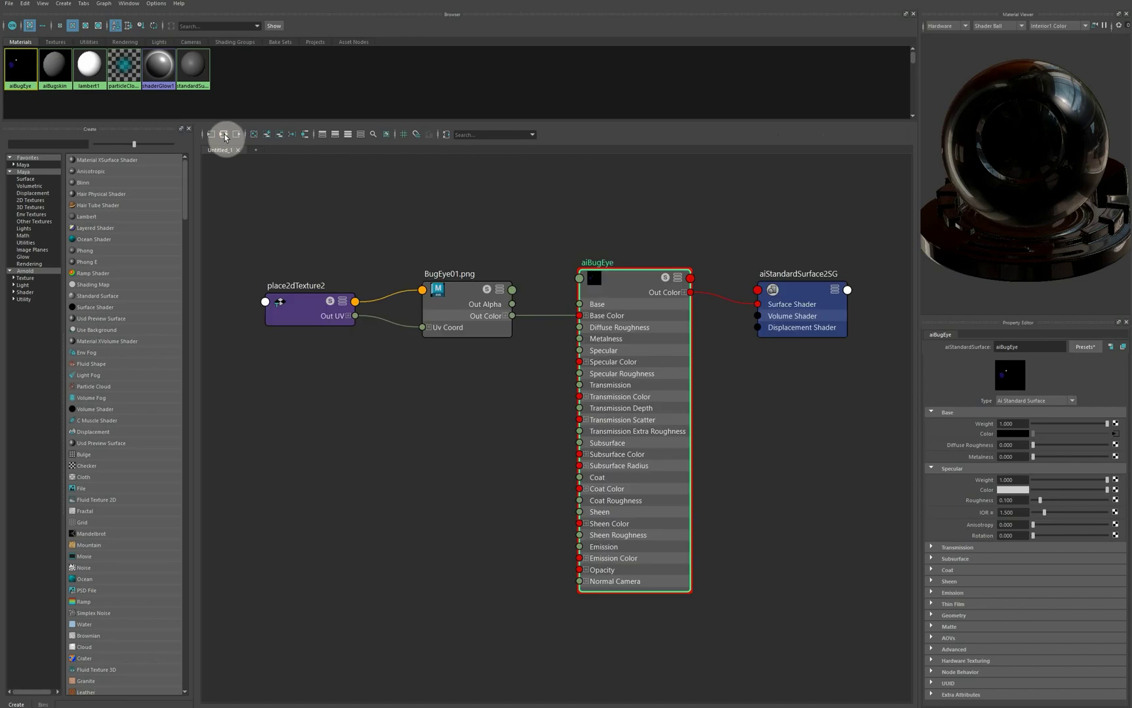
left_click(456, 300)
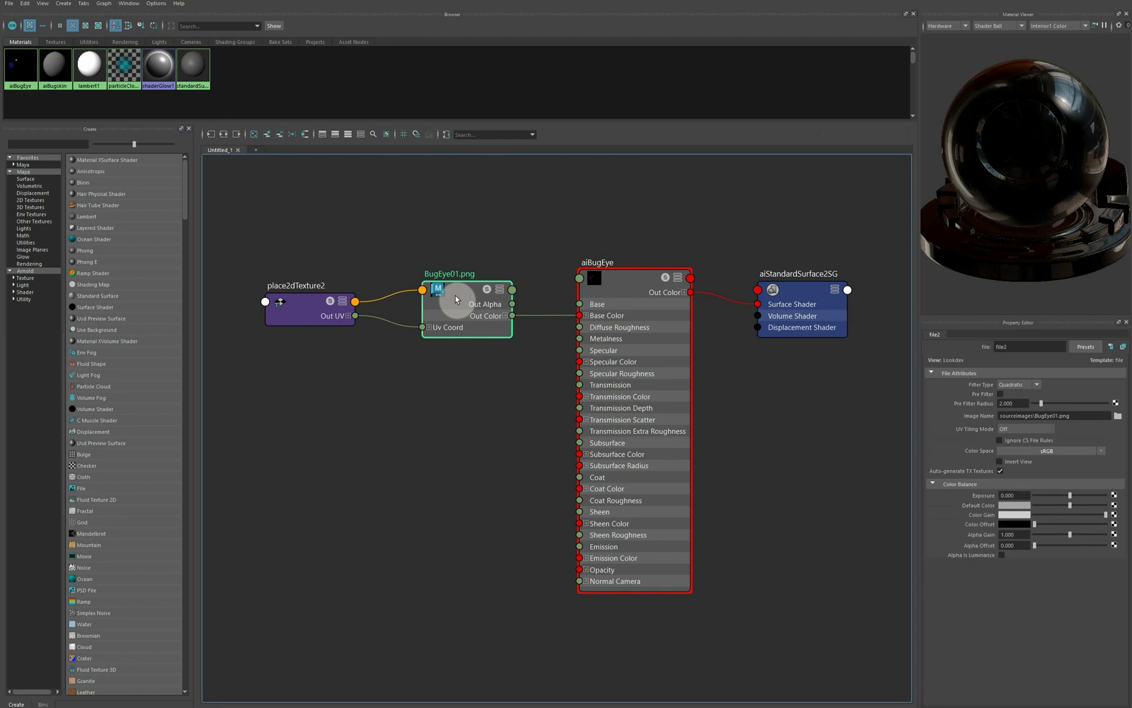
left_click(614, 287)
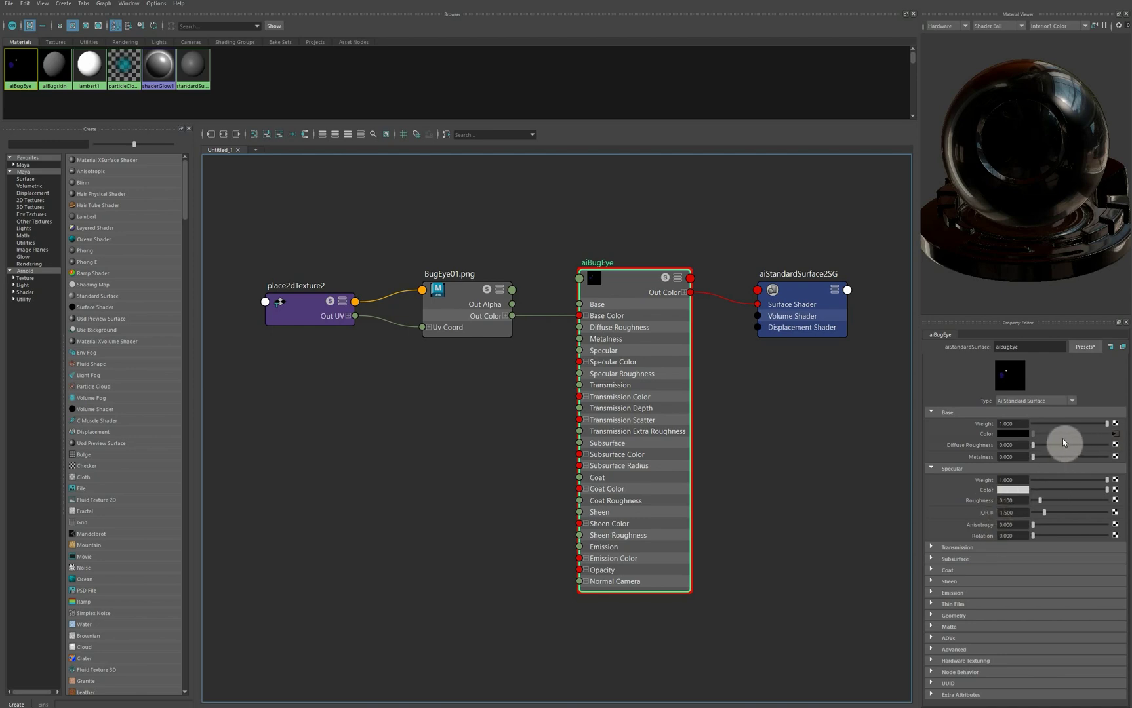
Connect BugEye01.png to aiBugEye's Emission Color, raise the emission weight, and close Hypershade.
left_click(932, 593)
scroll(950, 457, "down", 1)
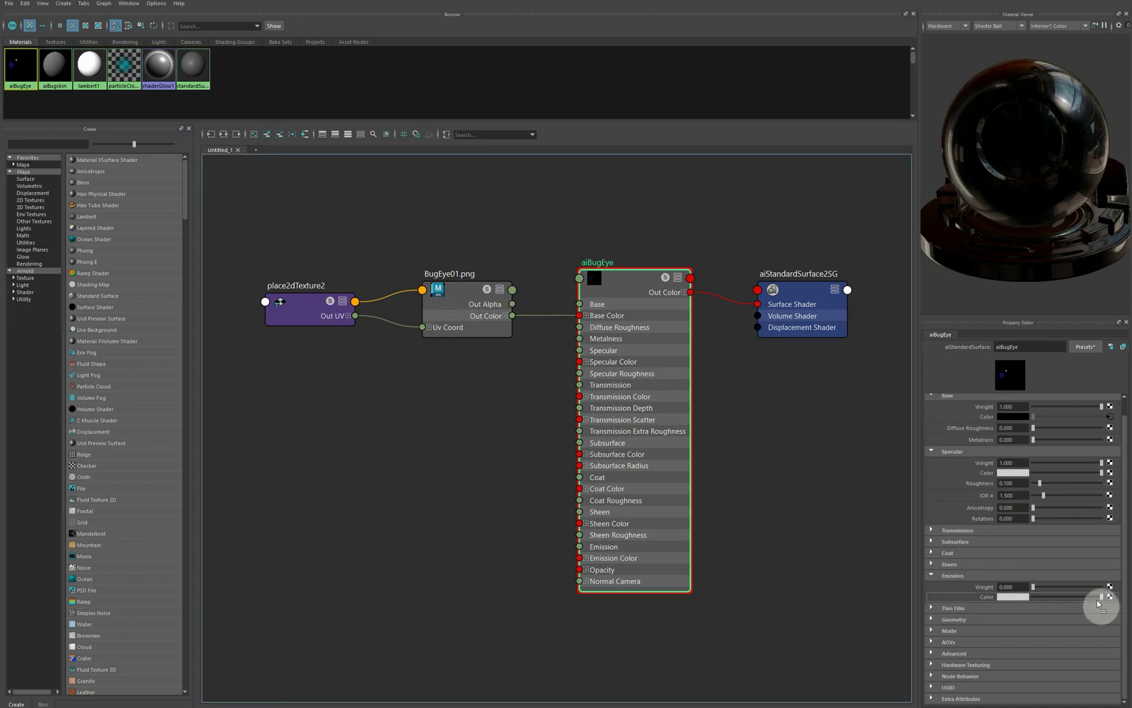
middle_click_drag(1097, 601, 1108, 598)
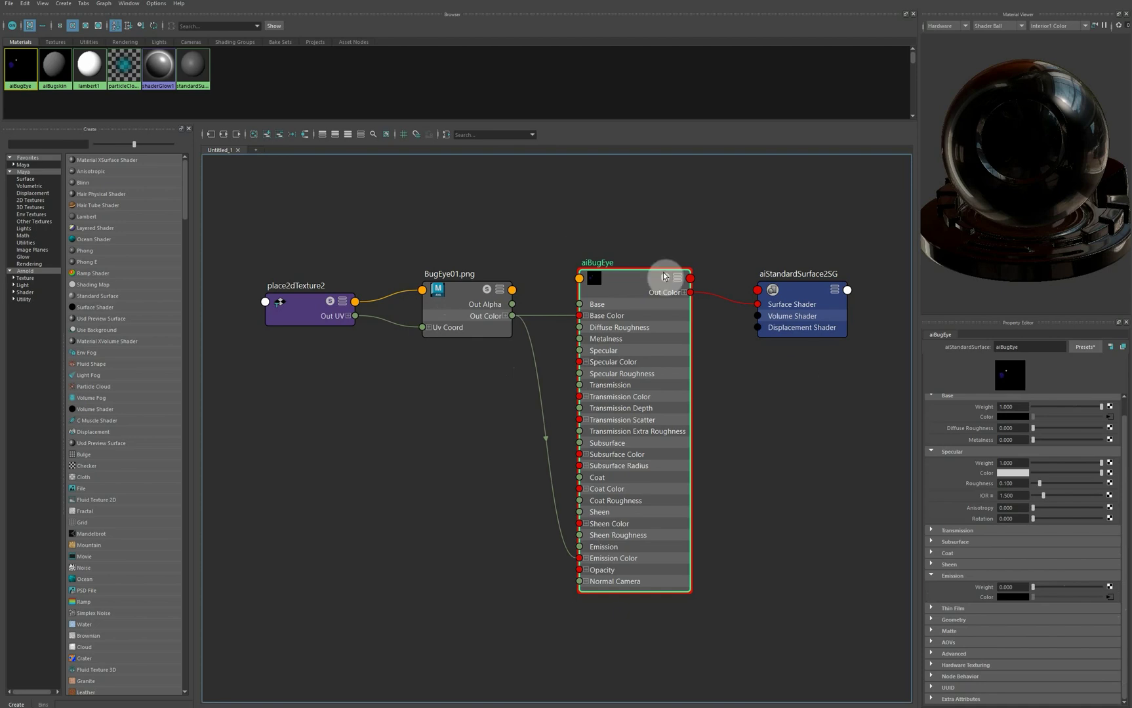
left_click_drag(1035, 591, 1103, 588)
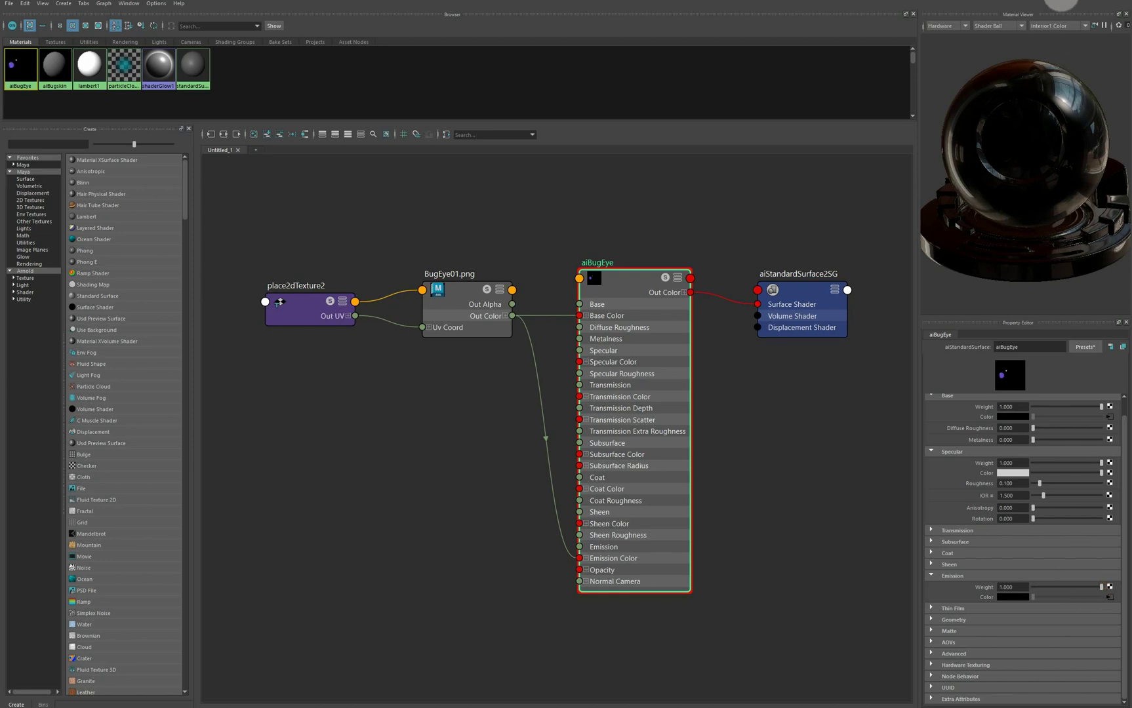
left_click(1061, 4)
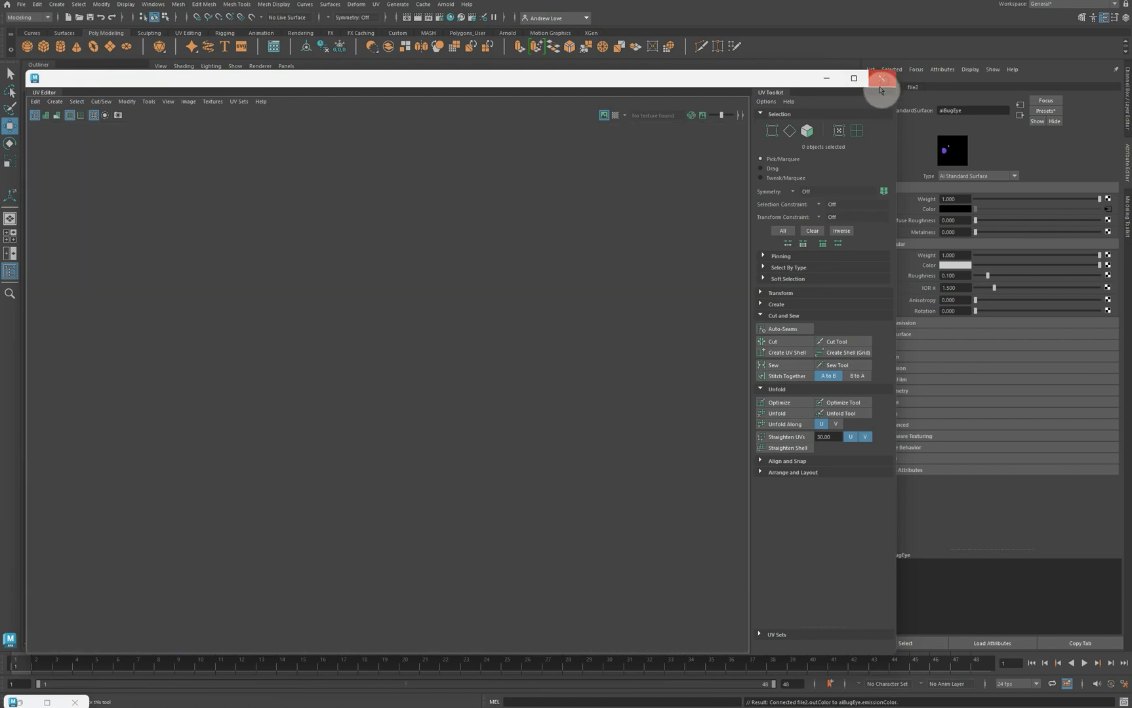
Close the UV Editor and render in Arnold RenderView, showing only the glowing purple eye.
left_click(880, 81)
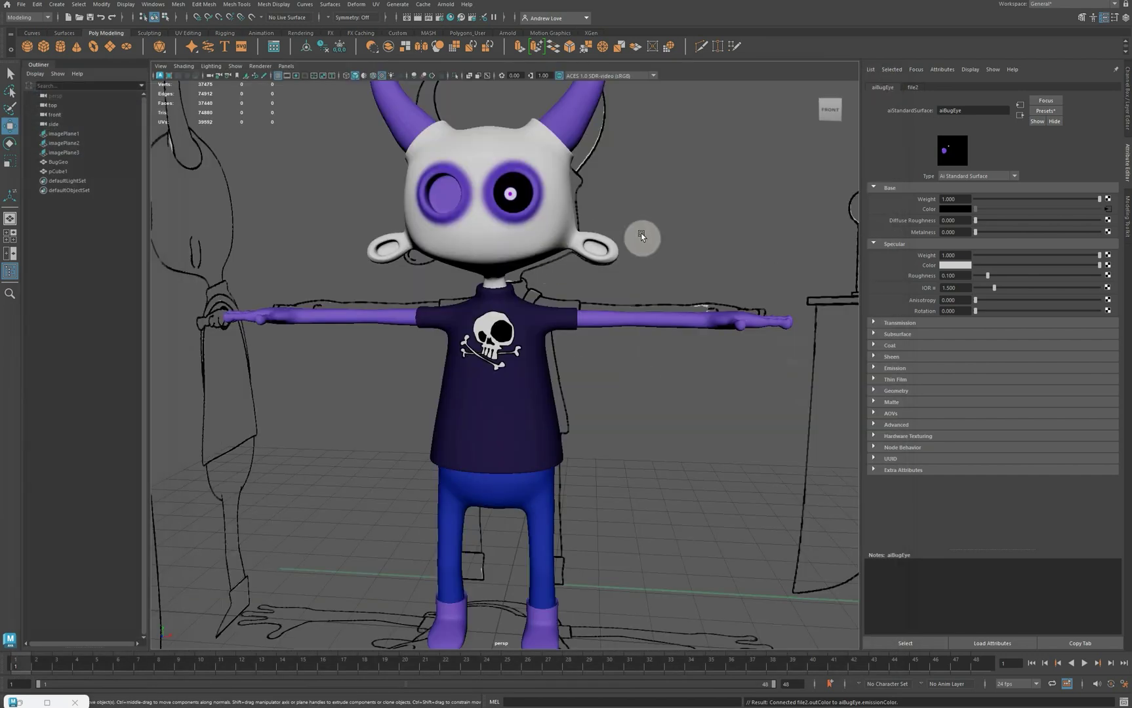
left_click_drag(657, 242, 553, 252, "alt")
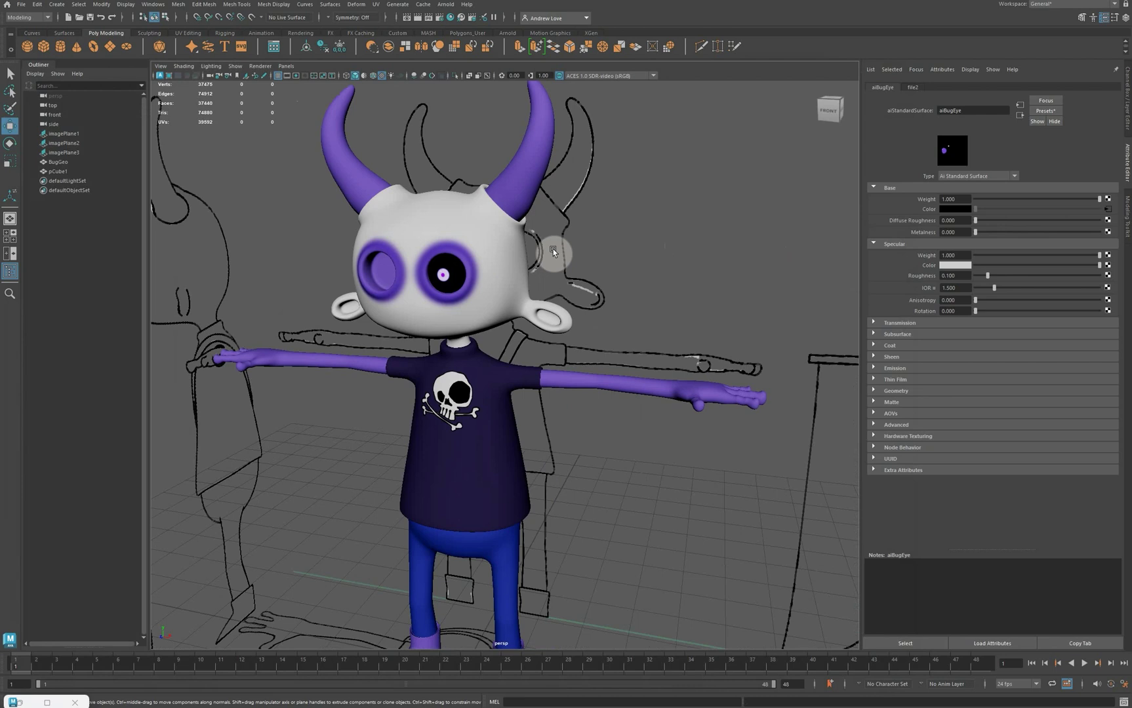
left_click(411, 16)
left_click(771, 185)
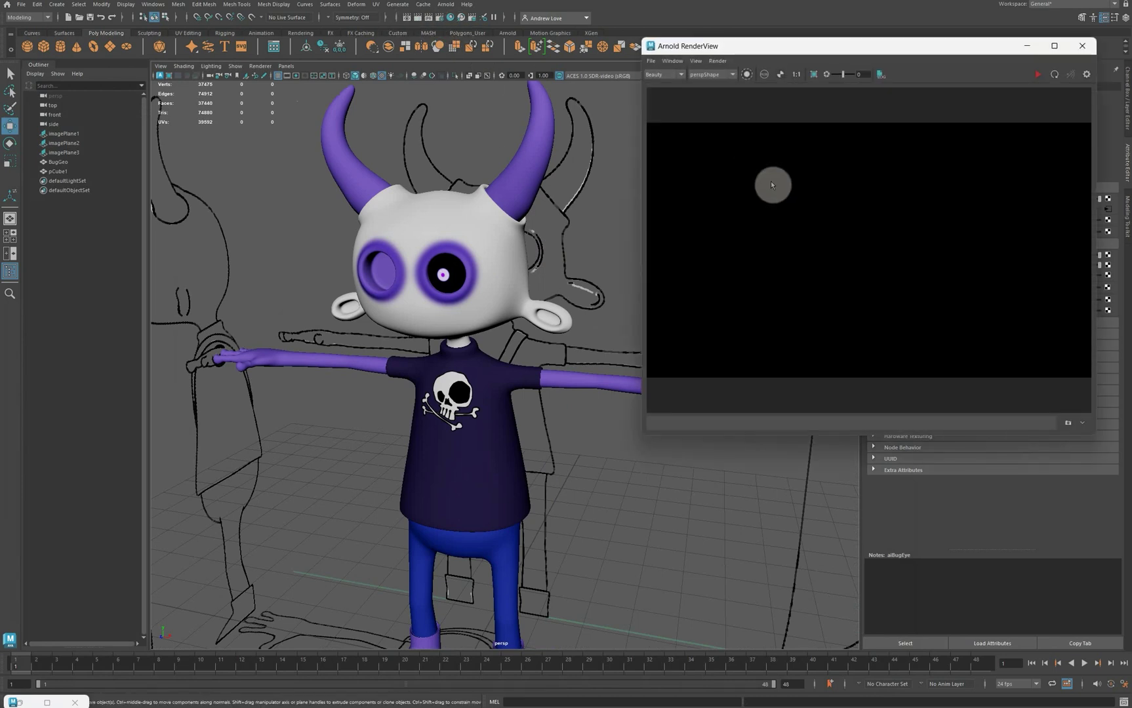
left_click(1036, 74)
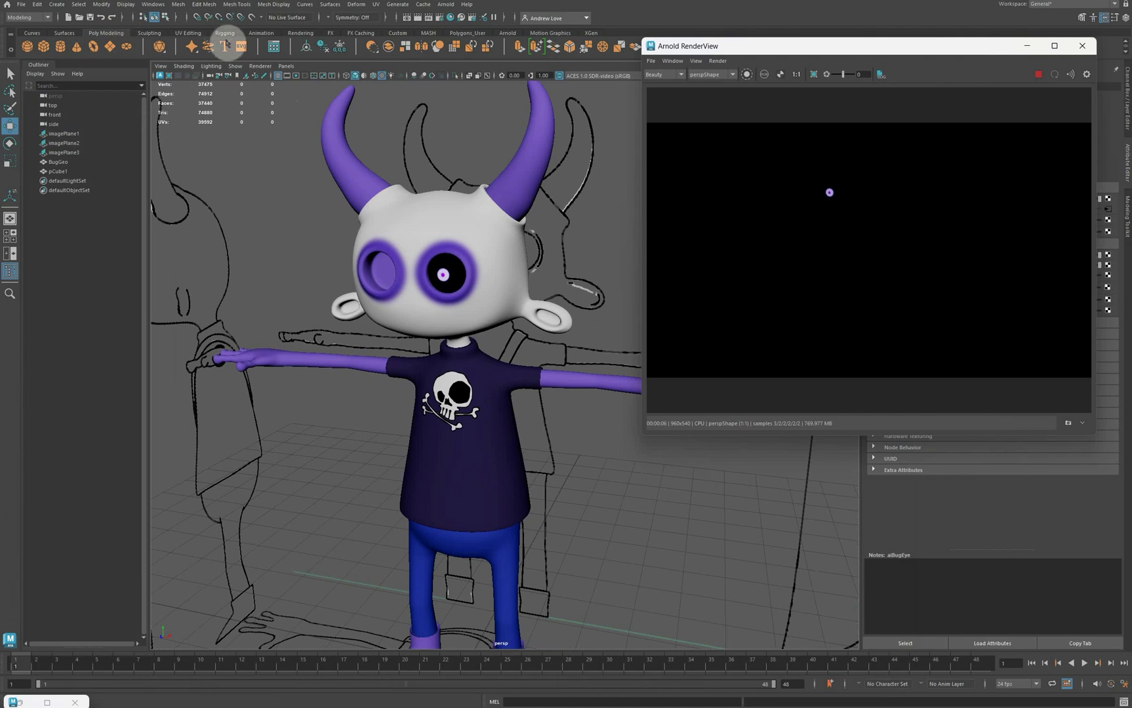
Add a directional light from the Rendering shelf.
left_click(300, 32)
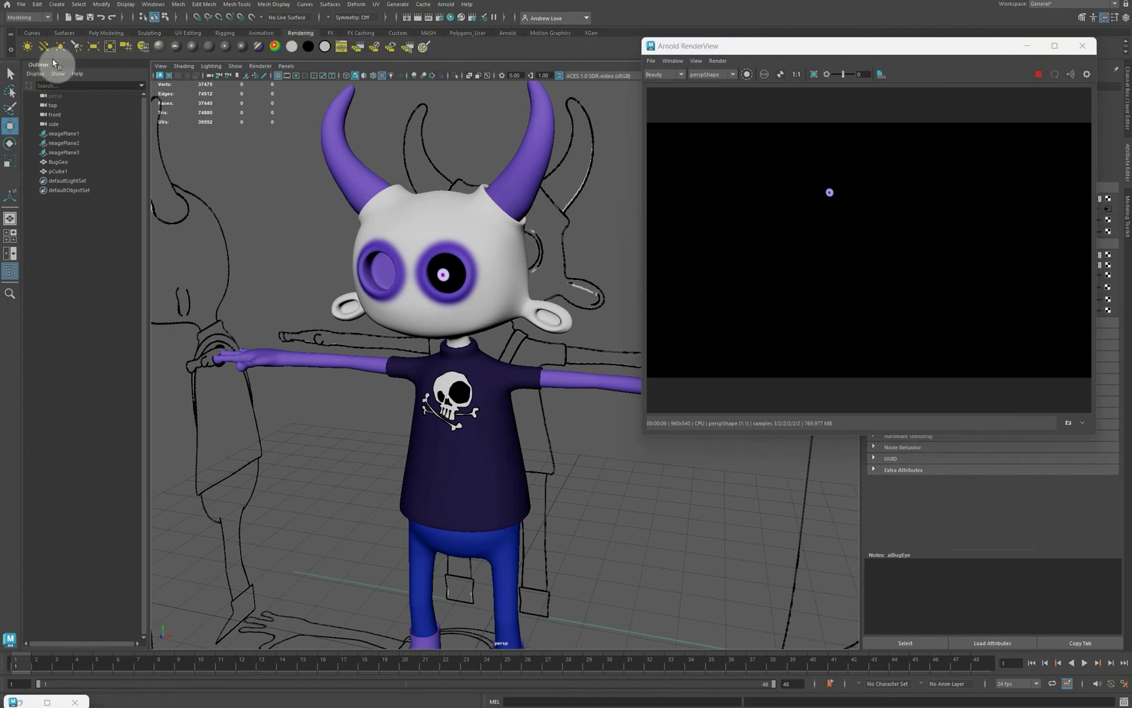
left_click(46, 49)
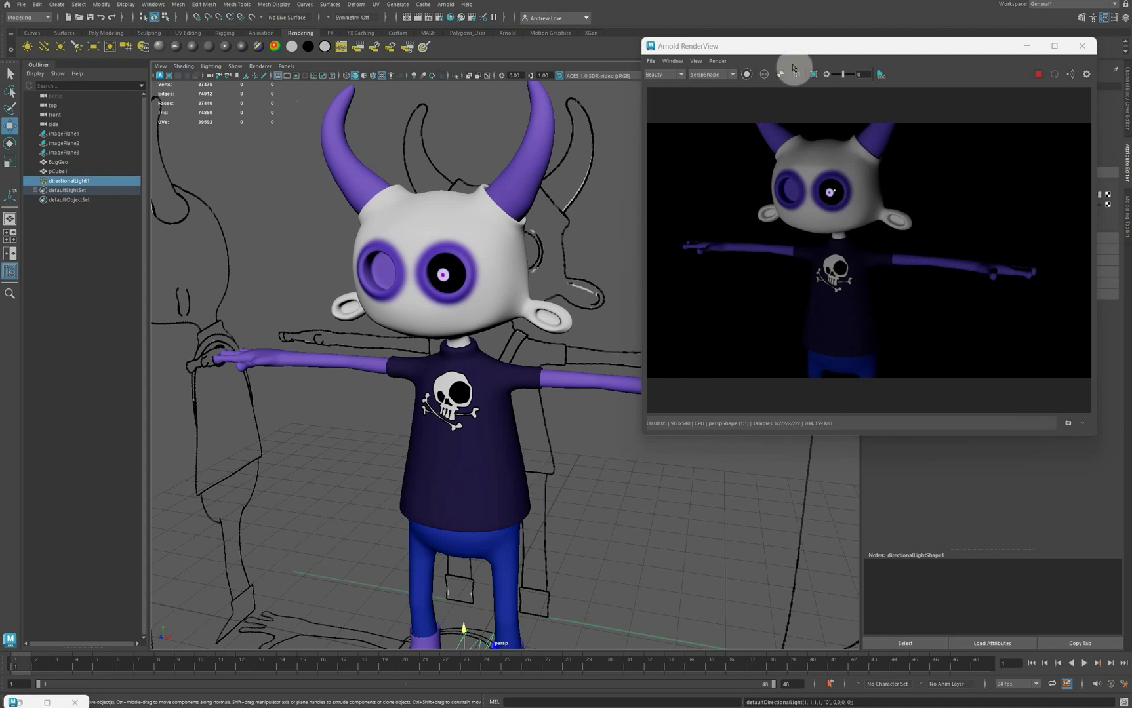
left_click_drag(797, 57, 347, 79)
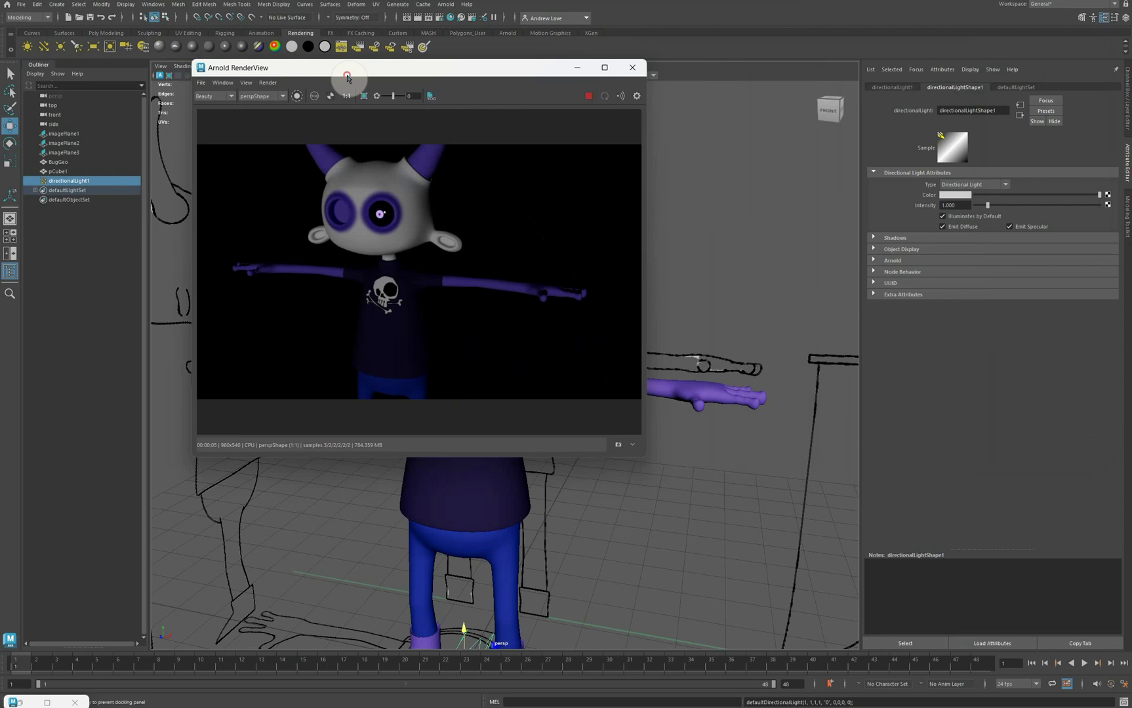
Try a light intensity of 0.2, set it back to 1, and close the render view.
left_click(948, 205)
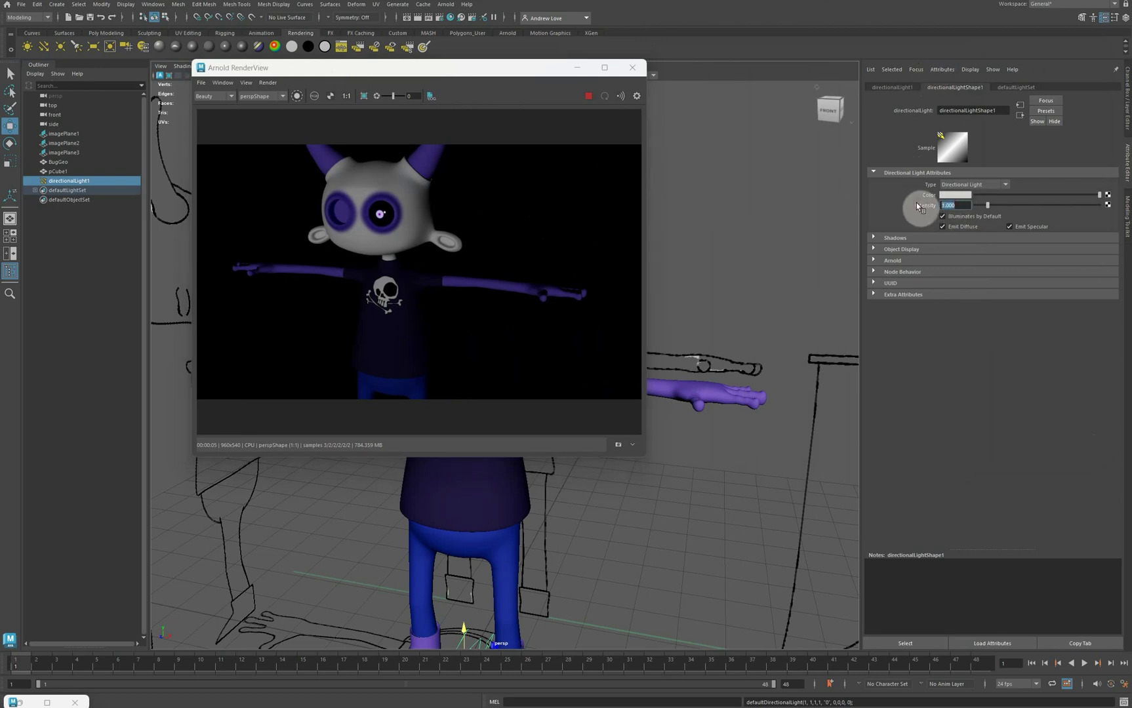
type("0.2")
key("Return")
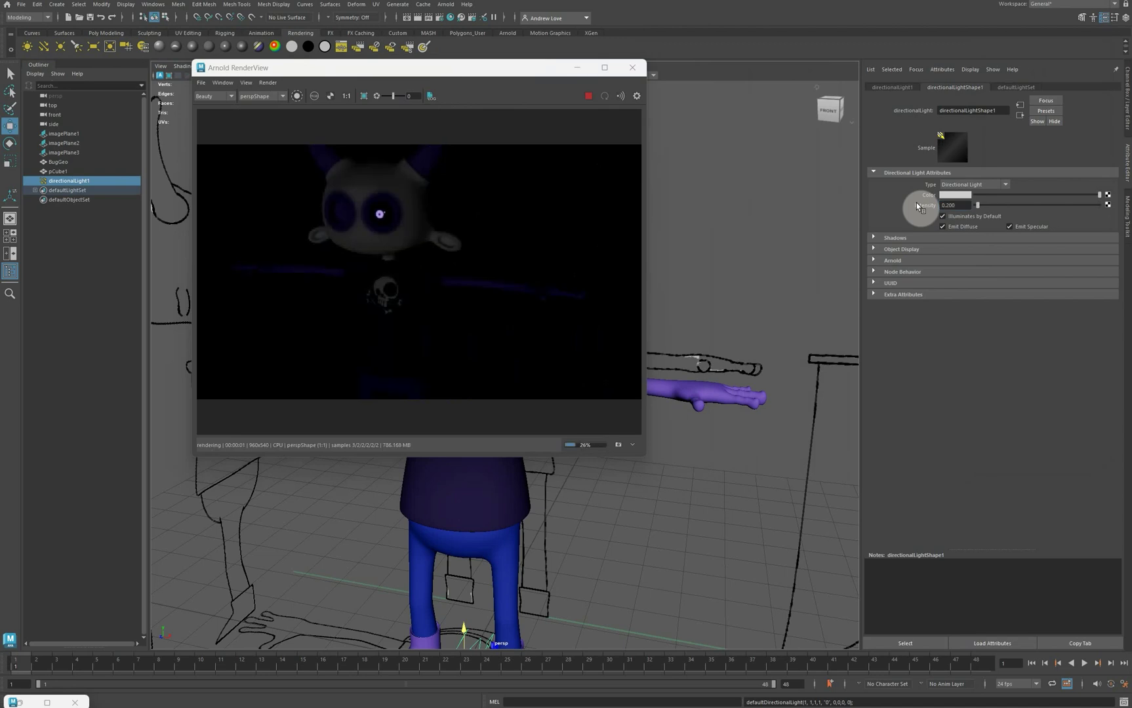
left_click(953, 205)
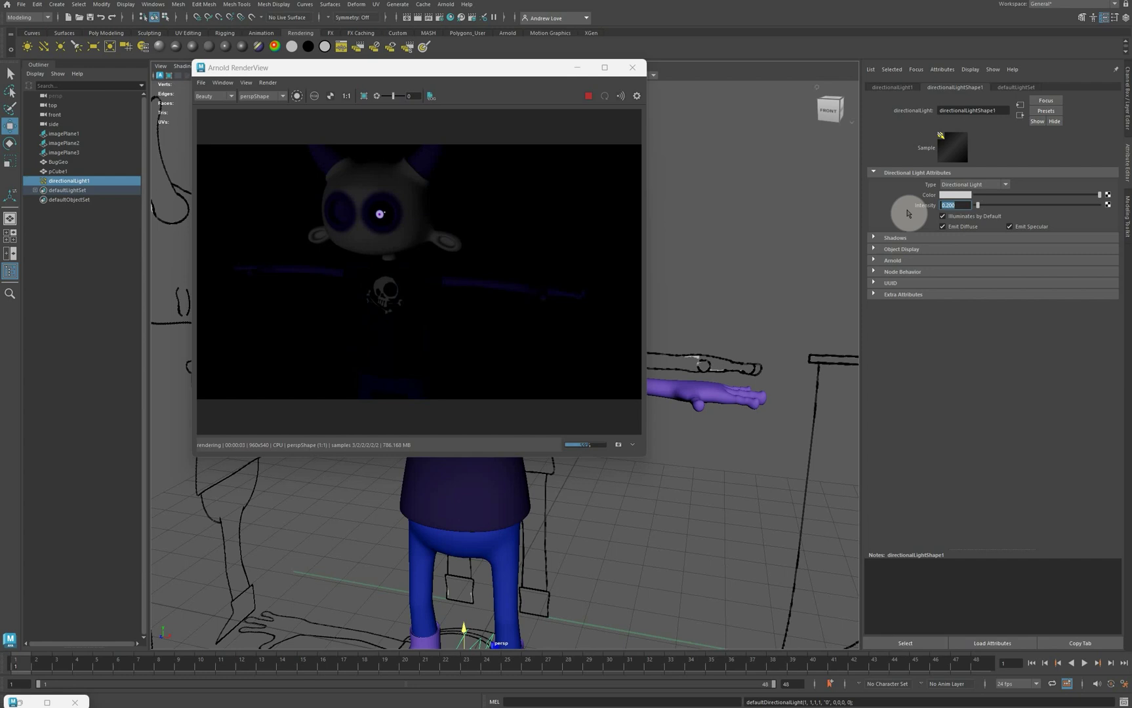
type("1")
key("Return")
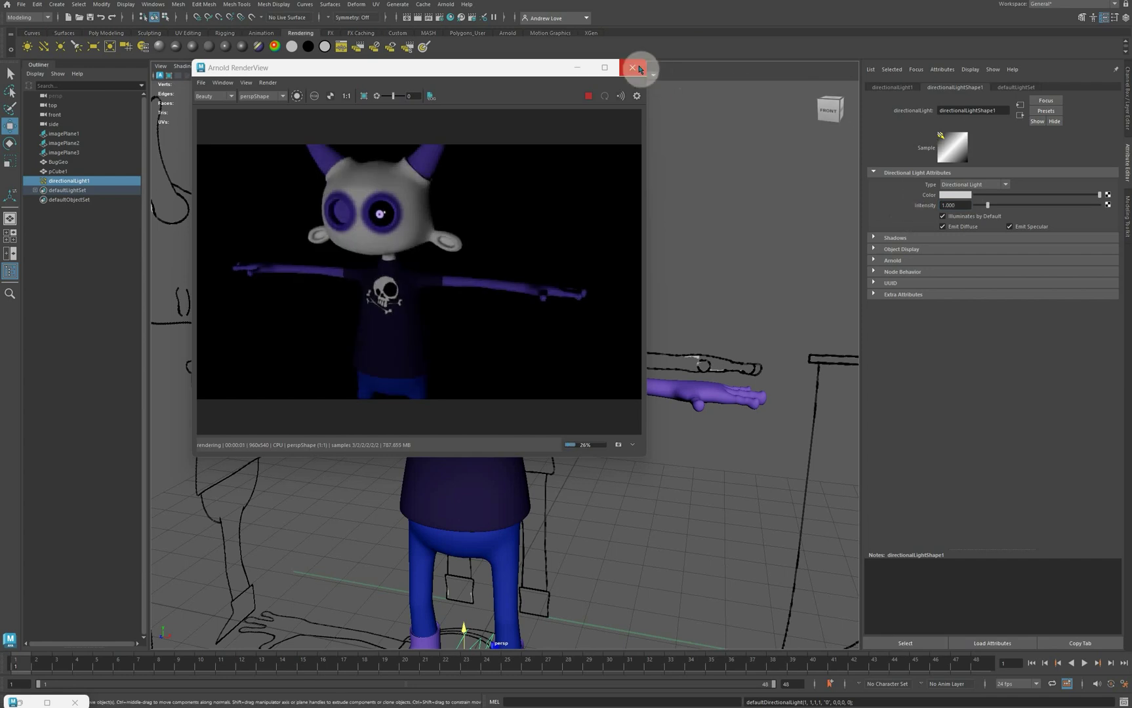
left_click(634, 68)
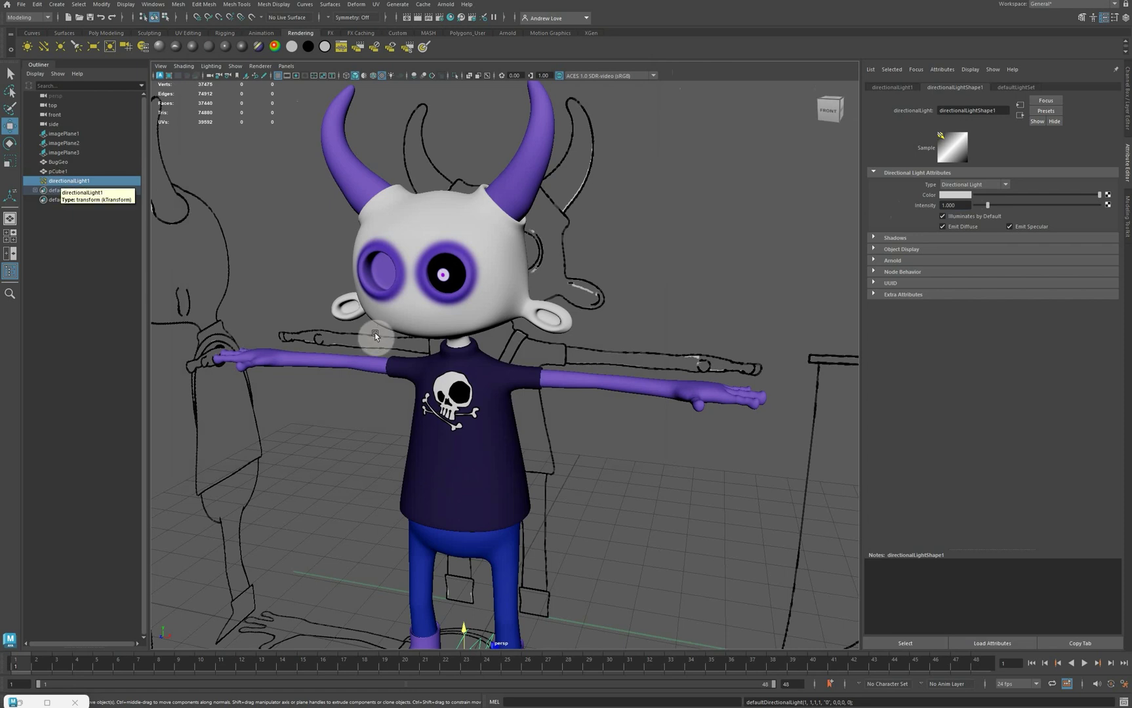
Select the eye pCube1 and check its transform channel values.
left_click(439, 284)
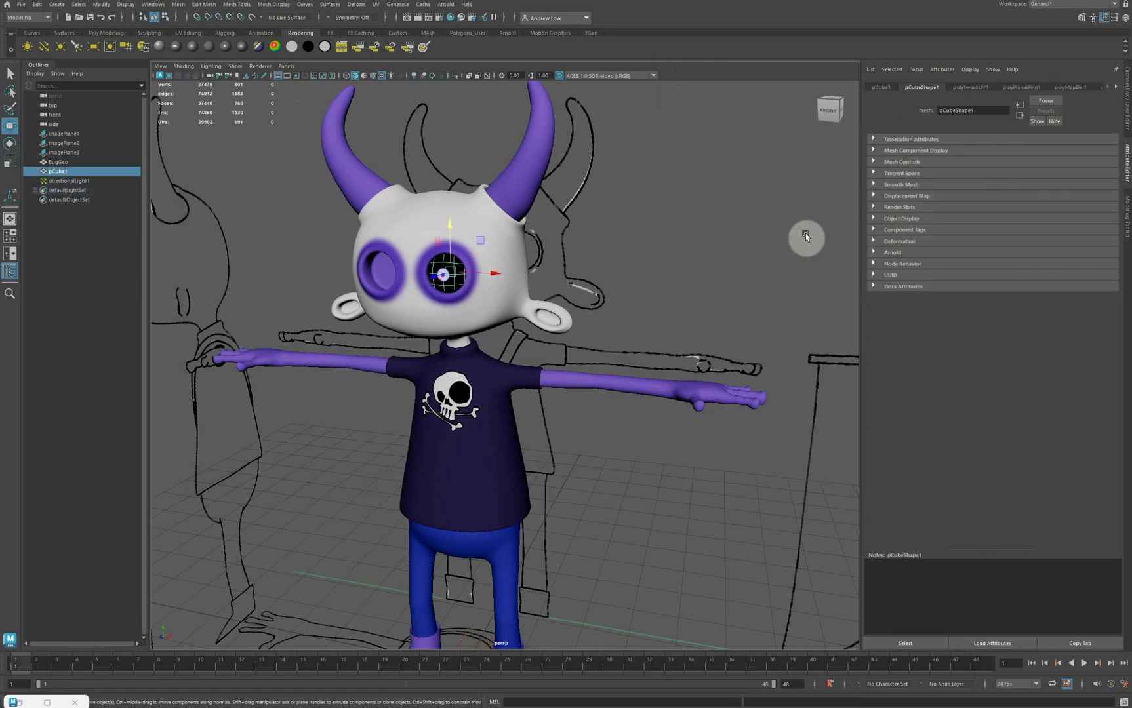
left_click(1127, 102)
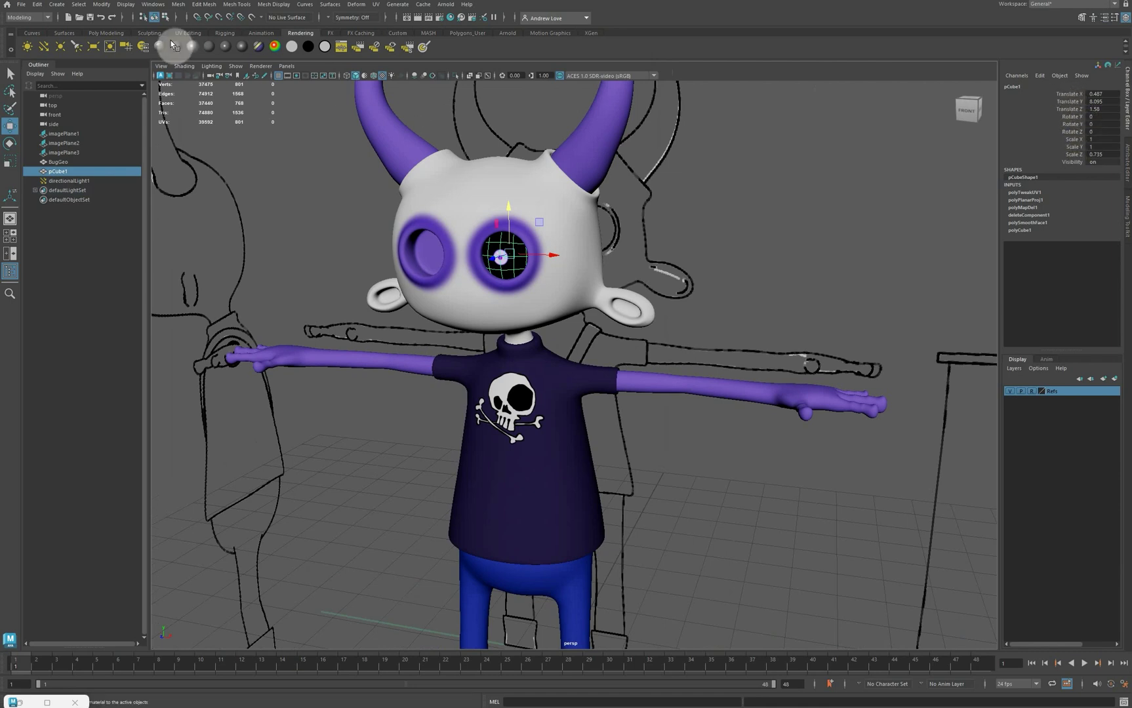
left_click(100, 34)
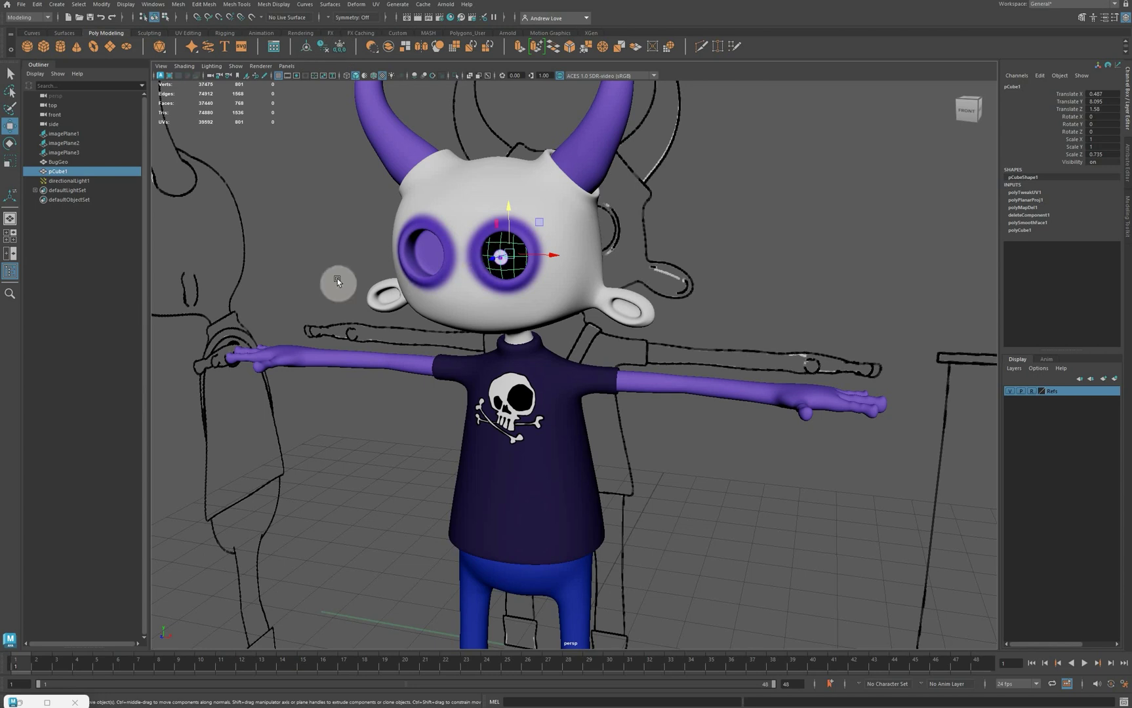
left_click(125, 286)
left_click(489, 255)
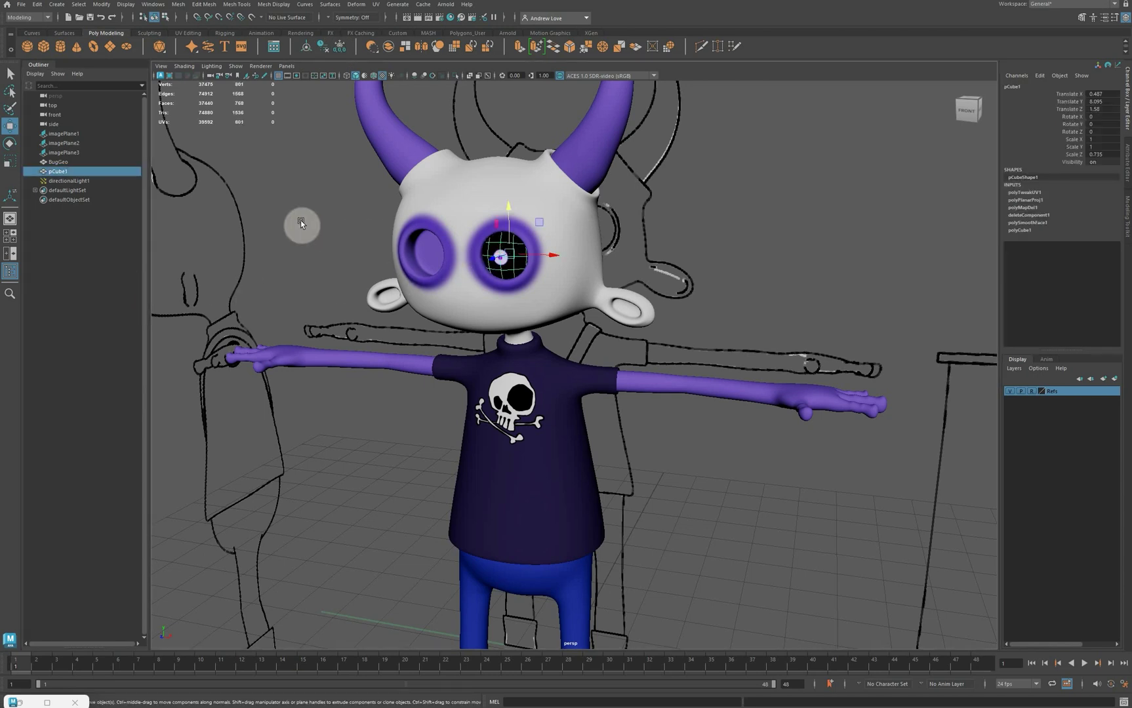
Duplicate the eye and negate the copy's Translate X to mirror it into the other socket.
key("ctrl+d")
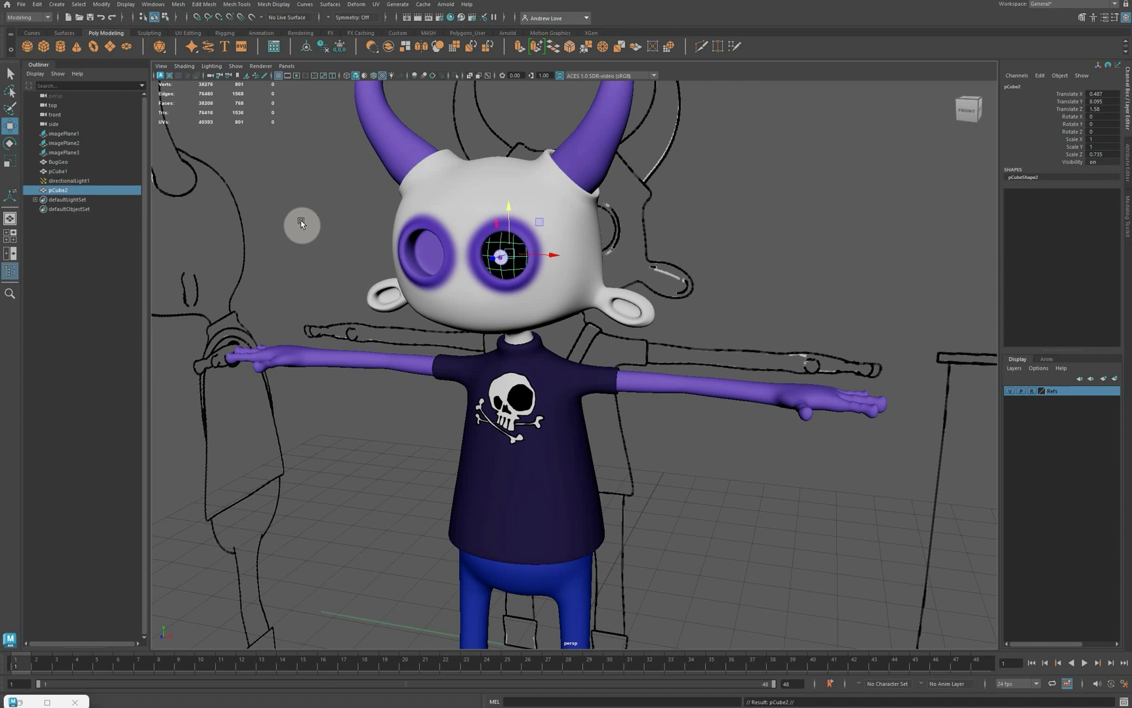
left_click(1088, 94)
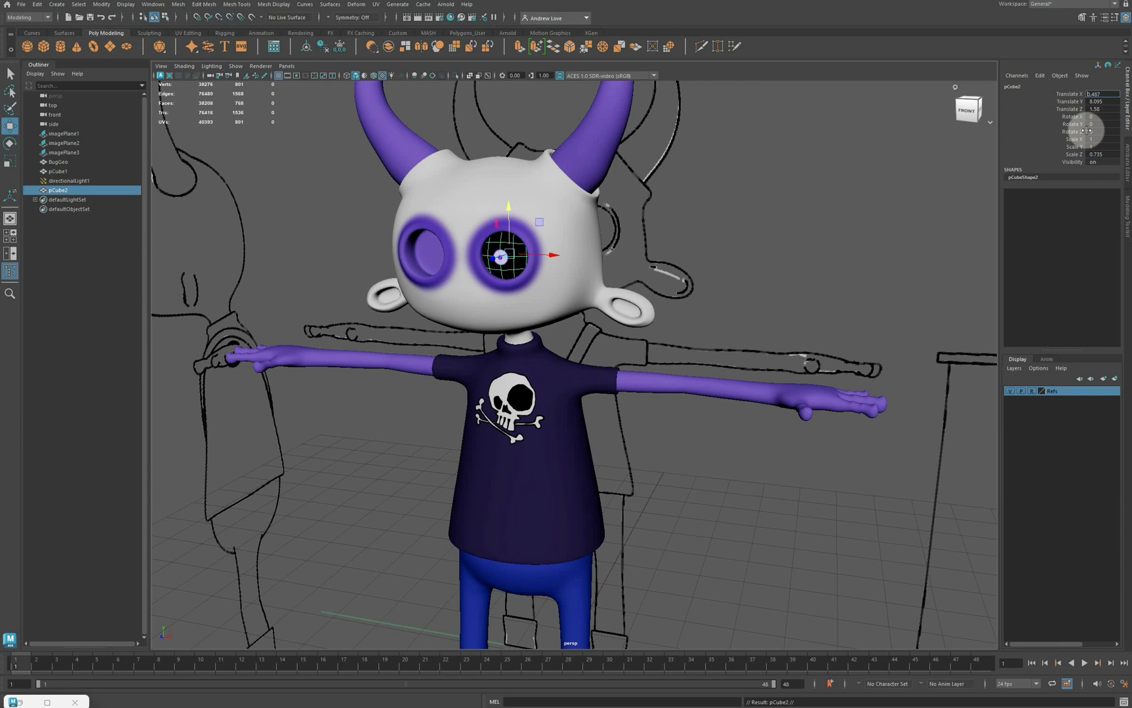
type("-")
key("Return")
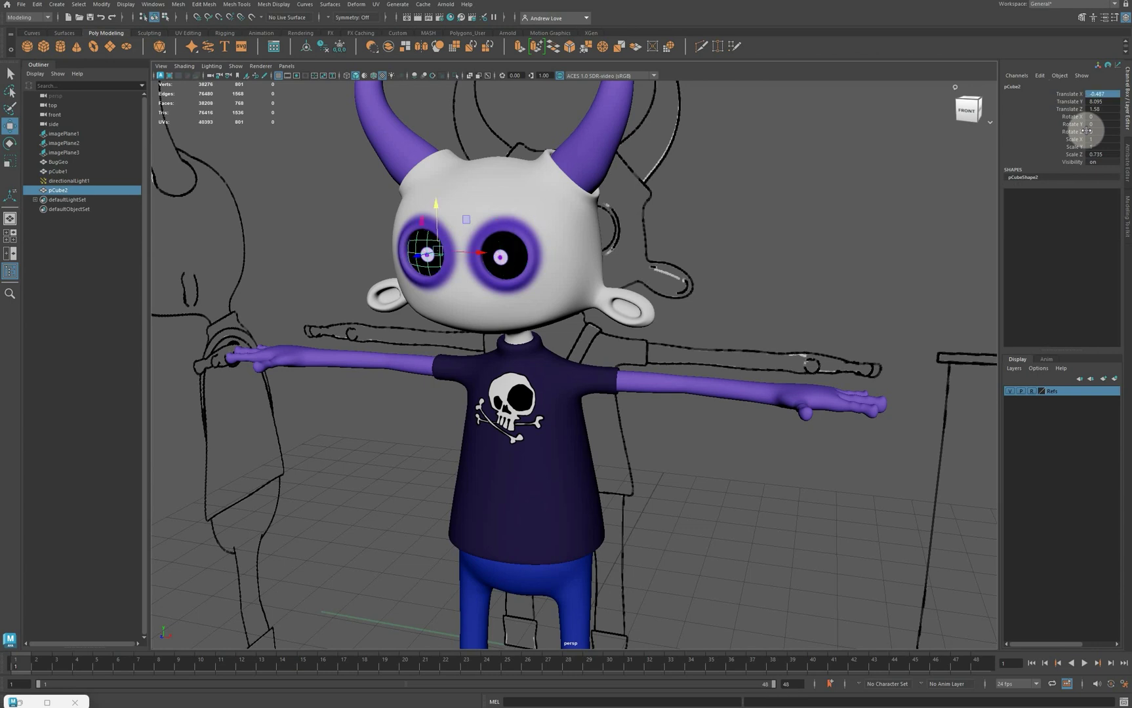
Delete history and freeze transforms on both eyes, then deselect everything.
left_click(509, 252)
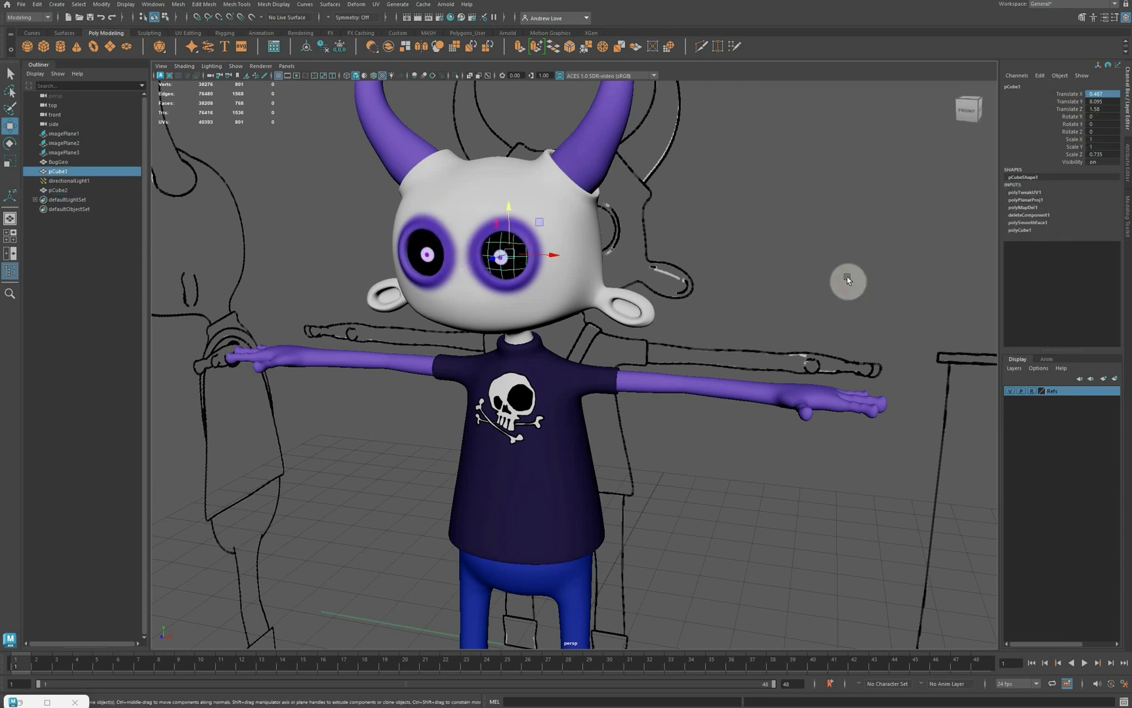
left_click(326, 50)
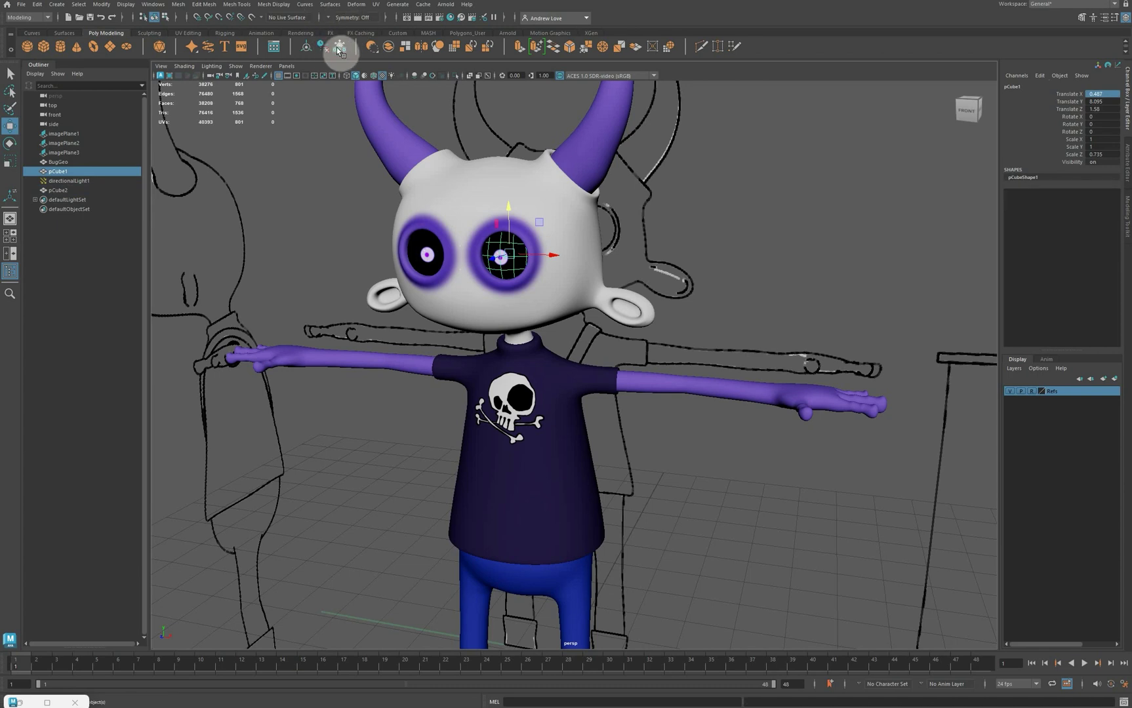
left_click(420, 252)
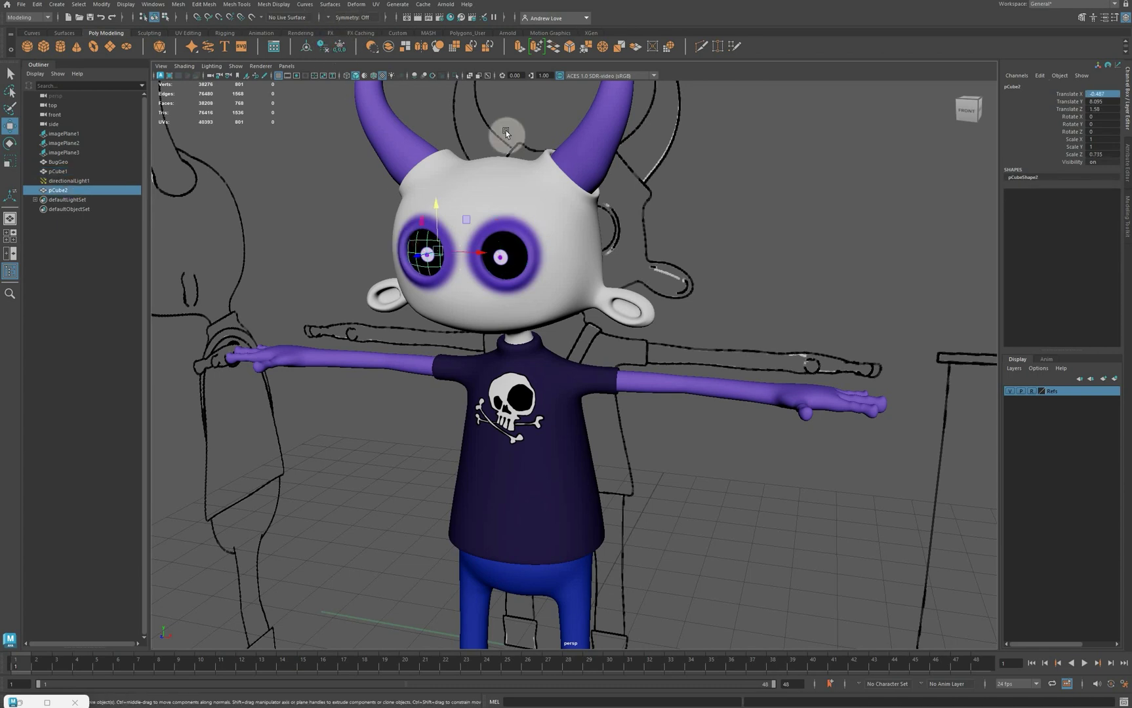
left_click(339, 48)
left_click(92, 325)
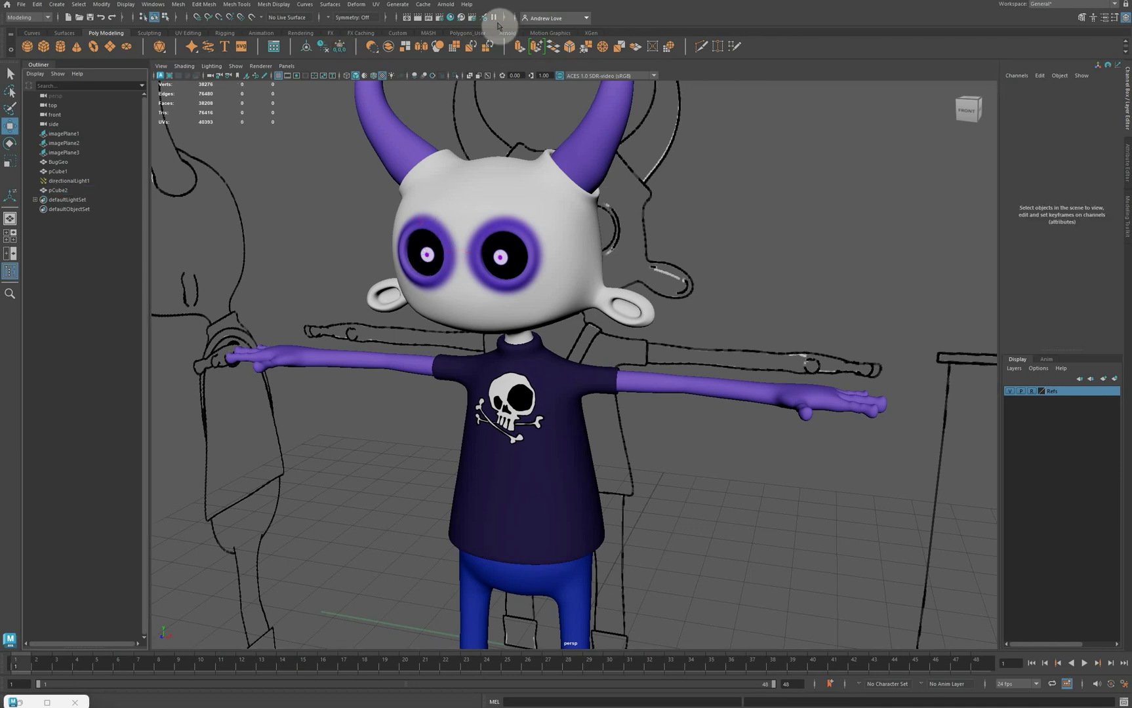
left_click(407, 18)
Run an Arnold IPR render of both glowing eyes, then close it and orbit out to the whole bug.
left_click(588, 96)
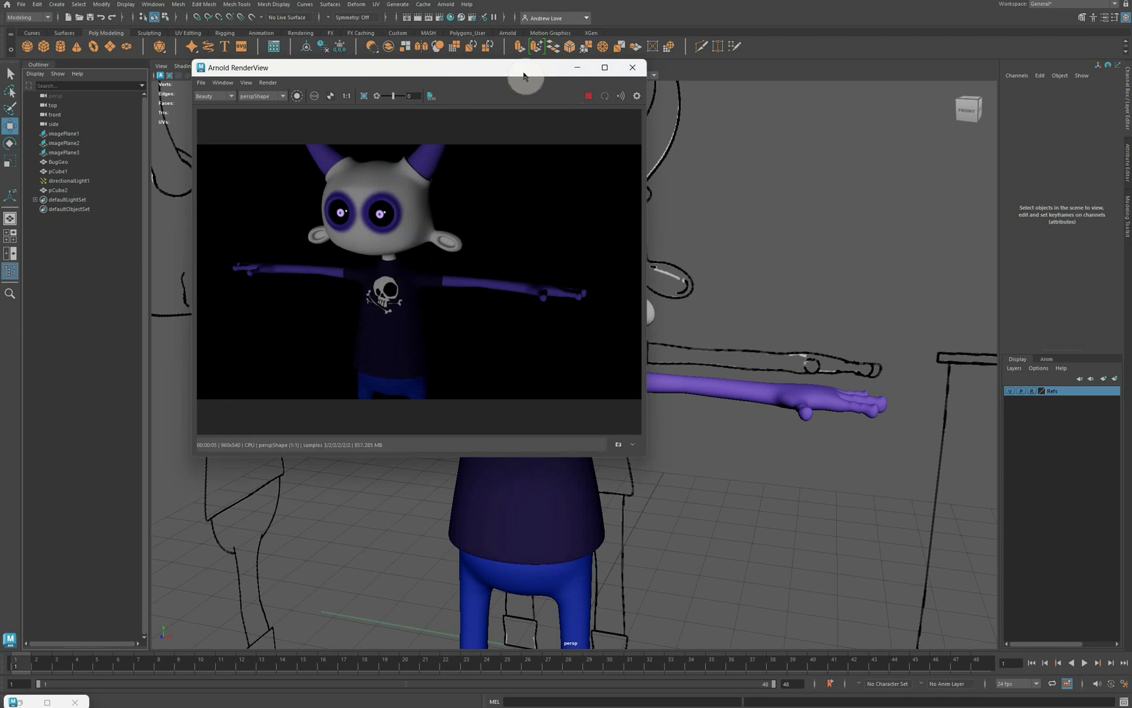
left_click(632, 66)
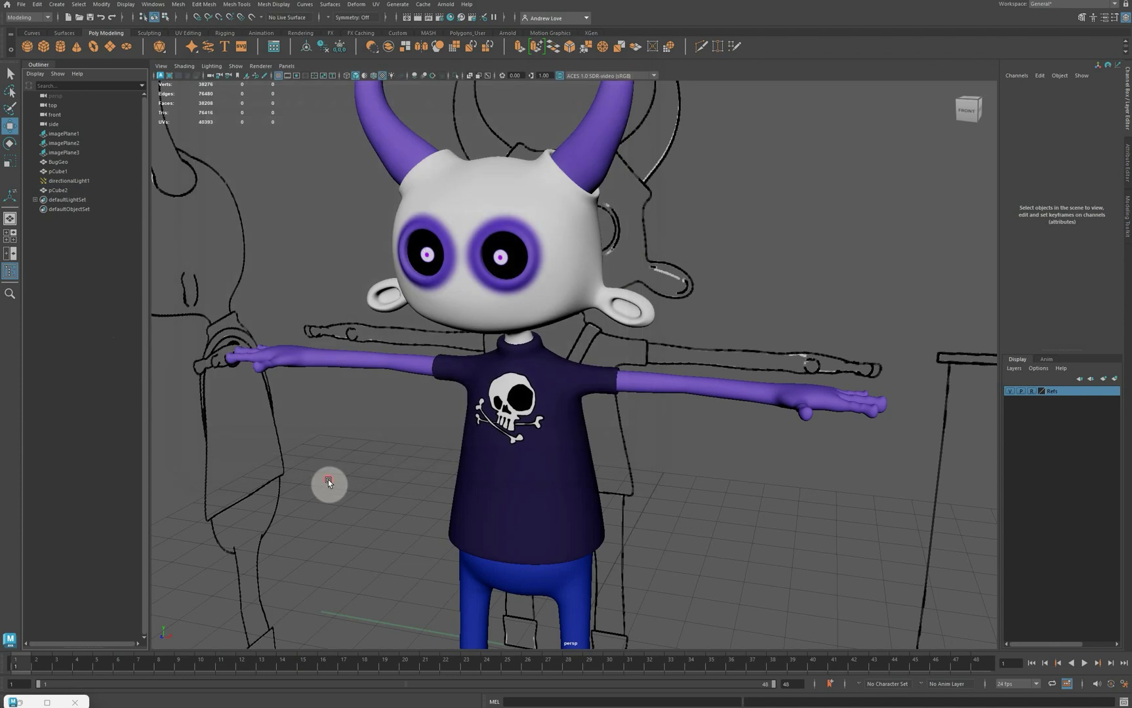
scroll(332, 446, "down", 5)
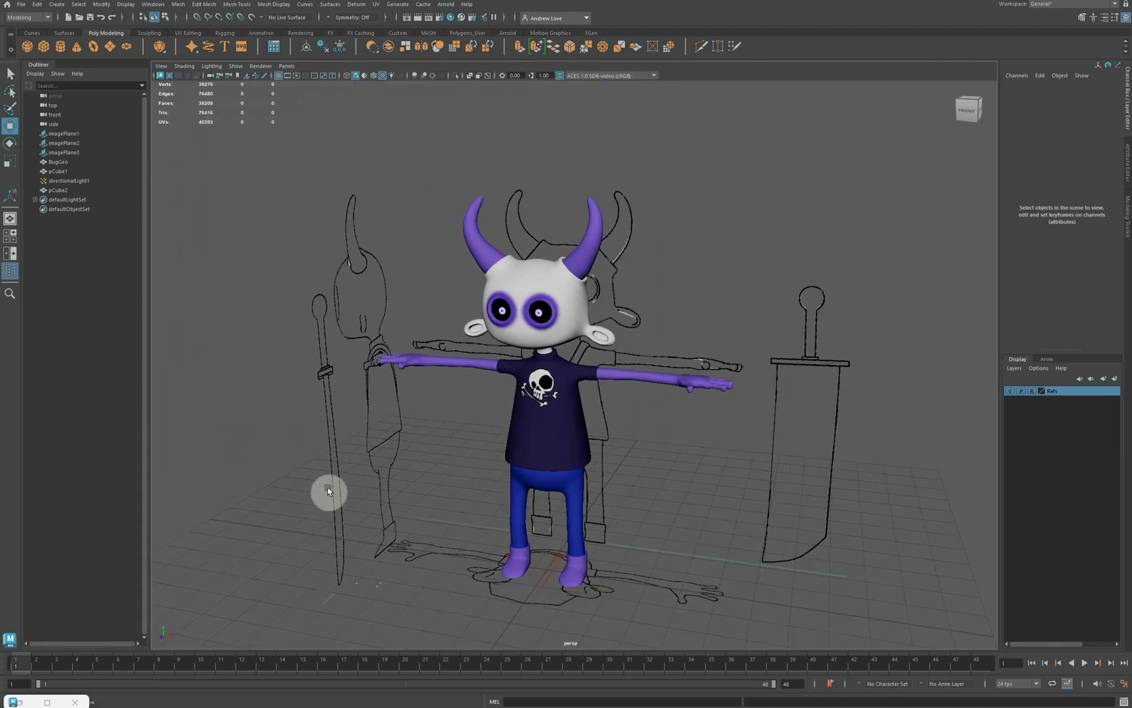
left_click_drag(328, 488, 274, 482, "alt")
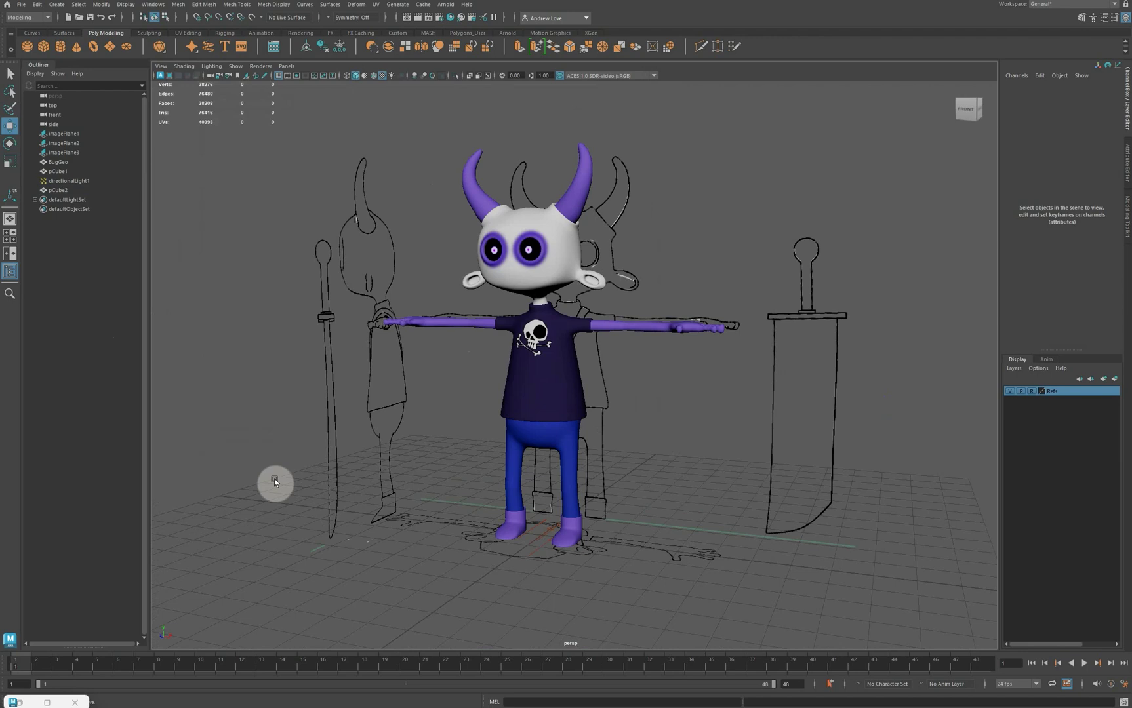